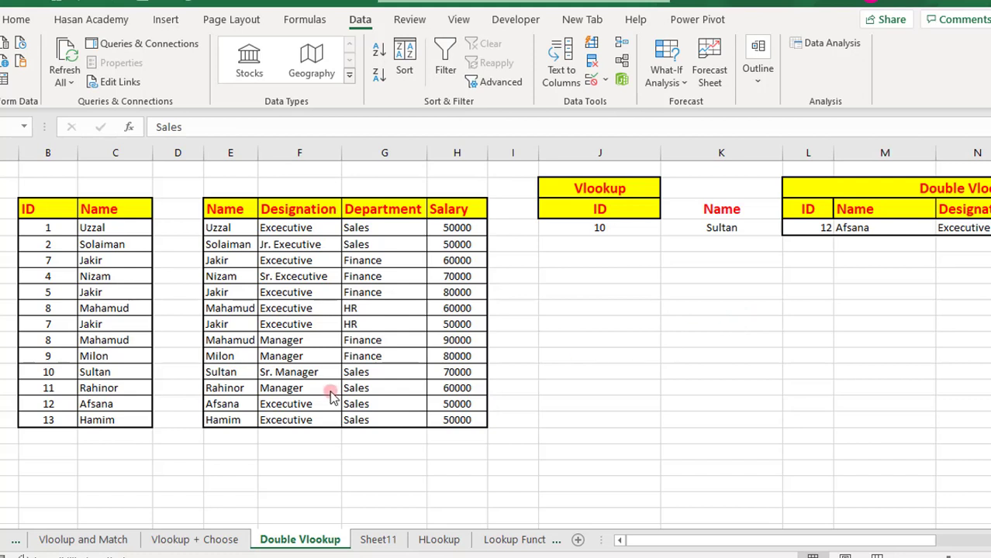
Step: Examine the headings of the ID and Name table and of the Name, Designation, Department and Salary table
{"action": "left_click_drag", "start_coordinate": [32, 210], "coordinate": [49, 227]}
{"action": "left_click_drag", "start_coordinate": [101, 194], "coordinate": [106, 210]}
{"action": "left_click", "coordinate": [243, 210]}
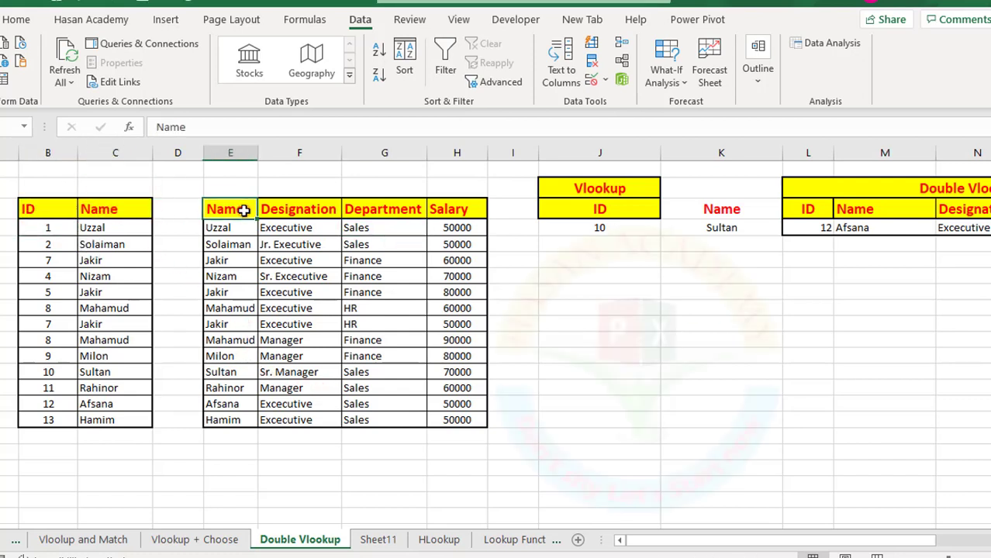
{"action": "left_click", "coordinate": [297, 213]}
{"action": "left_click", "coordinate": [366, 210]}
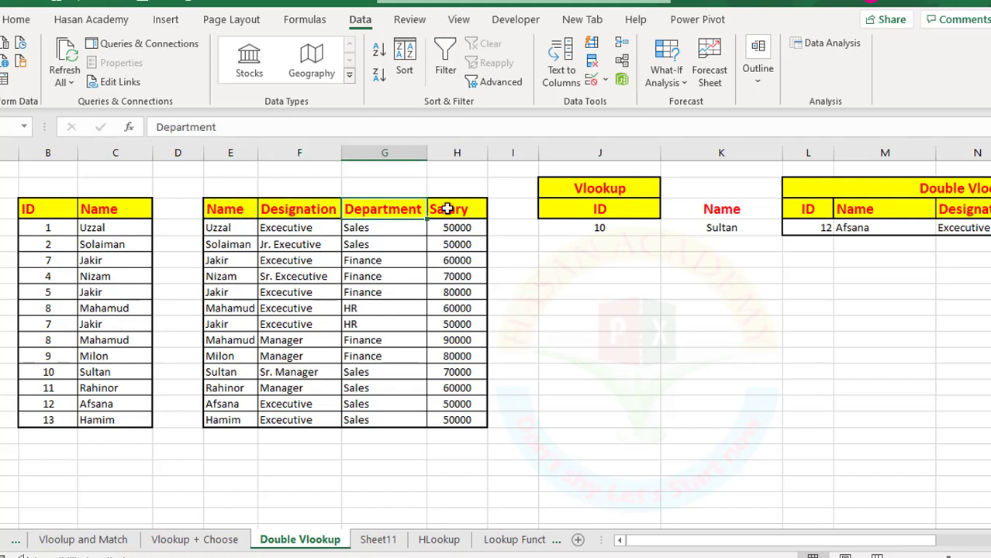
{"action": "left_click", "coordinate": [448, 210]}
{"action": "left_click", "coordinate": [225, 207]}
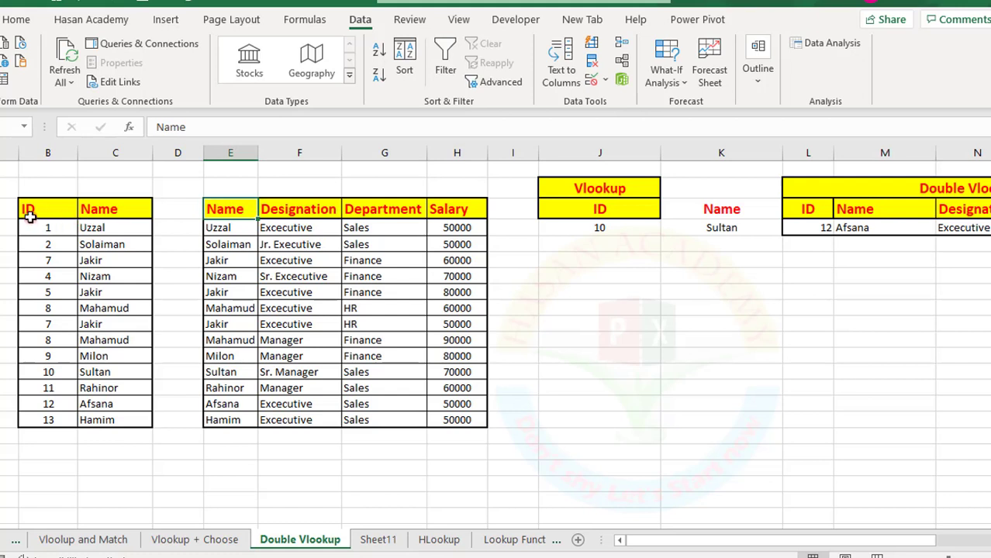
{"action": "left_click_drag", "start_coordinate": [29, 218], "coordinate": [44, 404]}
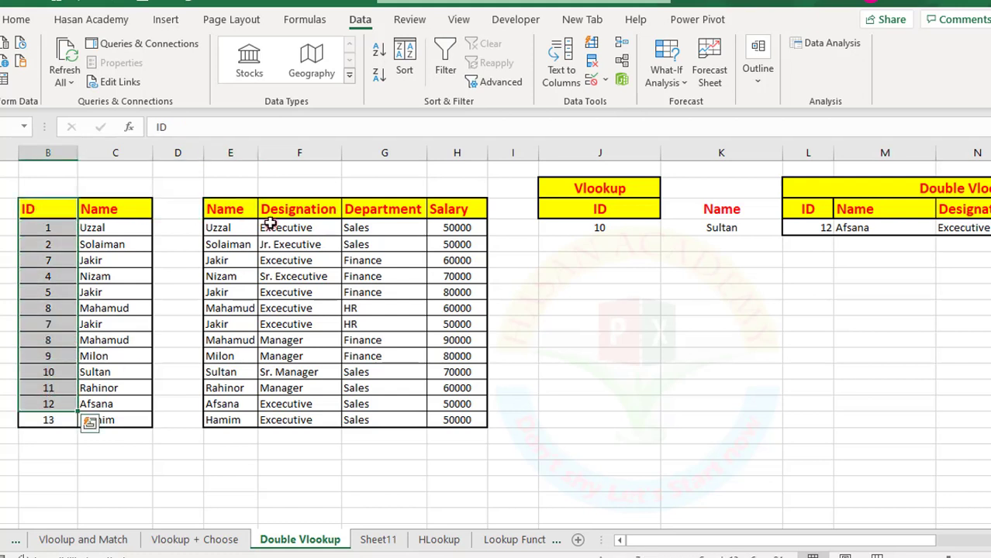
{"action": "left_click", "coordinate": [232, 207]}
{"action": "left_click", "coordinate": [283, 208]}
{"action": "left_click", "coordinate": [382, 208]}
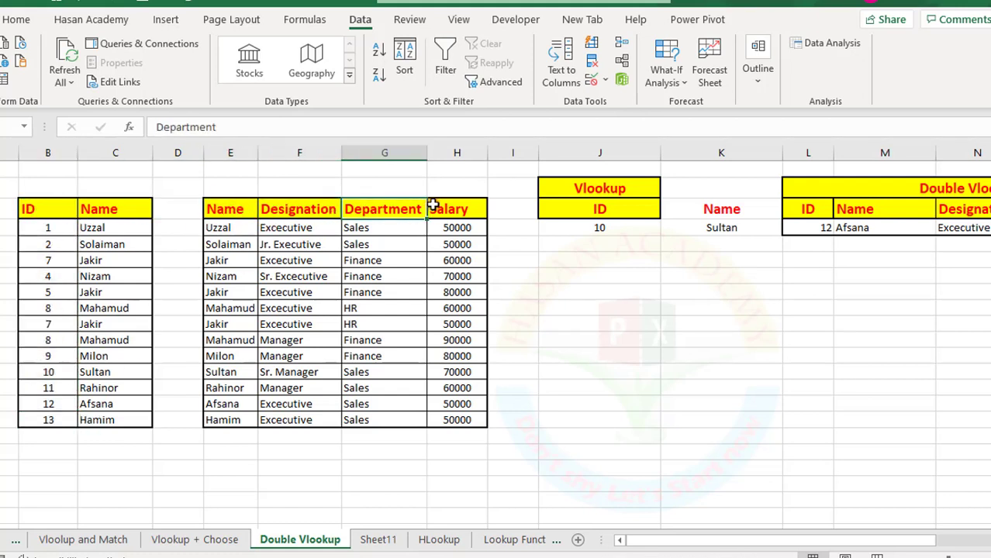
{"action": "left_click", "coordinate": [434, 208]}
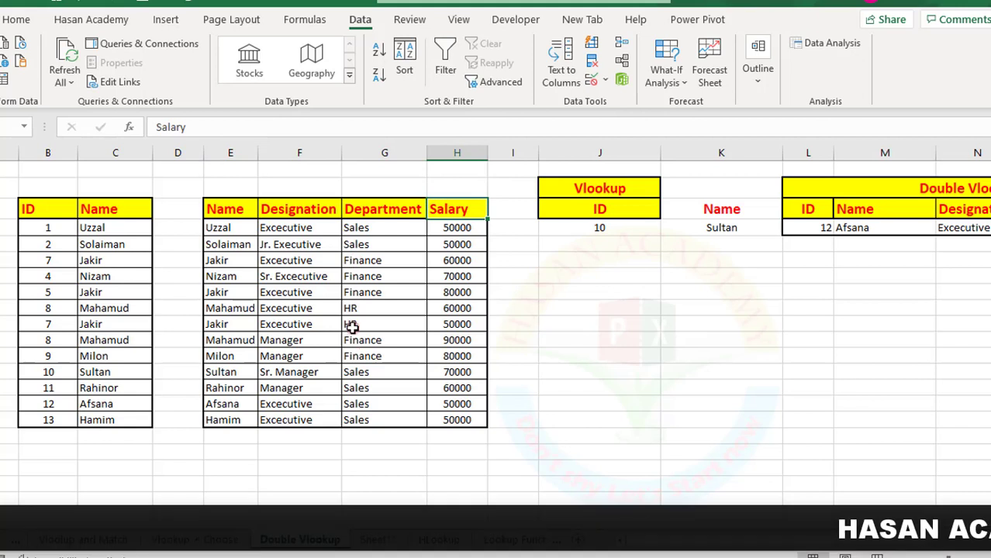
Step: Examine the full contents of both data tables, including the ID column and the heading row of the employee details table
{"action": "left_click_drag", "start_coordinate": [232, 205], "coordinate": [450, 422]}
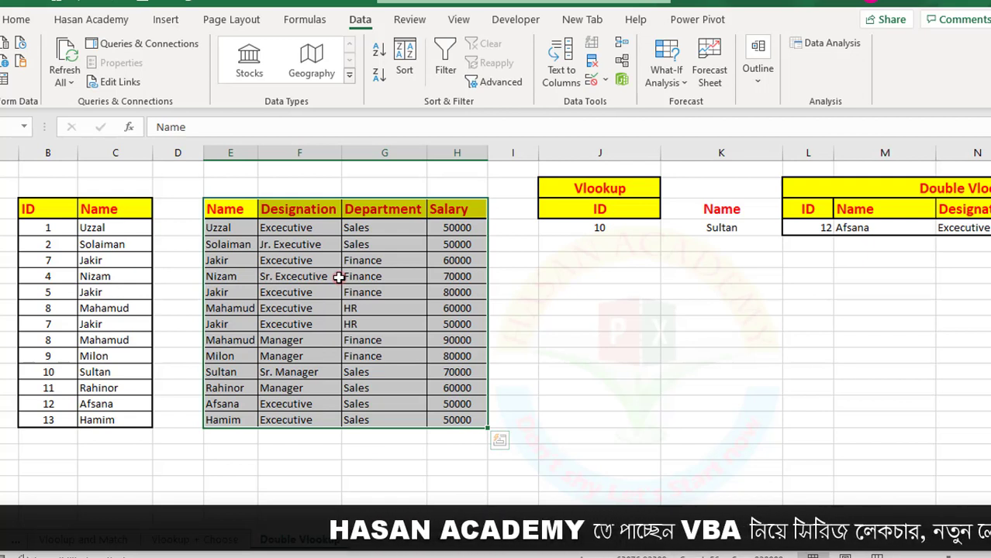
{"action": "left_click_drag", "start_coordinate": [49, 215], "coordinate": [115, 413]}
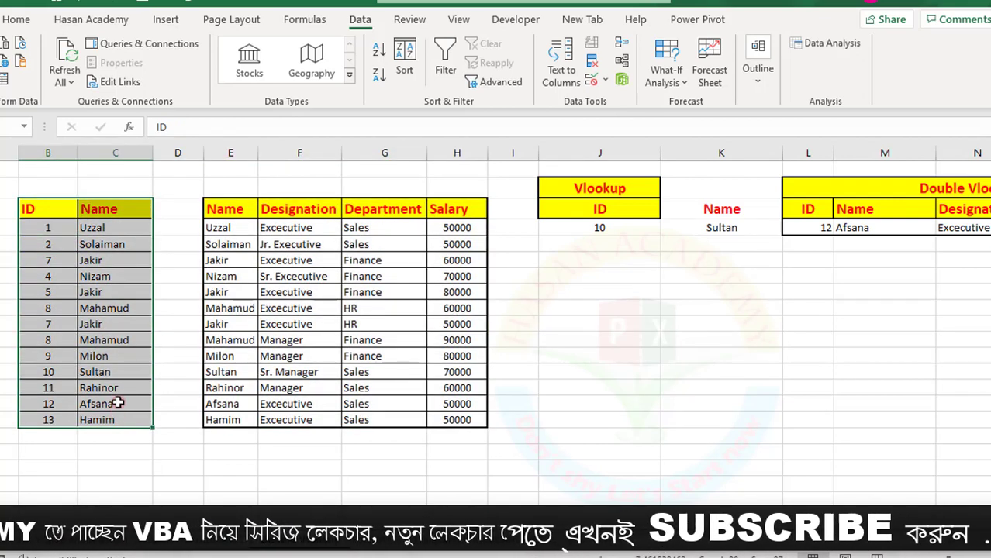
{"action": "left_click", "coordinate": [93, 209]}
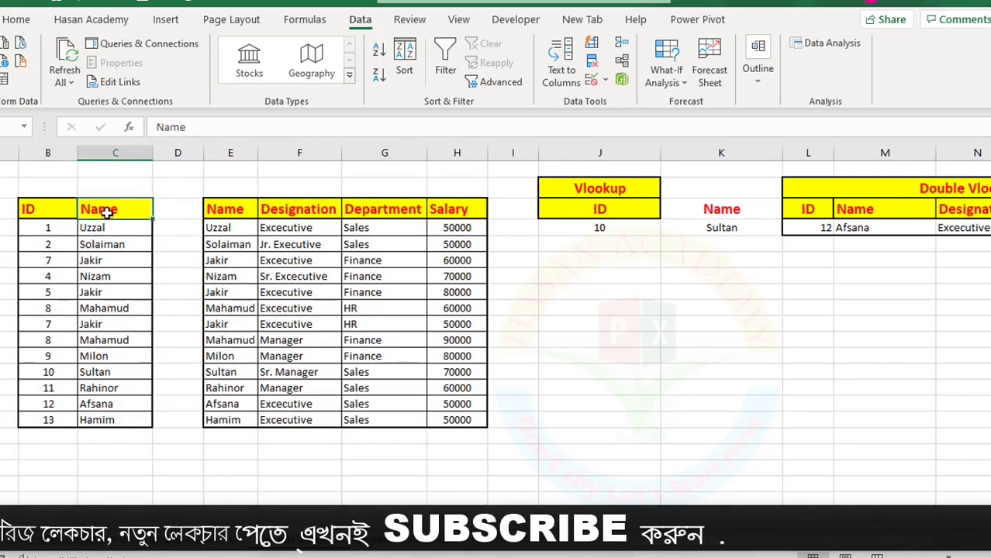
{"action": "left_click_drag", "start_coordinate": [230, 206], "coordinate": [453, 210]}
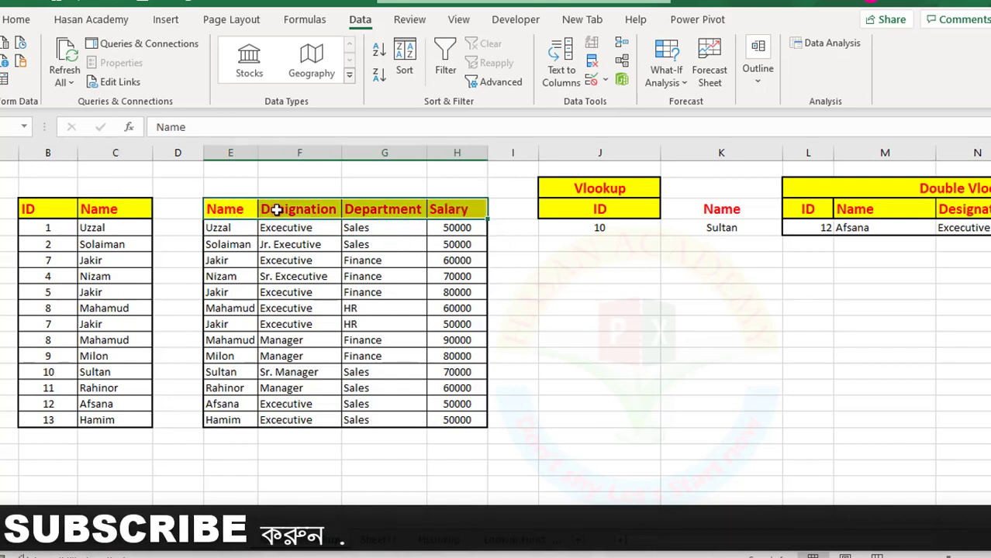
{"action": "left_click", "coordinate": [255, 275]}
{"action": "left_click", "coordinate": [43, 209]}
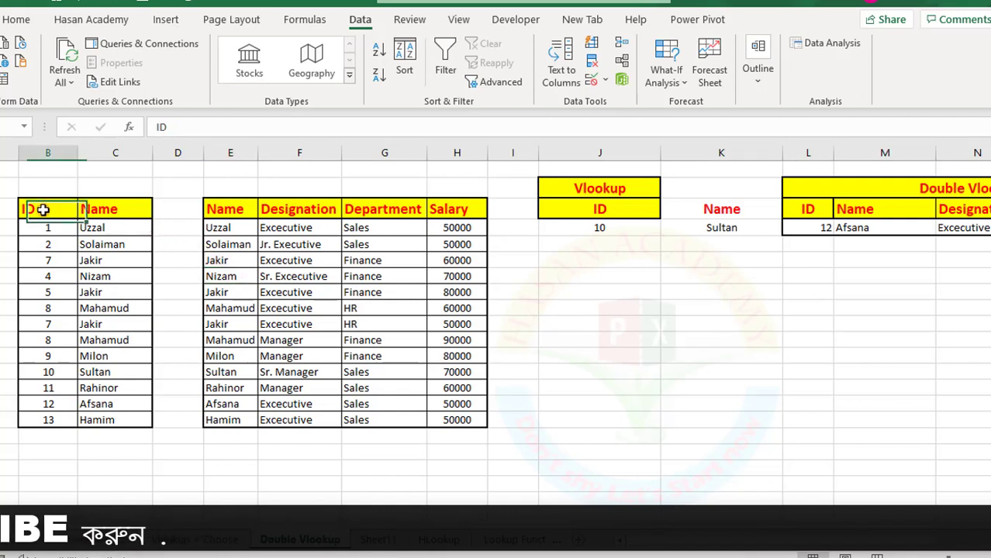
{"action": "left_click_drag", "start_coordinate": [43, 210], "coordinate": [56, 414]}
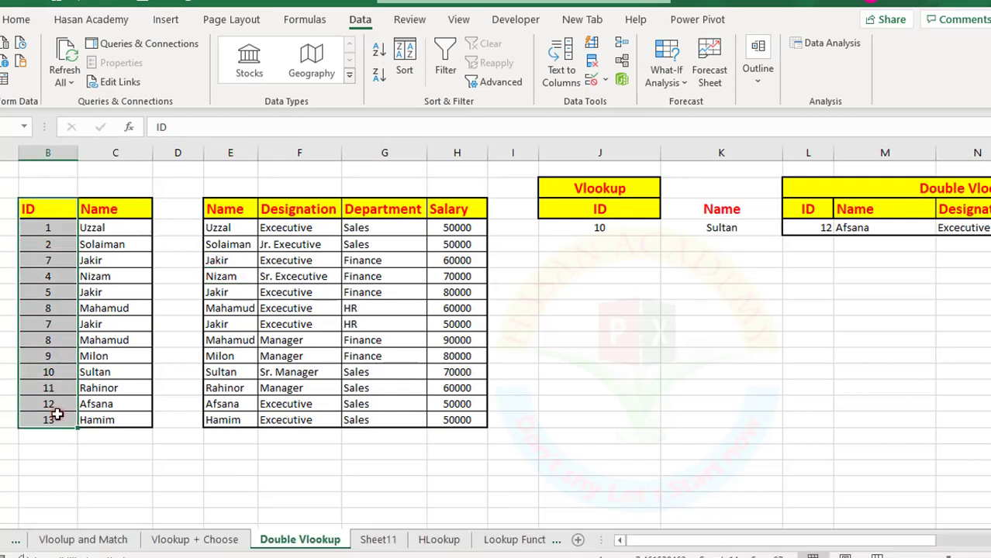
{"action": "left_click", "coordinate": [47, 206]}
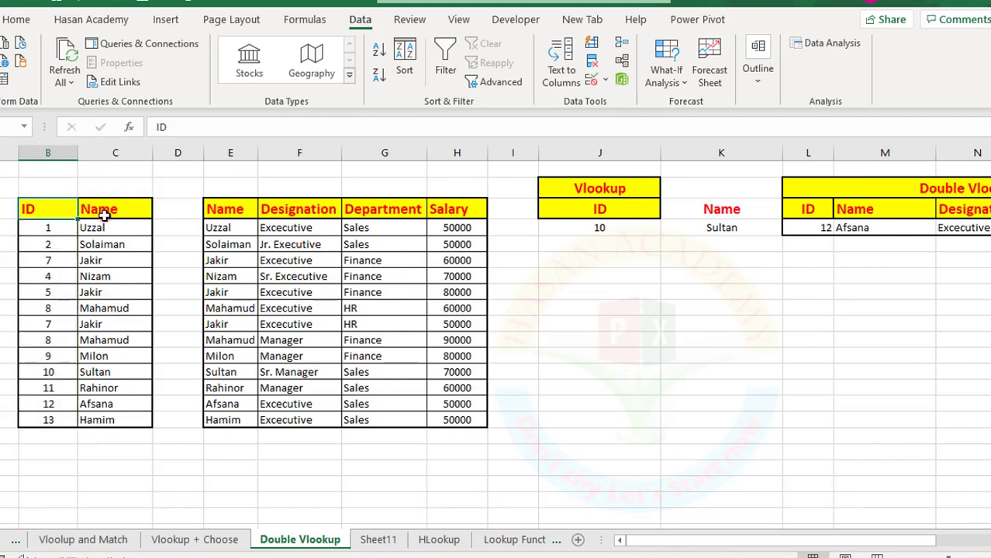
{"action": "left_click_drag", "start_coordinate": [103, 216], "coordinate": [88, 419]}
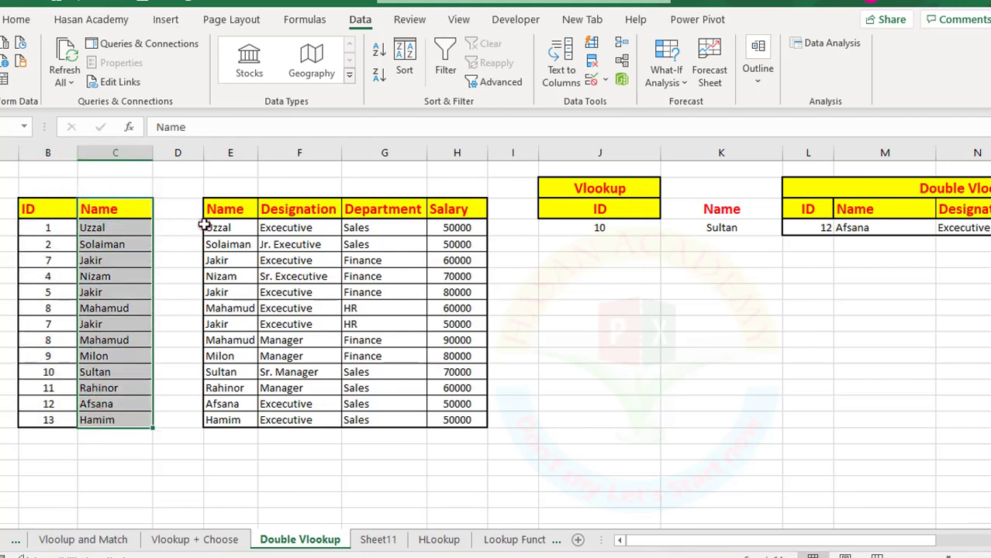
{"action": "left_click_drag", "start_coordinate": [215, 207], "coordinate": [455, 433]}
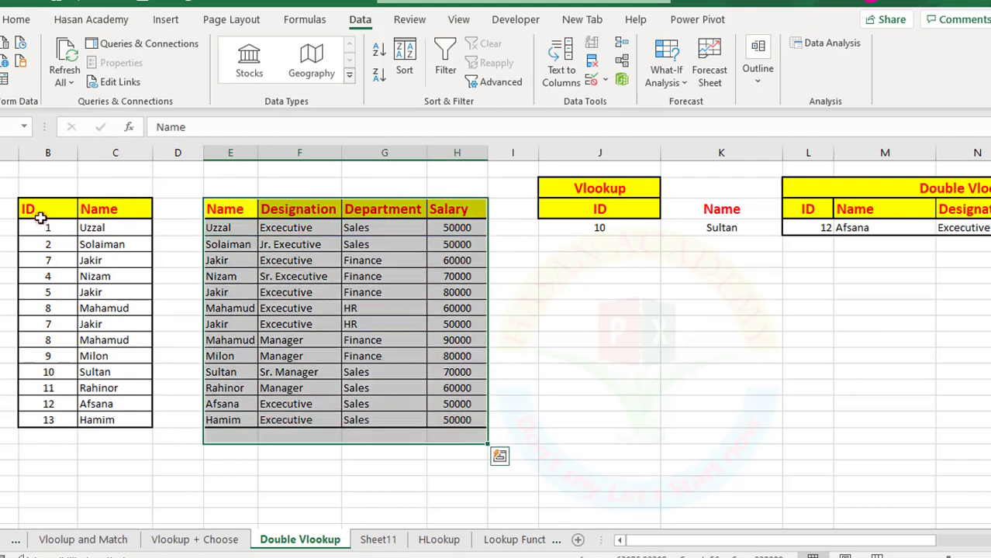
Step: Compare the Name columns shared by both tables against the ID column and the Designation, Department and Salary columns
{"action": "left_click_drag", "start_coordinate": [31, 210], "coordinate": [54, 419]}
{"action": "left_click_drag", "start_coordinate": [216, 205], "coordinate": [220, 421]}
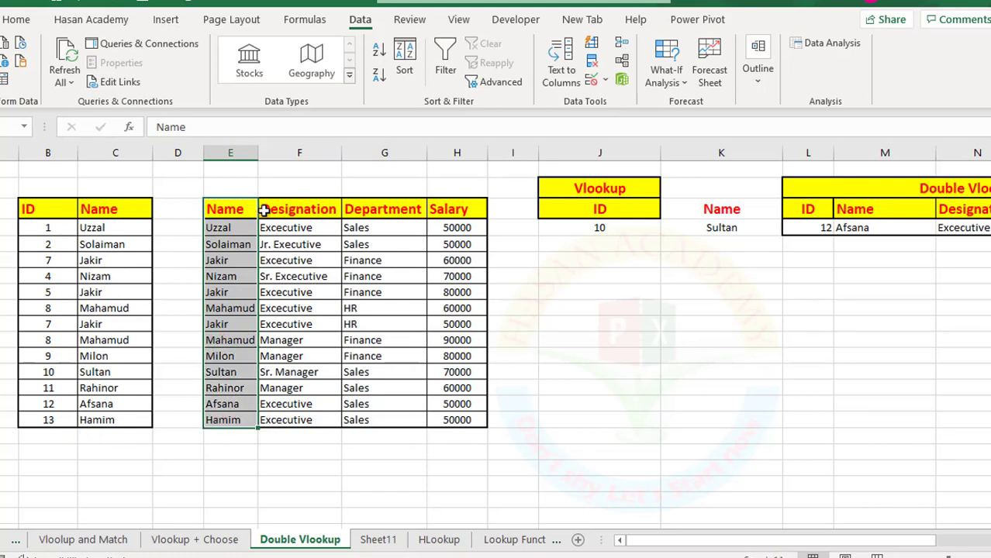
{"action": "left_click_drag", "start_coordinate": [263, 210], "coordinate": [476, 420]}
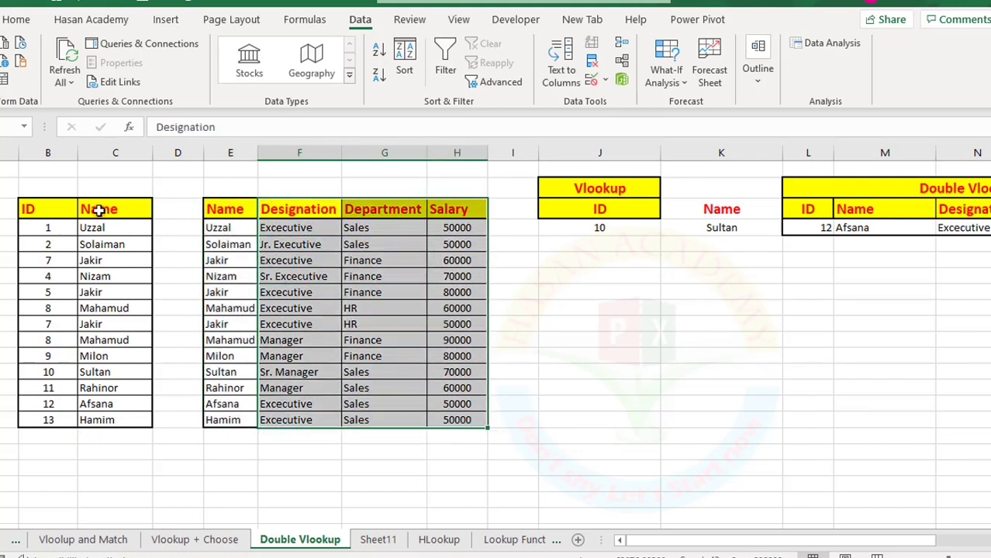
{"action": "left_click_drag", "start_coordinate": [98, 210], "coordinate": [128, 422]}
{"action": "left_click_drag", "start_coordinate": [217, 206], "coordinate": [230, 419]}
{"action": "left_click", "coordinate": [321, 306]}
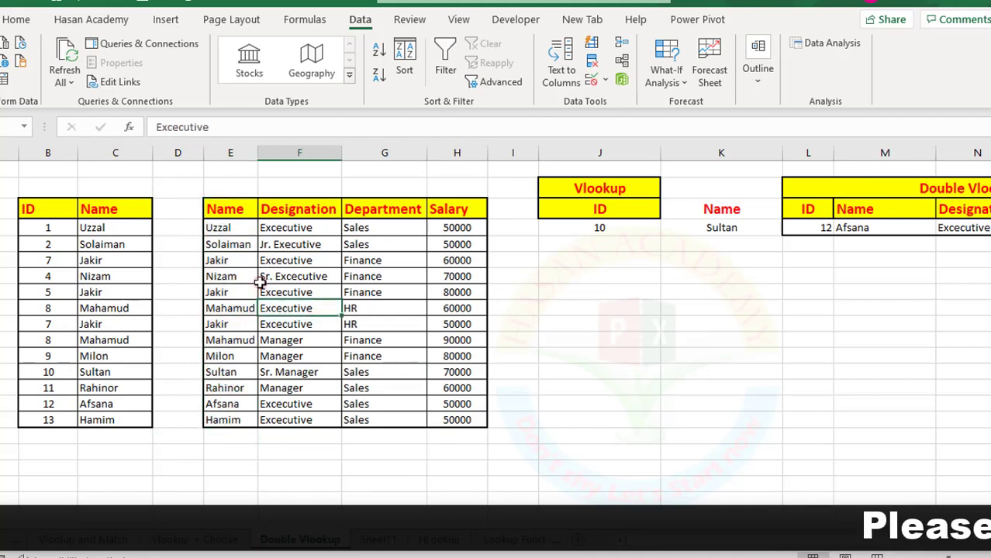
{"action": "left_click_drag", "start_coordinate": [28, 208], "coordinate": [46, 421]}
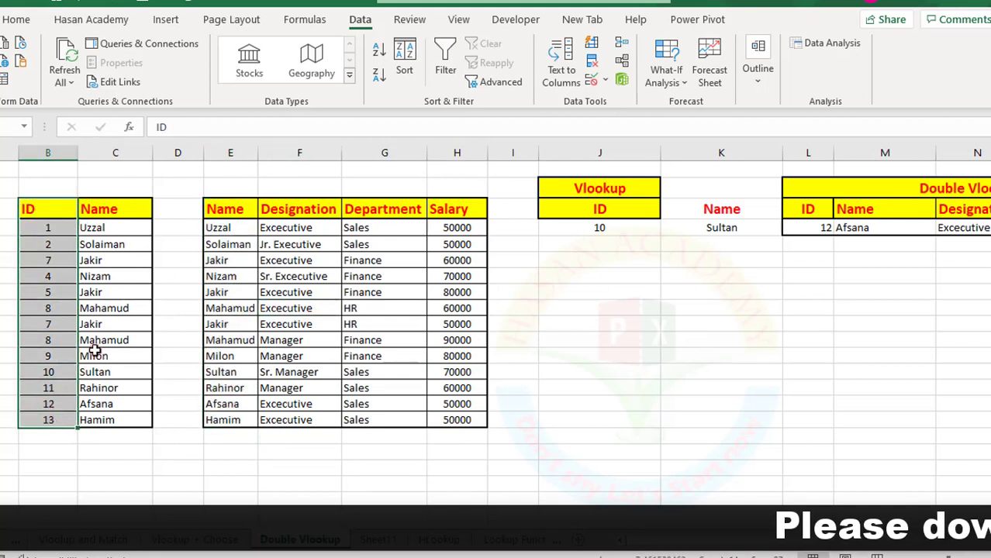
{"action": "left_click_drag", "start_coordinate": [122, 224], "coordinate": [102, 423]}
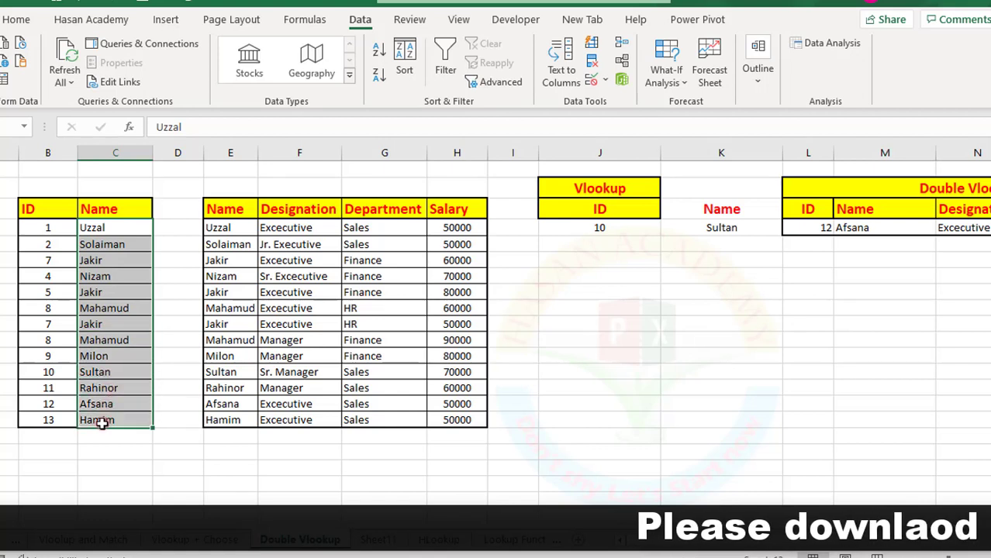
{"action": "left_click_drag", "start_coordinate": [100, 244], "coordinate": [116, 419]}
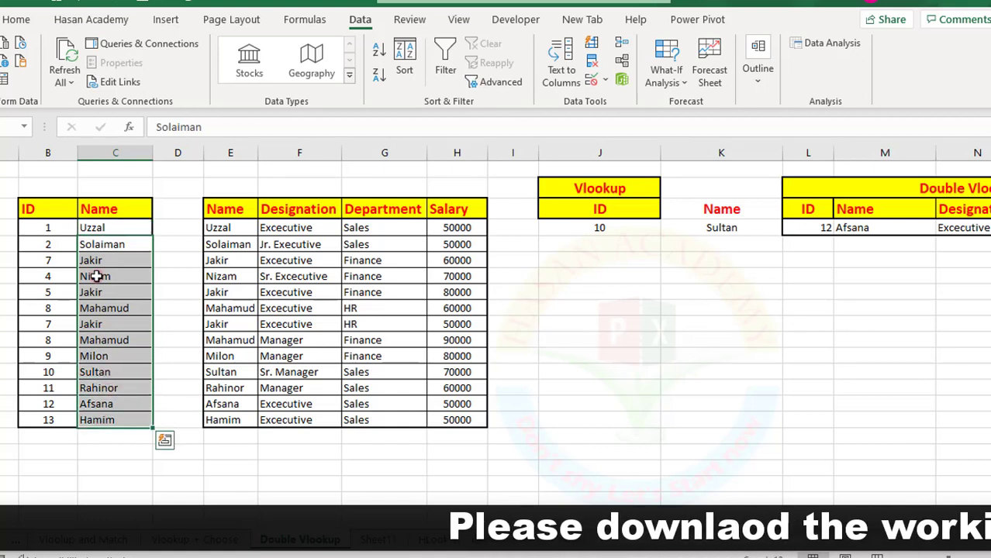
{"action": "left_click_drag", "start_coordinate": [213, 227], "coordinate": [442, 421]}
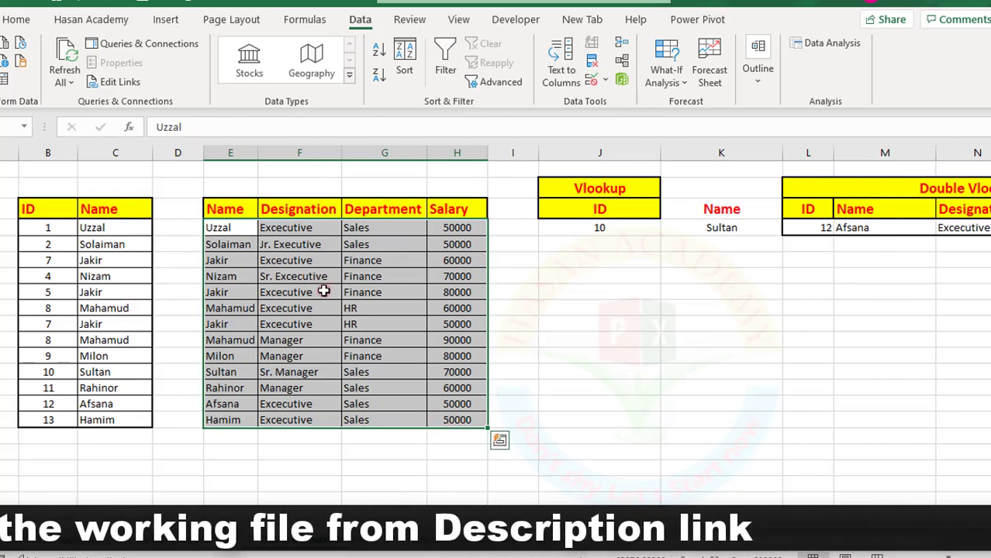
{"action": "left_click_drag", "start_coordinate": [116, 228], "coordinate": [116, 324]}
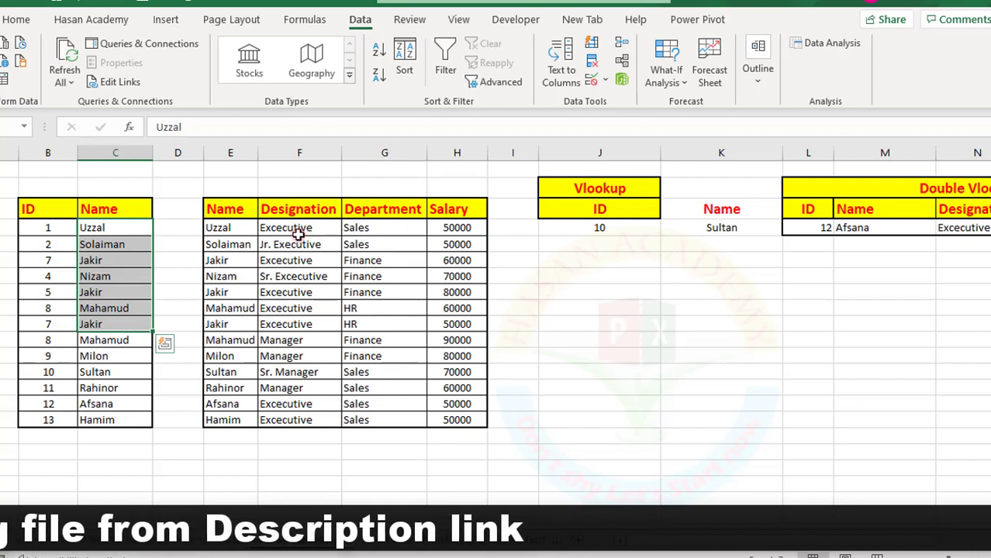
Step: Format the Vlookup block in columns J and K, from its title to the result row, with green fill and white font
{"action": "left_click_drag", "start_coordinate": [684, 543], "coordinate": [597, 330]}
{"action": "left_click", "coordinate": [597, 228]}
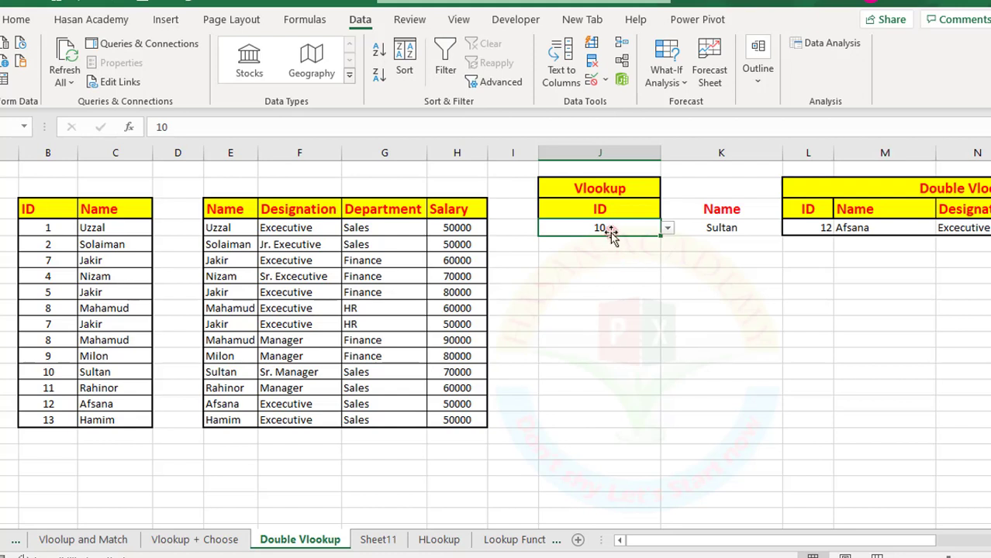
{"action": "left_click_drag", "start_coordinate": [586, 188], "coordinate": [746, 227]}
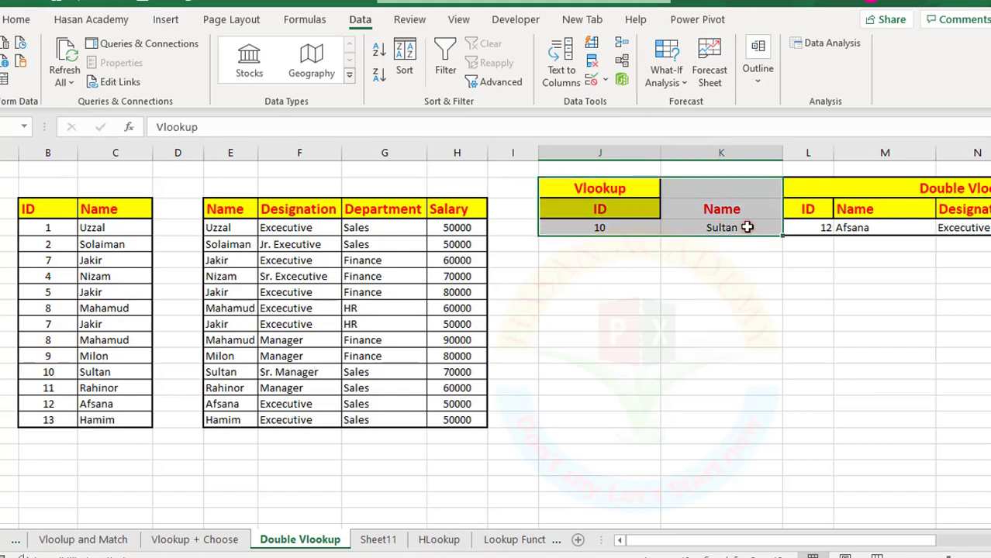
{"action": "left_click", "coordinate": [14, 20]}
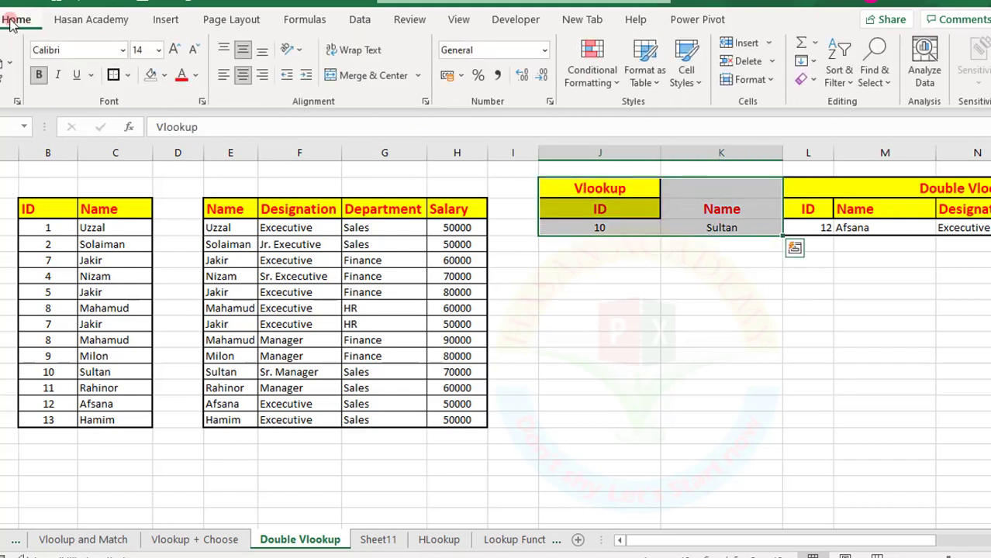
{"action": "left_click", "coordinate": [164, 75]}
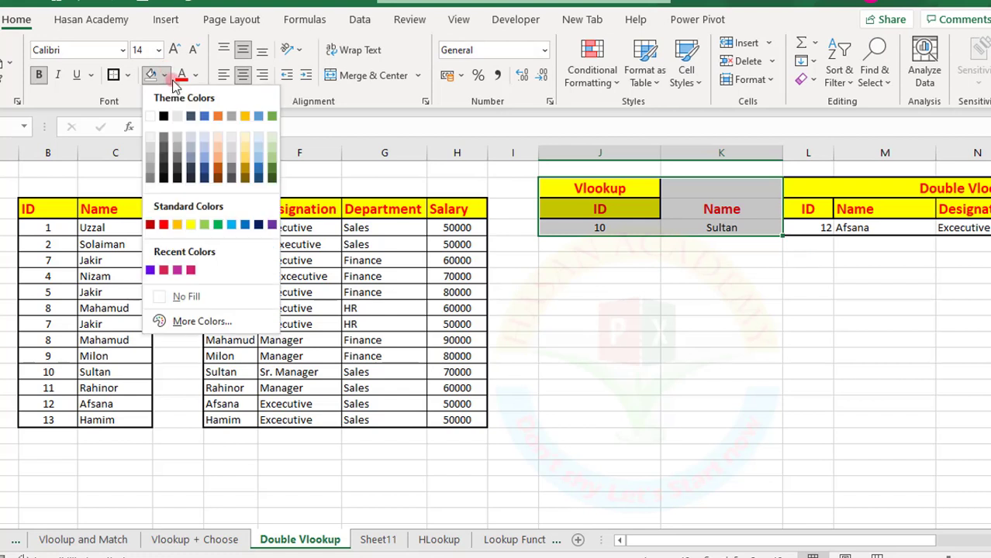
{"action": "left_click", "coordinate": [220, 225]}
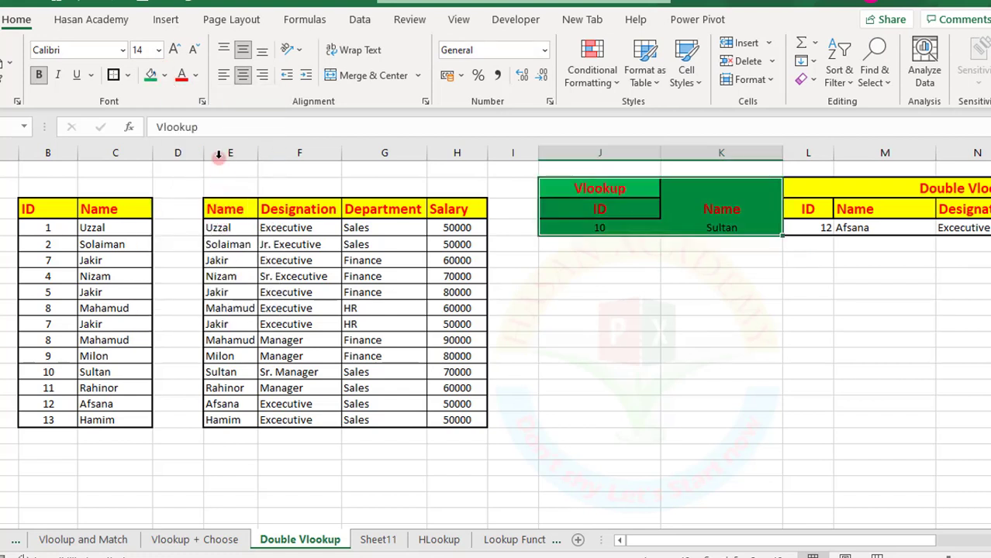
{"action": "left_click", "coordinate": [196, 75]}
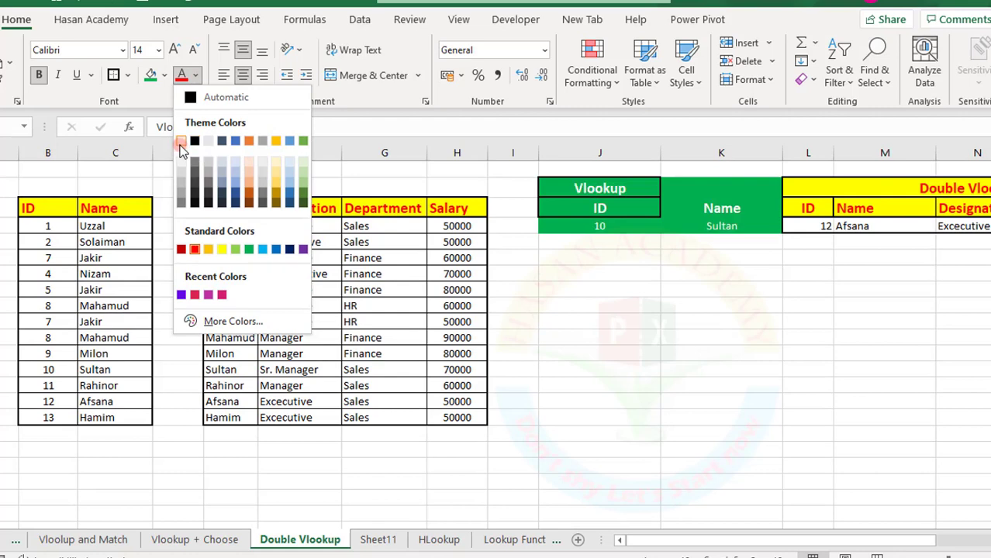
{"action": "left_click", "coordinate": [181, 142]}
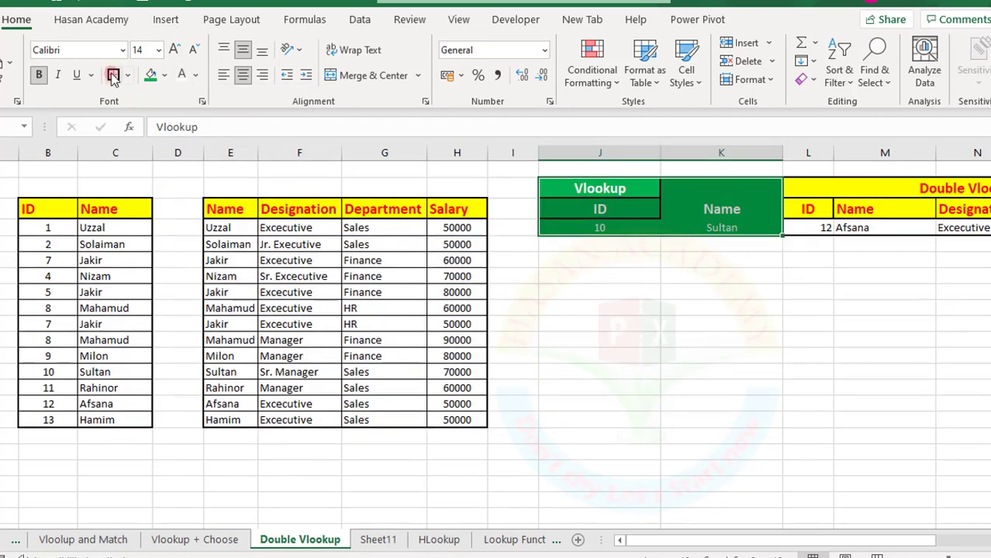
Step: Apply All Borders and Thick Outside Borders to the green Vlookup block in columns J and K
{"action": "left_click", "coordinate": [132, 78]}
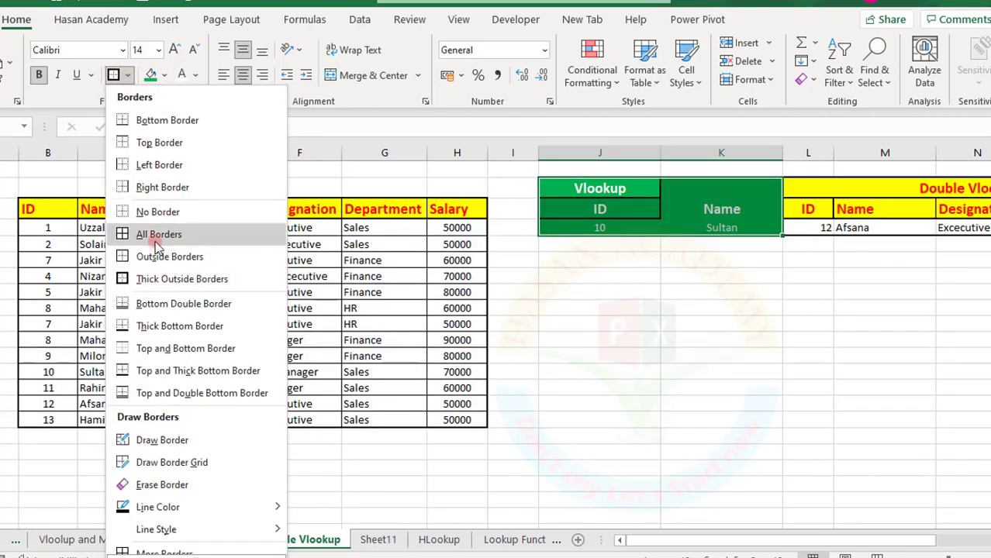
{"action": "left_click", "coordinate": [155, 231]}
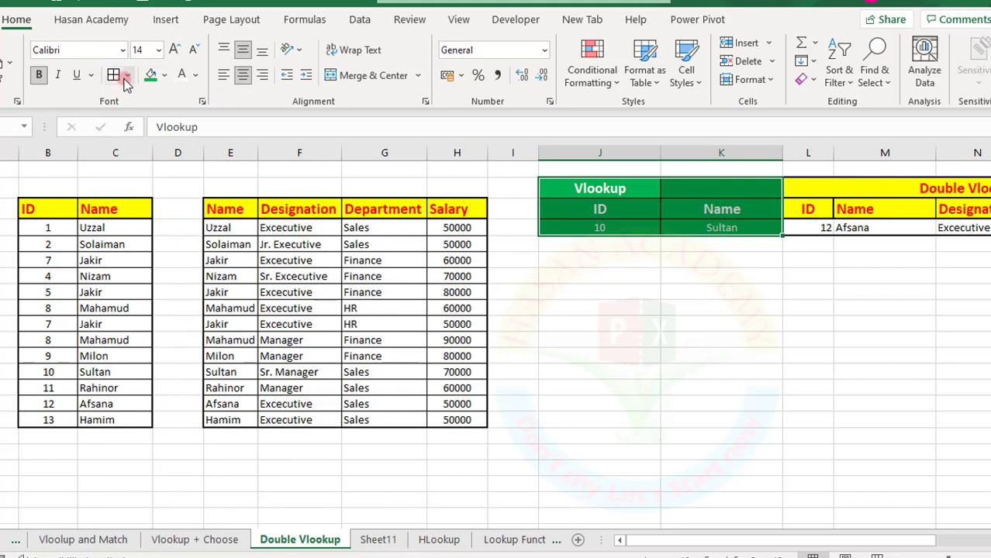
{"action": "left_click", "coordinate": [127, 78]}
{"action": "left_click", "coordinate": [139, 280]}
{"action": "left_click", "coordinate": [574, 306]}
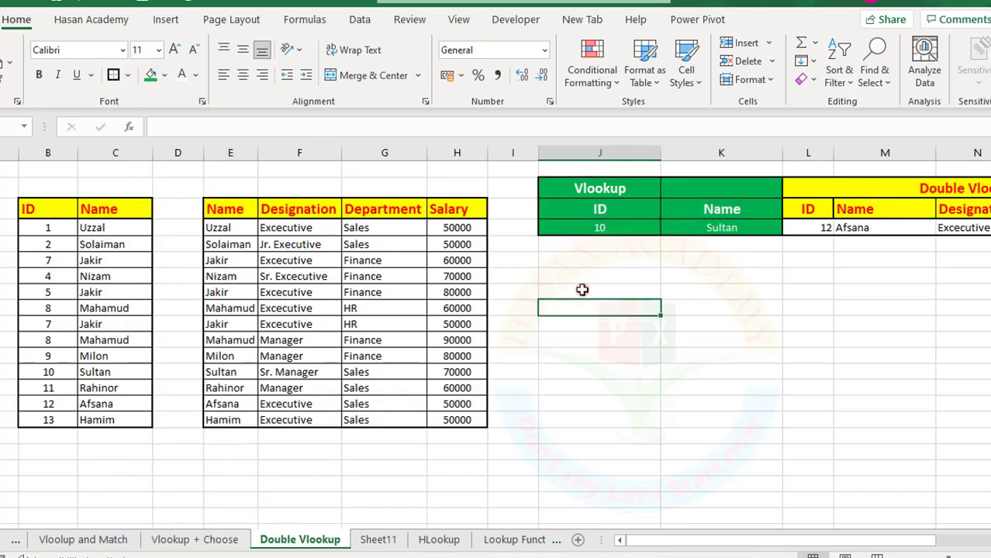
Step: Merge and center the Vlookup title across columns J and K of the green block
{"action": "left_click", "coordinate": [602, 217]}
{"action": "left_click", "coordinate": [593, 273]}
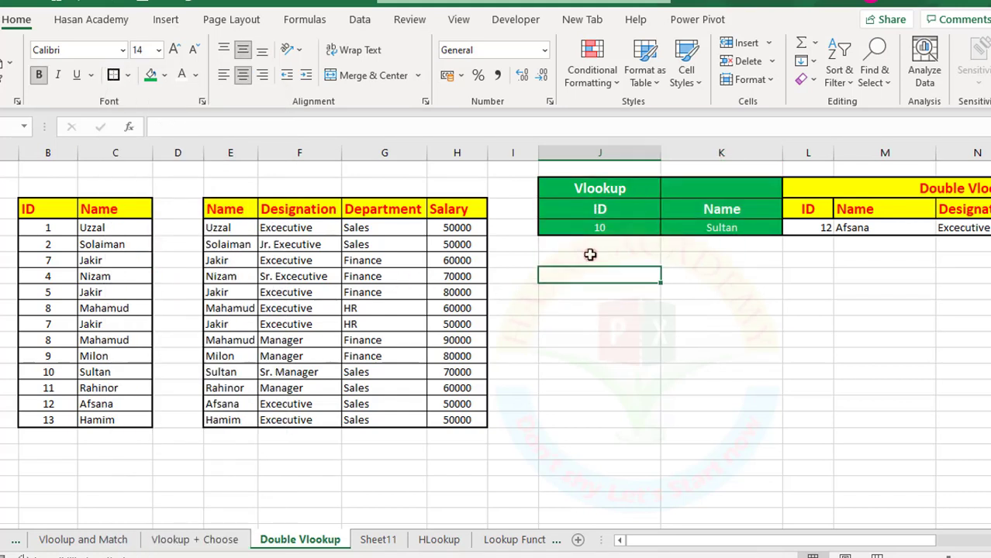
{"action": "left_click_drag", "start_coordinate": [580, 184], "coordinate": [701, 184]}
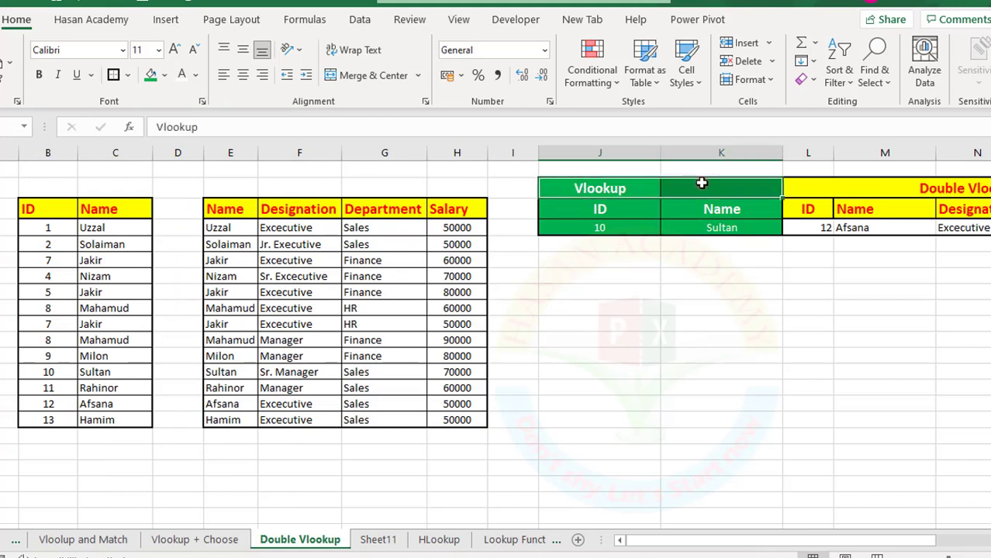
{"action": "left_click", "coordinate": [359, 77]}
{"action": "left_click", "coordinate": [952, 191]}
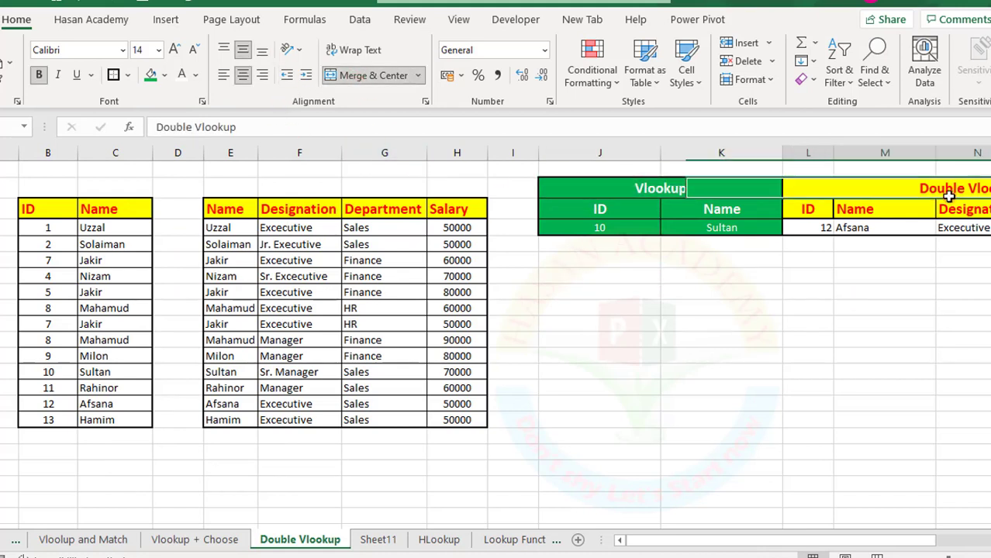
{"action": "left_click", "coordinate": [694, 300]}
Step: Choose ID 13 from the dropdown list in cell J4 of the Vlookup block
{"action": "left_click", "coordinate": [592, 227]}
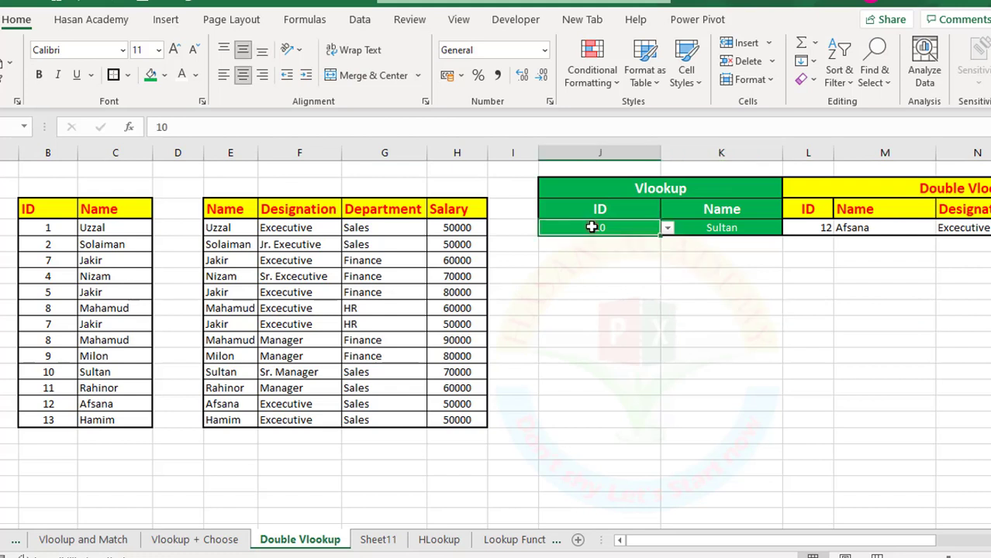
{"action": "left_click", "coordinate": [668, 228]}
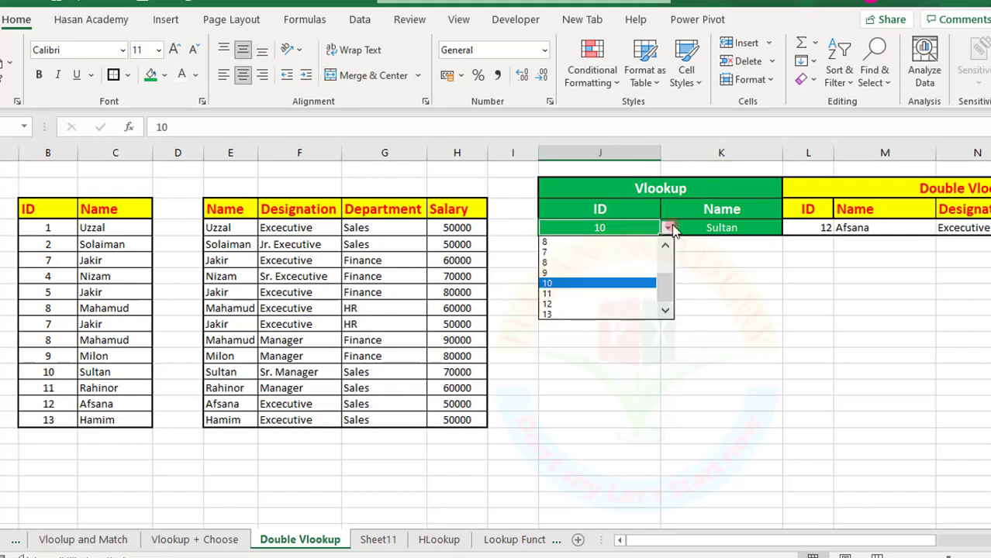
{"action": "left_click", "coordinate": [558, 317]}
{"action": "left_click", "coordinate": [633, 272]}
Step: Clear all data validation from the Vlookup block's ID cell J4 and delete its value
{"action": "left_click", "coordinate": [597, 230]}
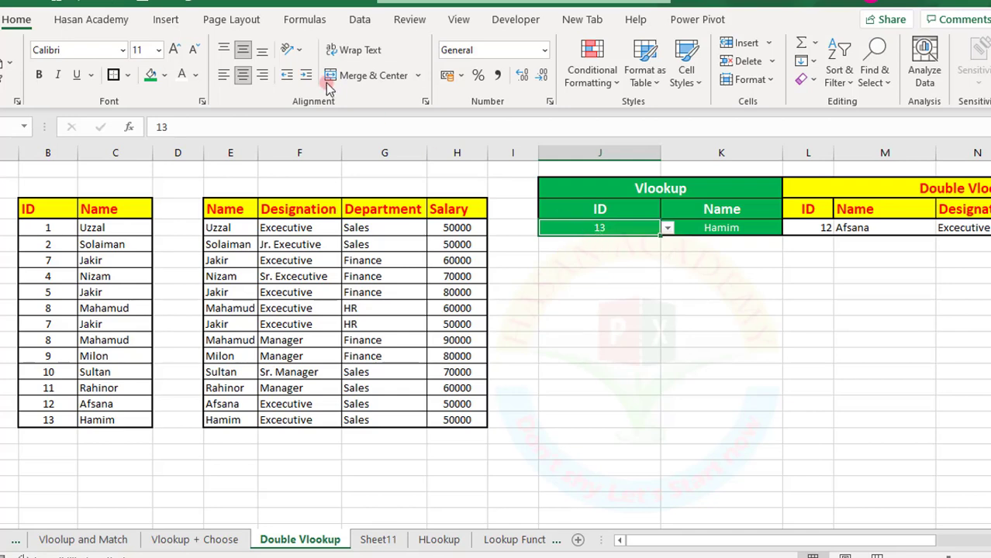
{"action": "left_click", "coordinate": [366, 21]}
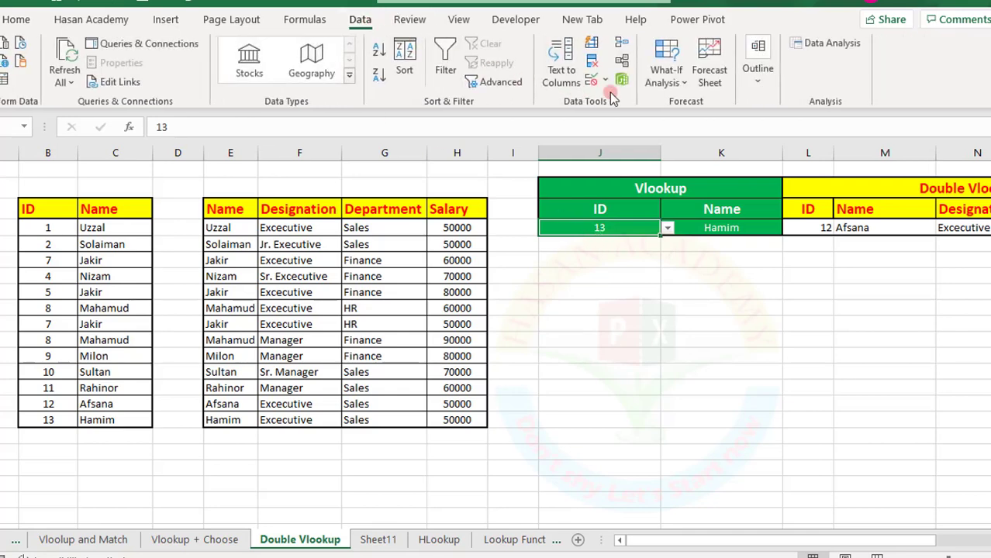
{"action": "left_click", "coordinate": [589, 81]}
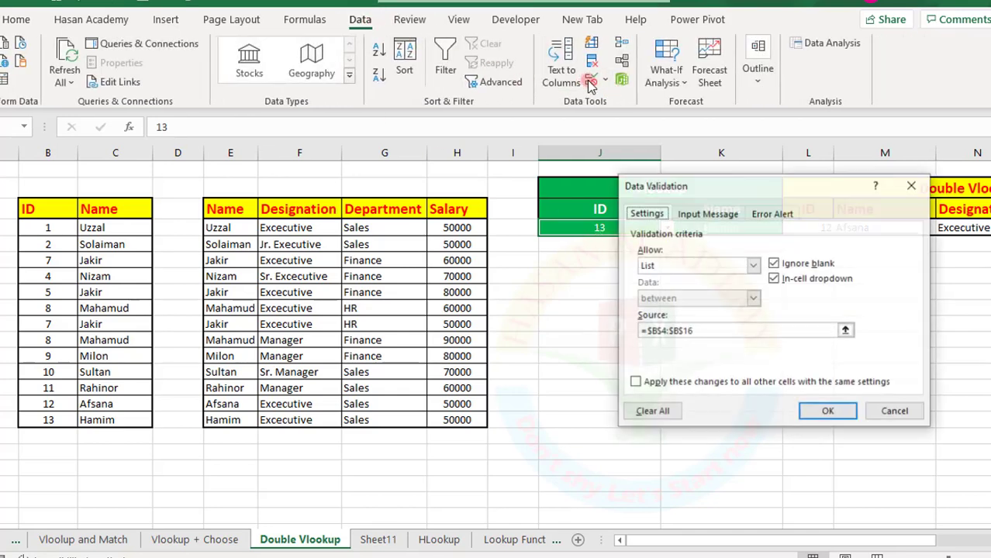
{"action": "left_click", "coordinate": [640, 415]}
{"action": "left_click", "coordinate": [827, 411]}
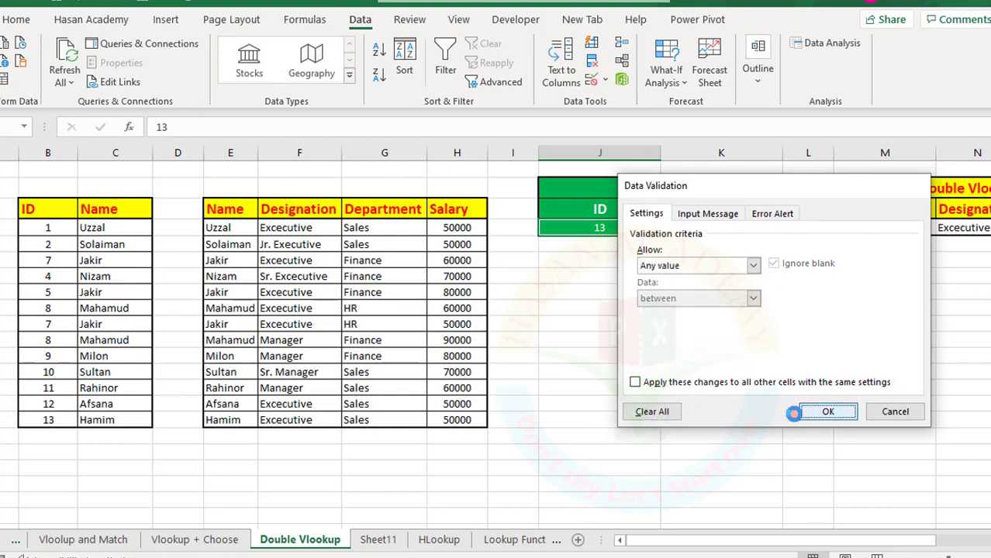
{"action": "left_click", "coordinate": [708, 450]}
{"action": "left_click", "coordinate": [613, 227]}
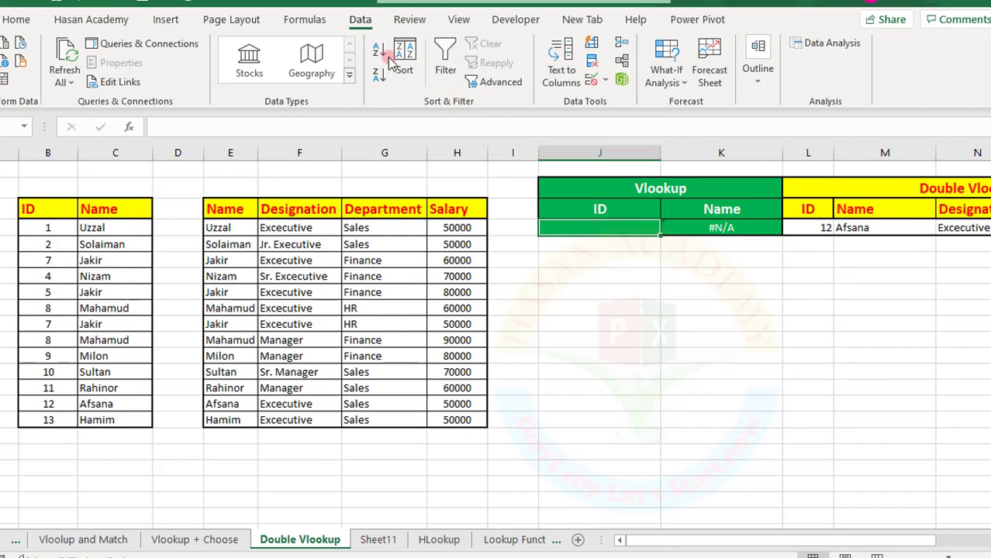
Step: Add List data validation to cell J4 using the ID column =$B$4:$B$16 as its source
{"action": "left_click", "coordinate": [589, 81]}
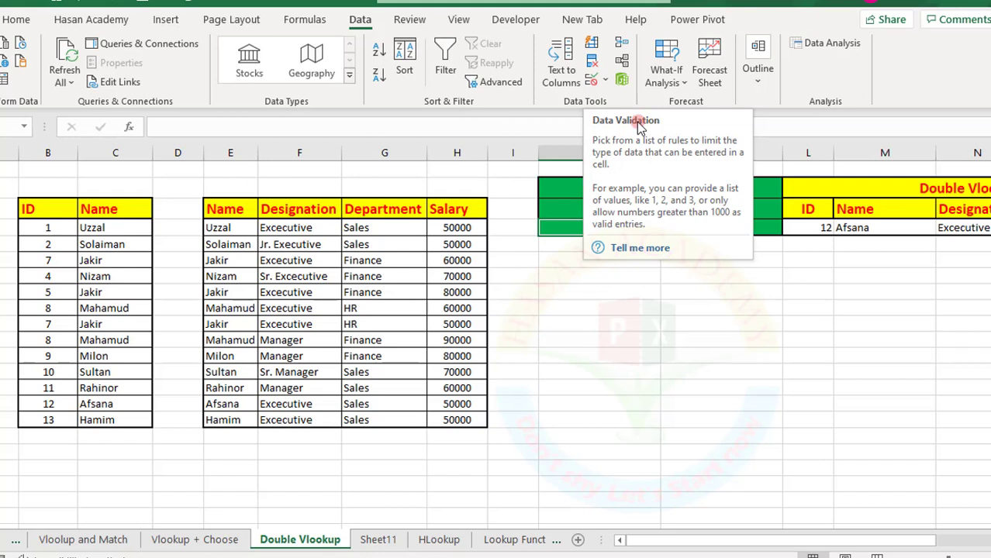
{"action": "left_click", "coordinate": [591, 82]}
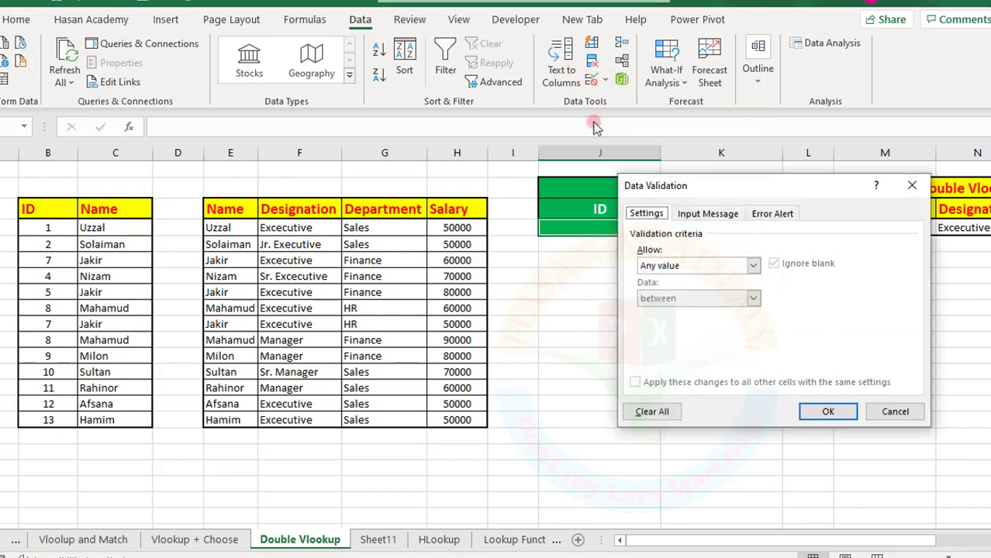
{"action": "left_click", "coordinate": [754, 266]}
{"action": "left_click", "coordinate": [700, 308]}
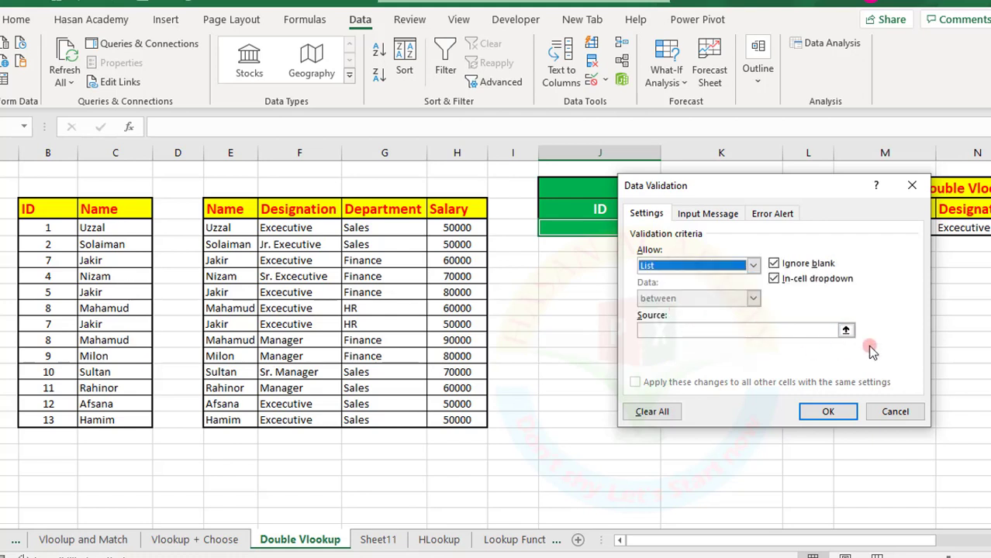
{"action": "left_click", "coordinate": [847, 331]}
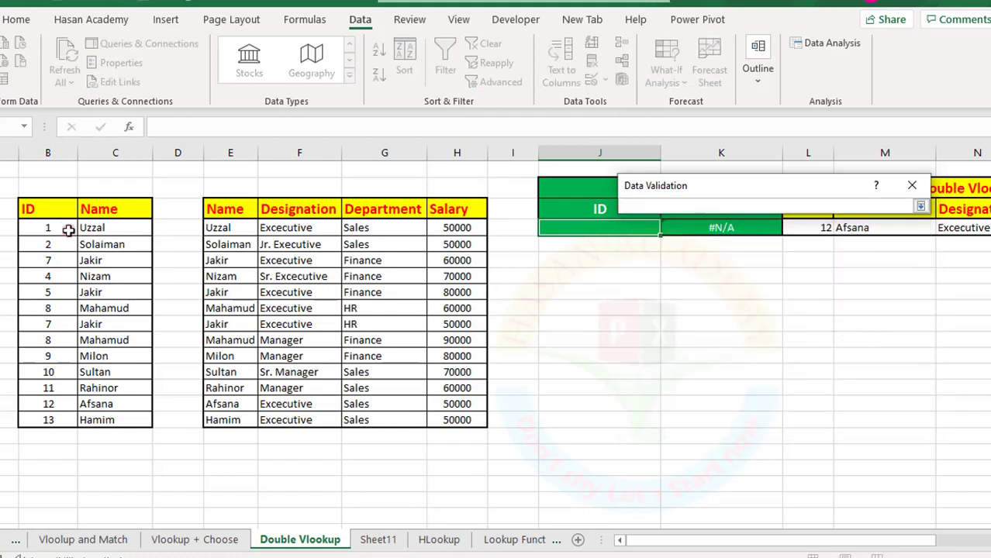
{"action": "left_click_drag", "start_coordinate": [68, 229], "coordinate": [65, 420]}
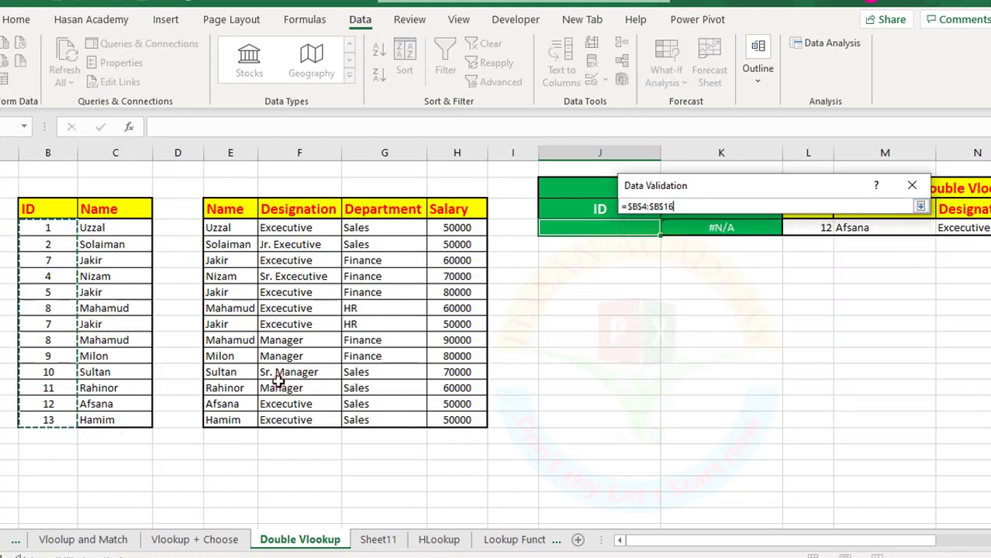
{"action": "key", "text": "Return"}
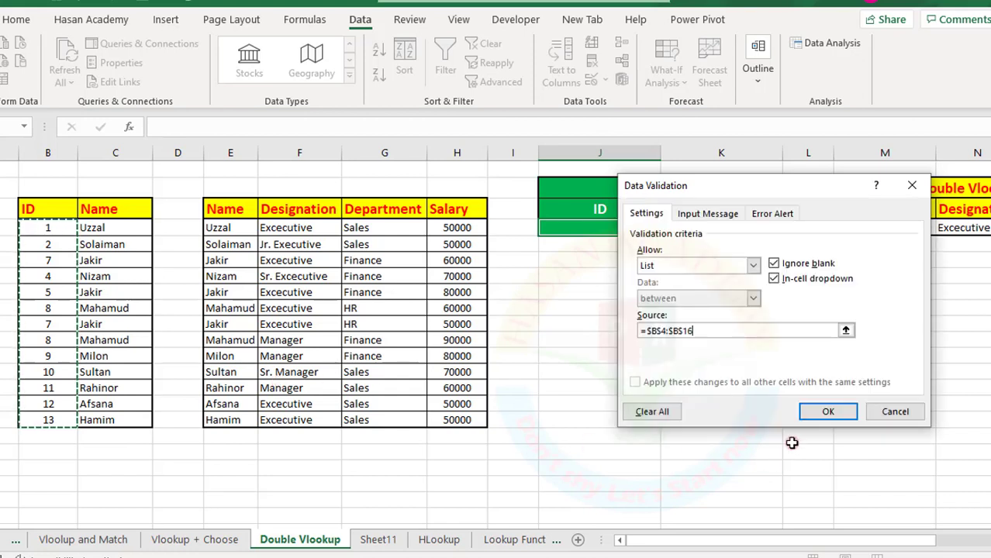
{"action": "left_click", "coordinate": [810, 413]}
{"action": "left_click", "coordinate": [689, 359]}
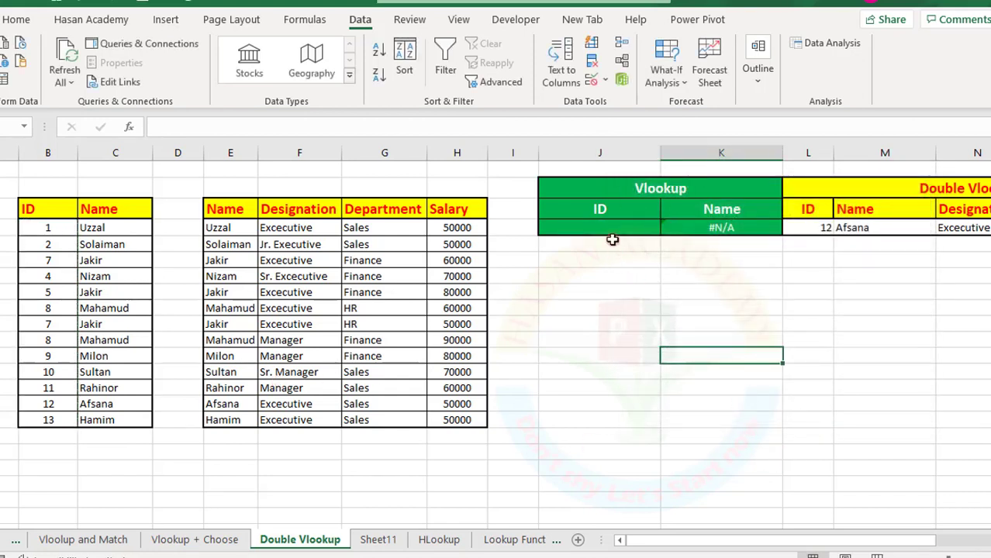
Step: Choose ID 8 from the new dropdown list in cell J4
{"action": "left_click", "coordinate": [607, 229]}
{"action": "left_click", "coordinate": [664, 229]}
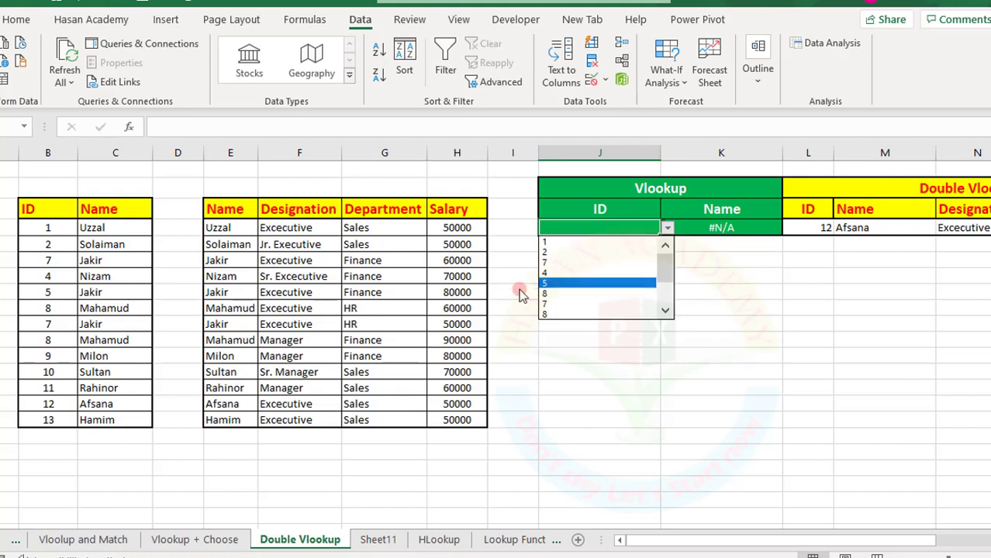
{"action": "left_click", "coordinate": [575, 291]}
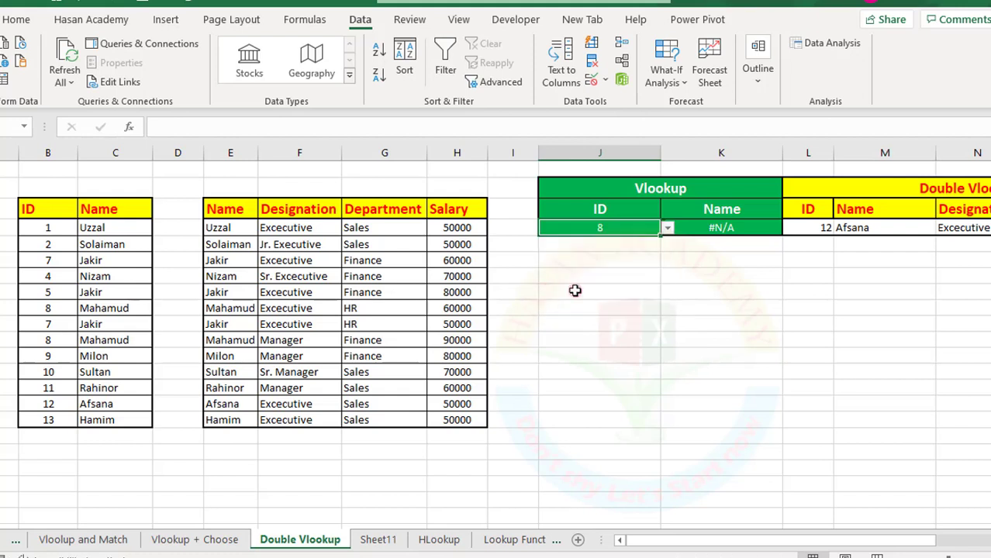
Step: Replace the Name formula in cell K4 with =VLOOKUP(J4,B4:C16,2,FALSE), choosing the exact match option
{"action": "left_click", "coordinate": [719, 226]}
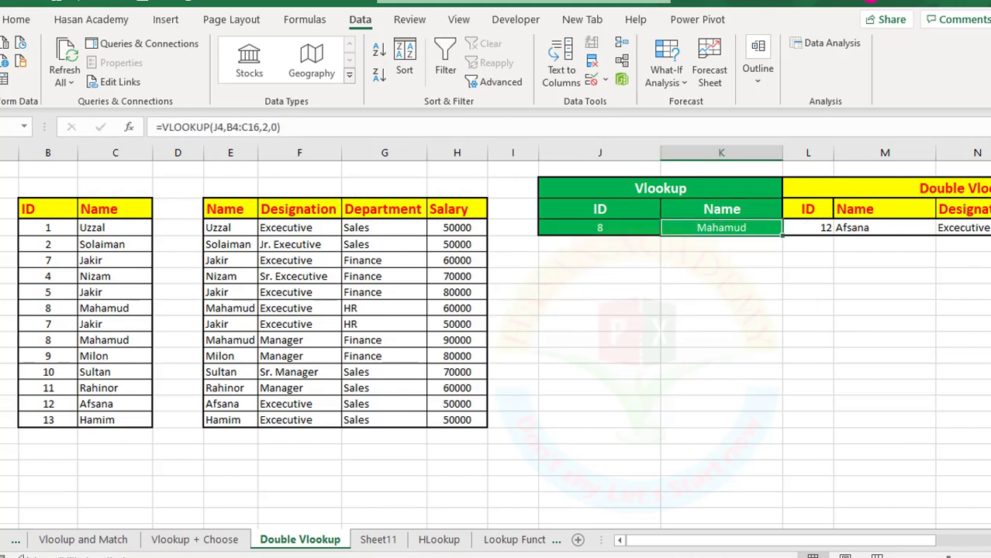
{"action": "type", "text": "="}
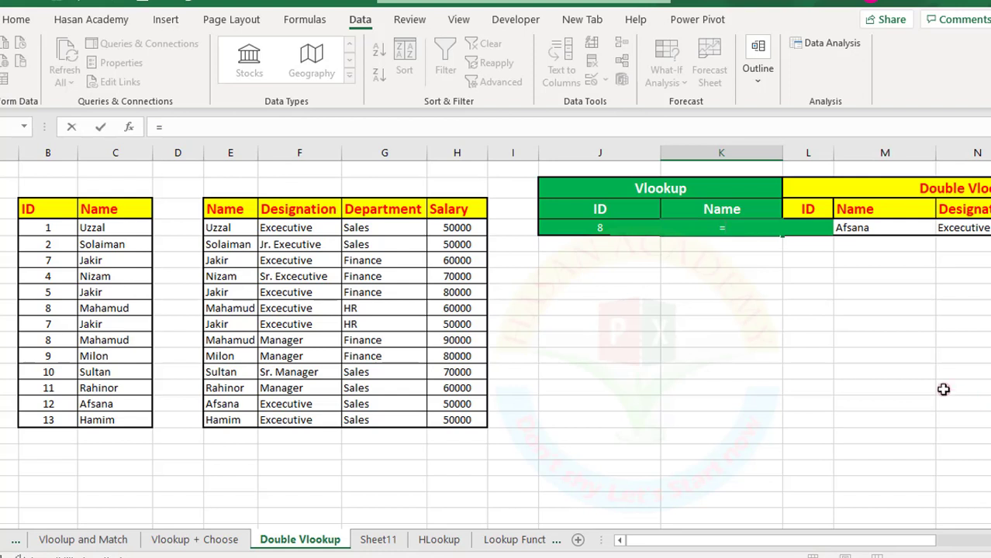
{"action": "type", "text": "v"}
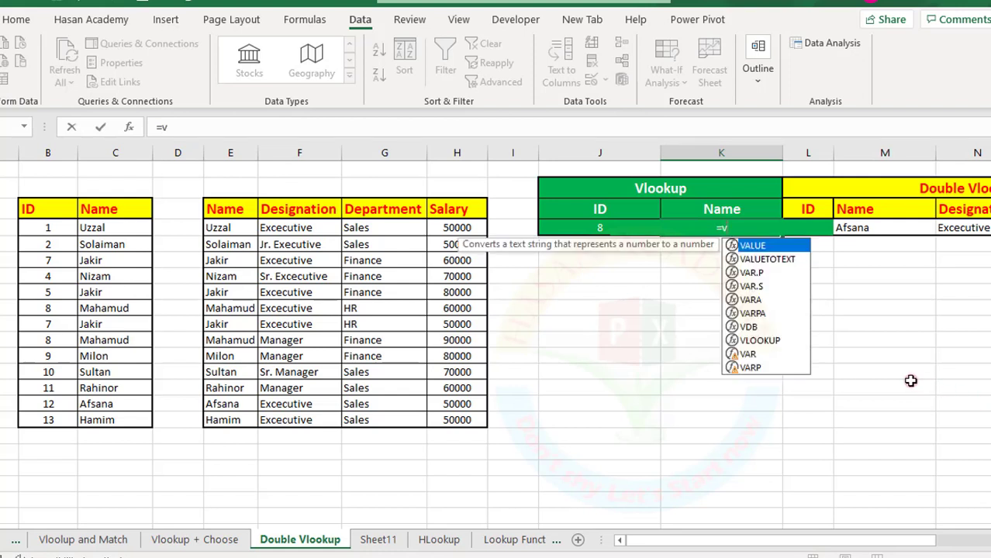
{"action": "double_click", "coordinate": [764, 341]}
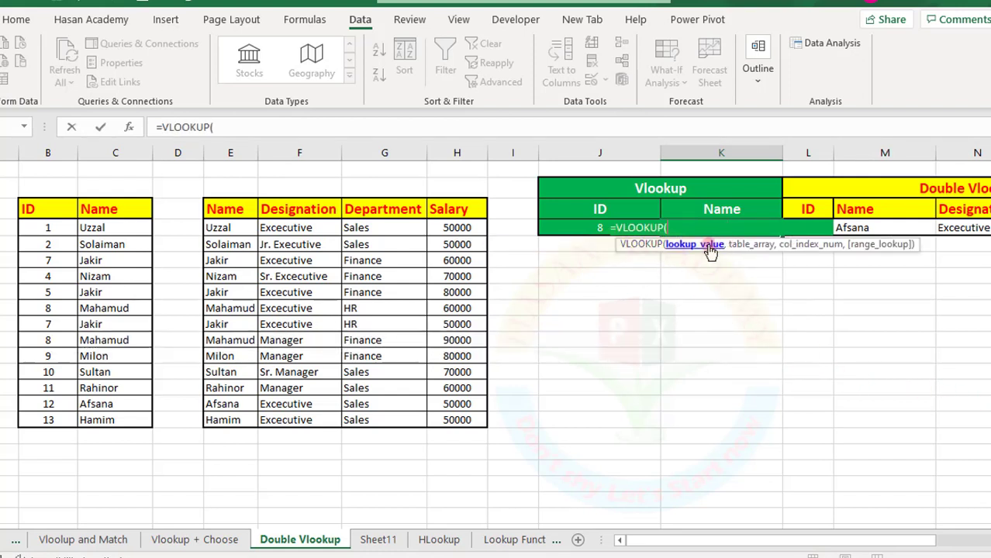
{"action": "left_click", "coordinate": [577, 226]}
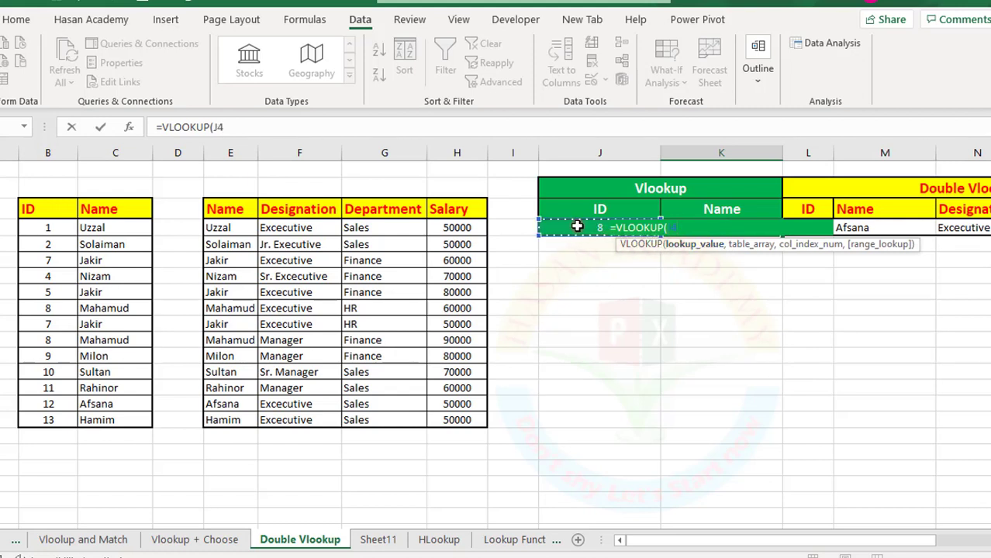
{"action": "type", "text": ","}
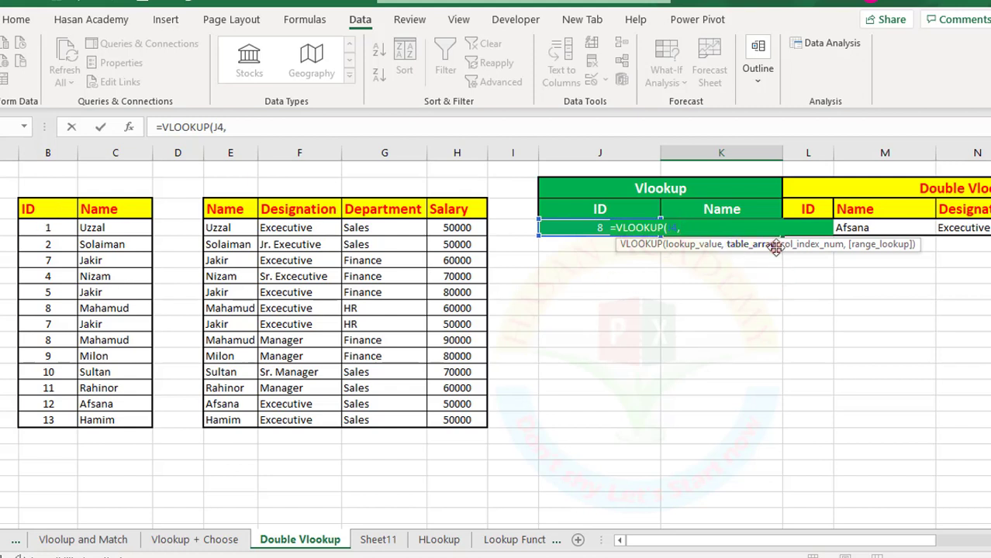
{"action": "left_click_drag", "start_coordinate": [38, 232], "coordinate": [126, 421]}
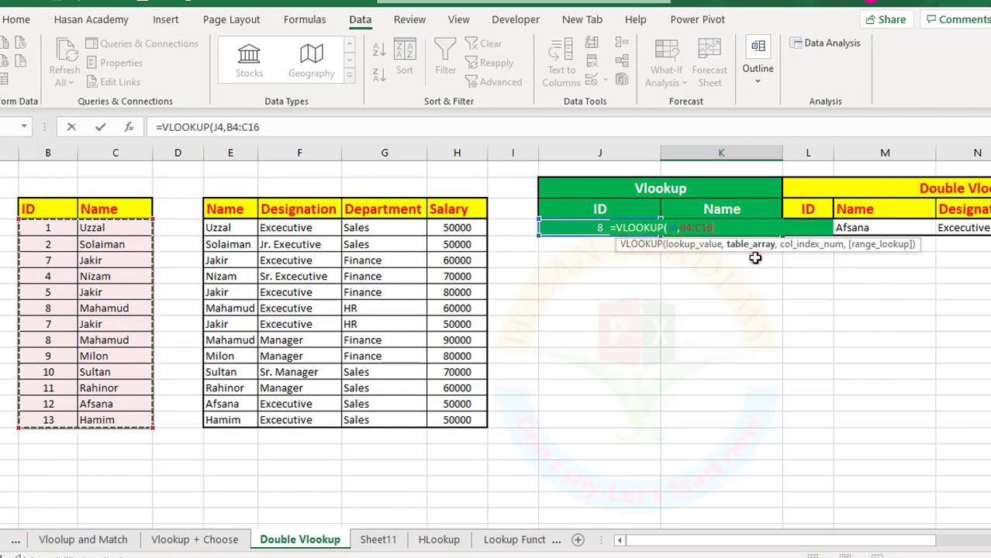
{"action": "type", "text": ",2"}
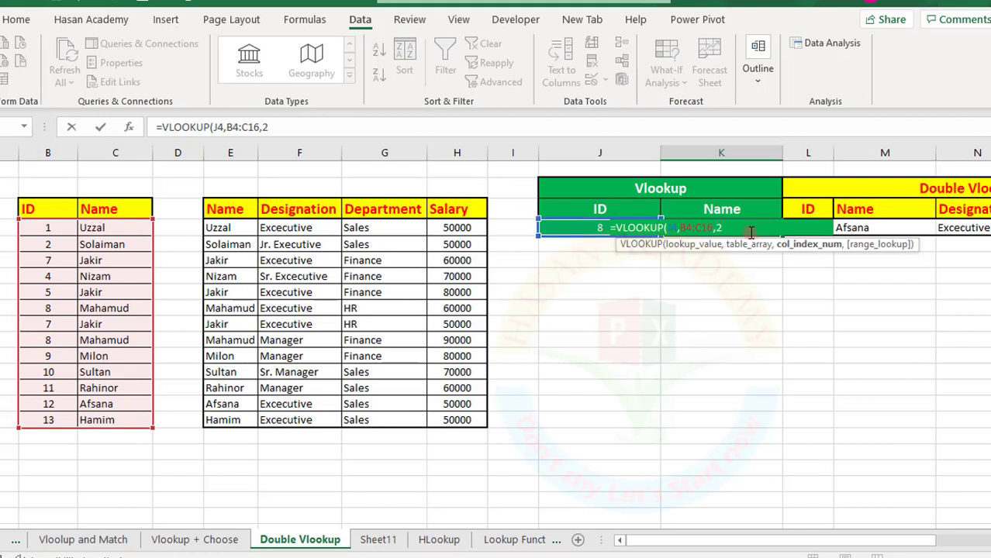
{"action": "type", "text": ",0"}
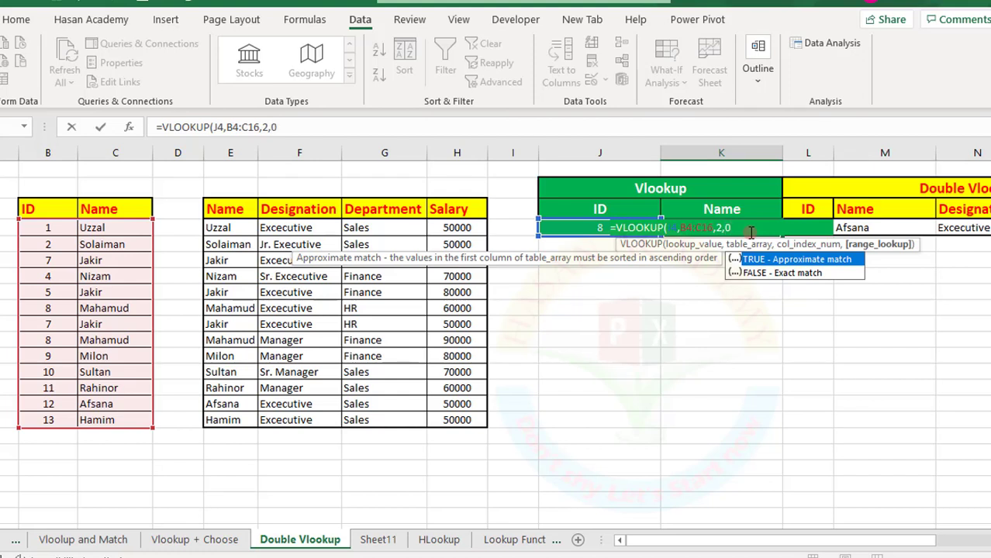
{"action": "double_click", "coordinate": [750, 273]}
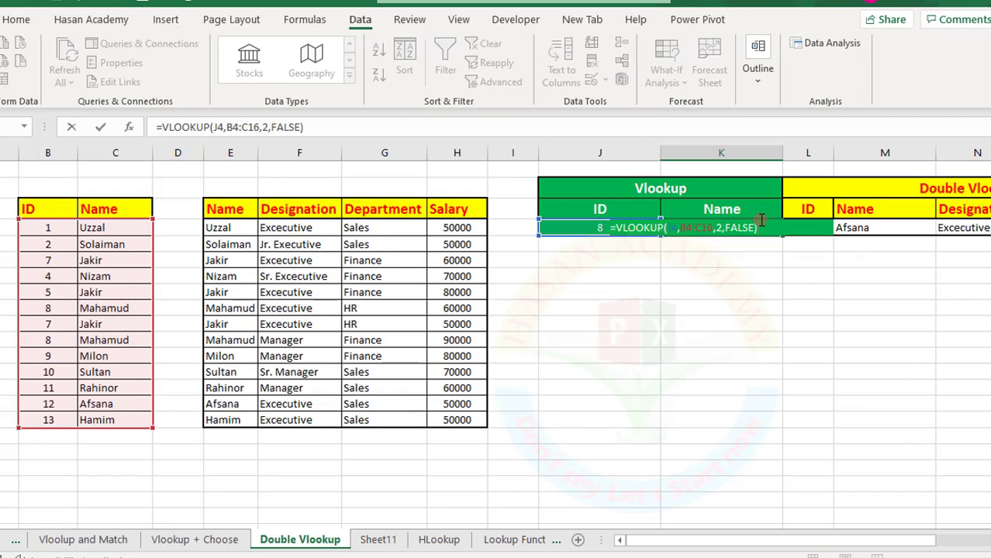
{"action": "key", "text": "Return"}
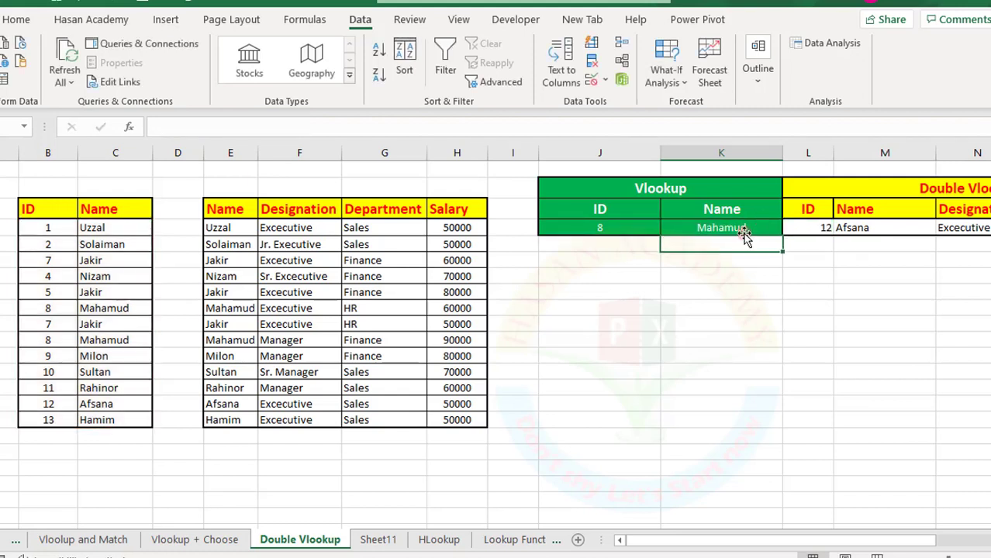
{"action": "left_click", "coordinate": [741, 225]}
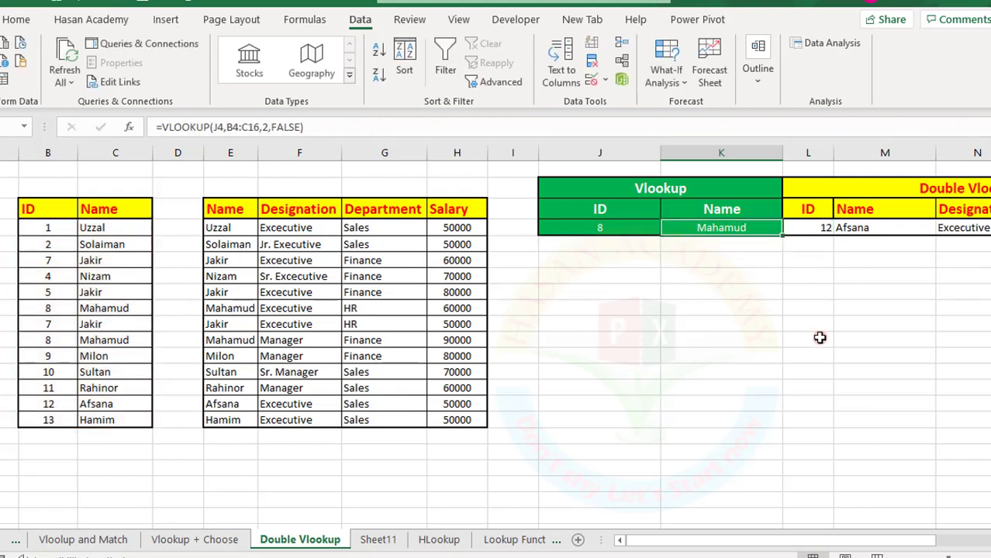
{"action": "left_click", "coordinate": [789, 324]}
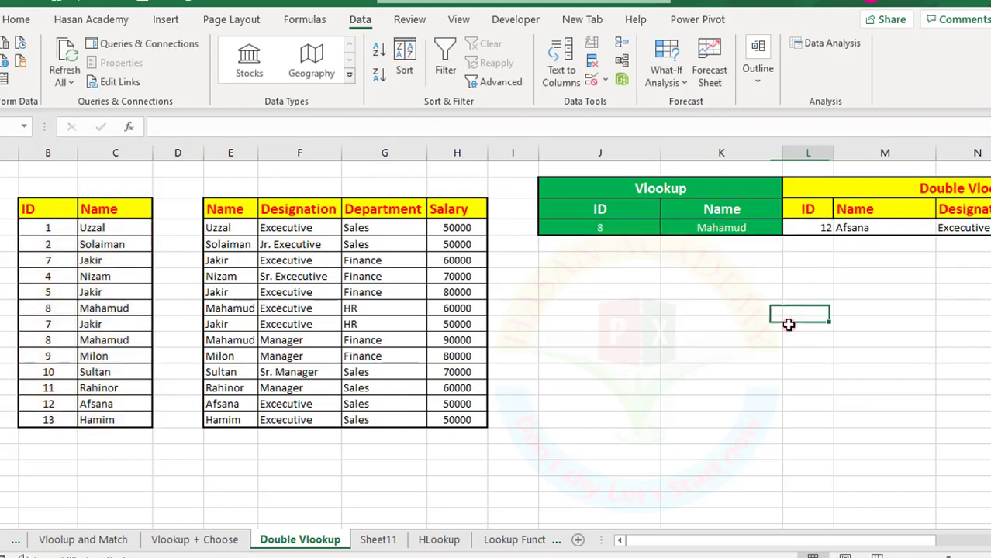
Step: Choose ID 9 from the dropdown list in the Double Vlookup block's ID cell L4
{"action": "left_click", "coordinate": [622, 231]}
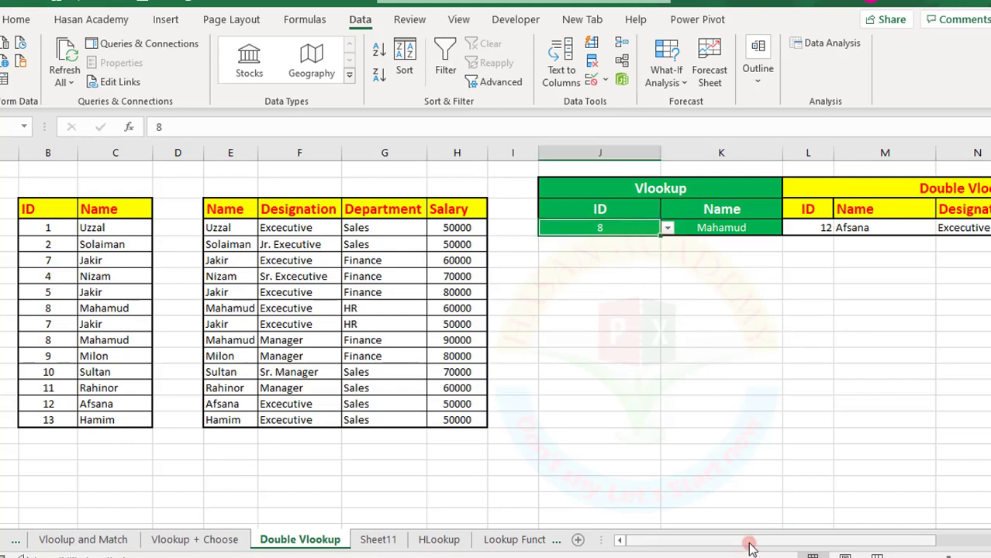
{"action": "left_click_drag", "start_coordinate": [752, 542], "coordinate": [779, 546]}
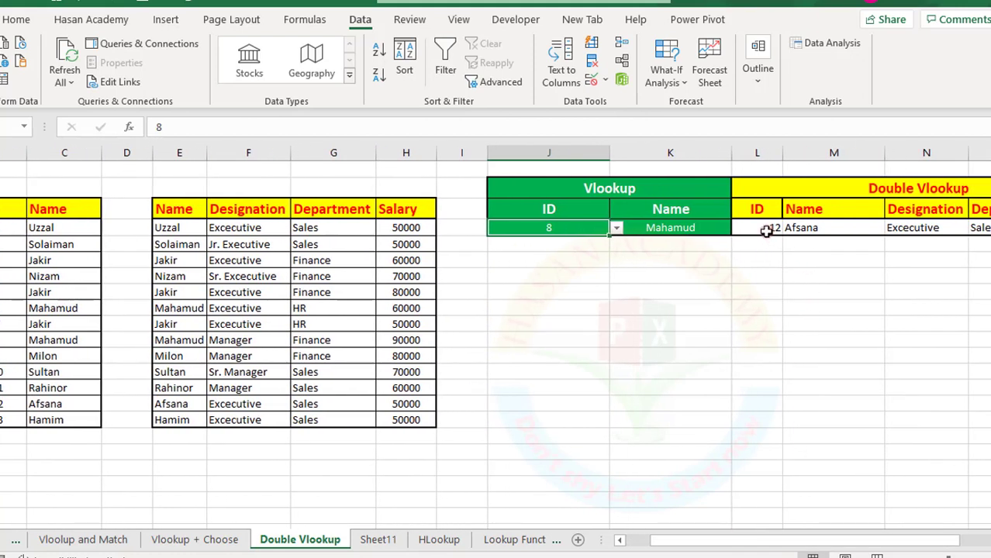
{"action": "left_click", "coordinate": [763, 228]}
{"action": "left_click", "coordinate": [788, 230]}
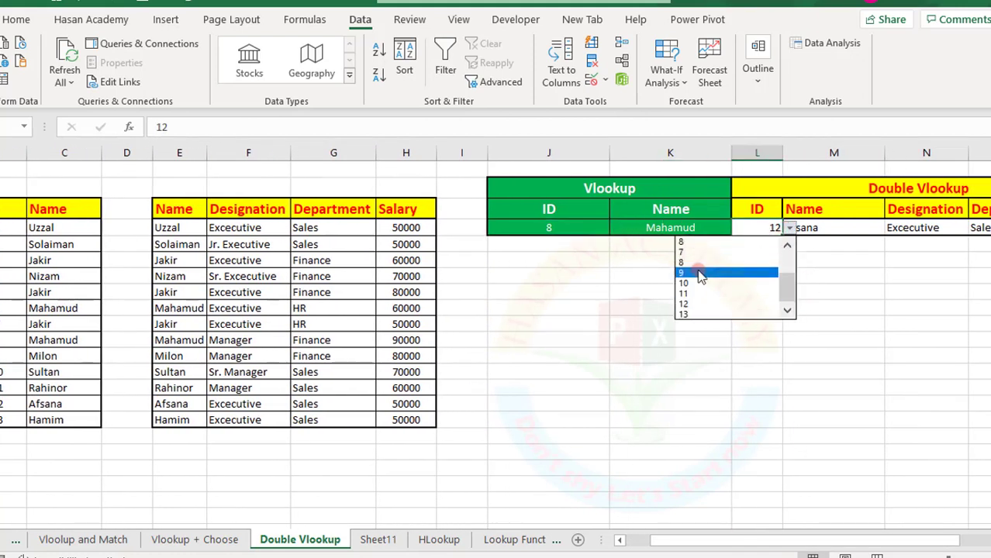
{"action": "left_click", "coordinate": [771, 273]}
{"action": "left_click", "coordinate": [839, 256]}
{"action": "left_click", "coordinate": [811, 218]}
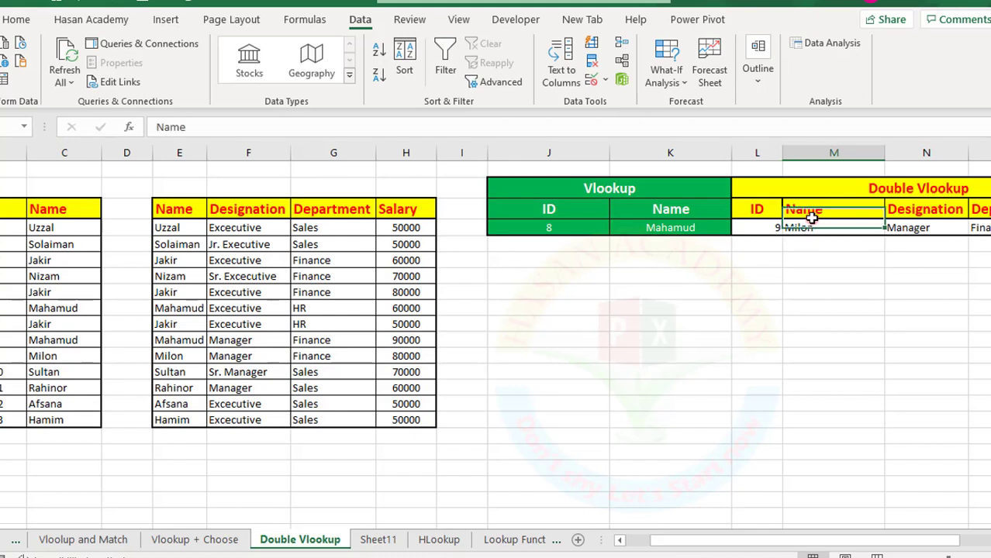
Step: Examine the ID and Name table, the employee details table and the ID cells of both lookup blocks
{"action": "left_click_drag", "start_coordinate": [202, 212], "coordinate": [407, 419]}
{"action": "left_click", "coordinate": [913, 228]}
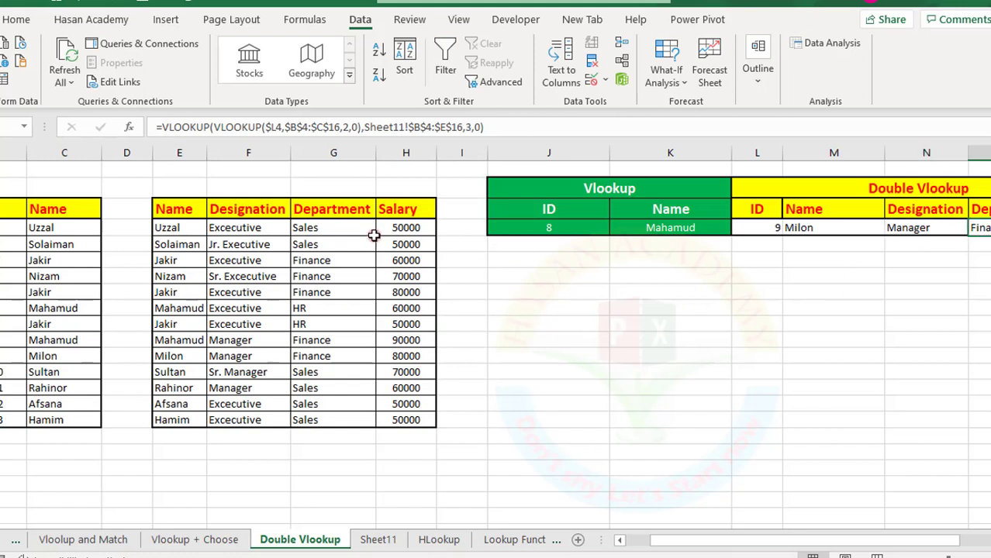
{"action": "left_click_drag", "start_coordinate": [399, 210], "coordinate": [415, 424]}
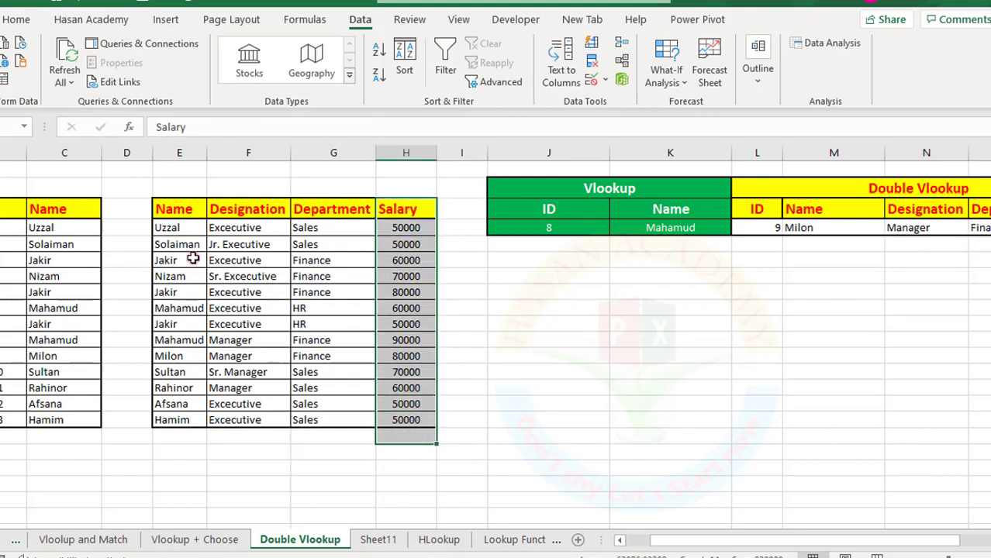
{"action": "left_click_drag", "start_coordinate": [169, 211], "coordinate": [199, 420]}
{"action": "left_click_drag", "start_coordinate": [669, 540], "coordinate": [643, 550]}
{"action": "left_click", "coordinate": [58, 227]}
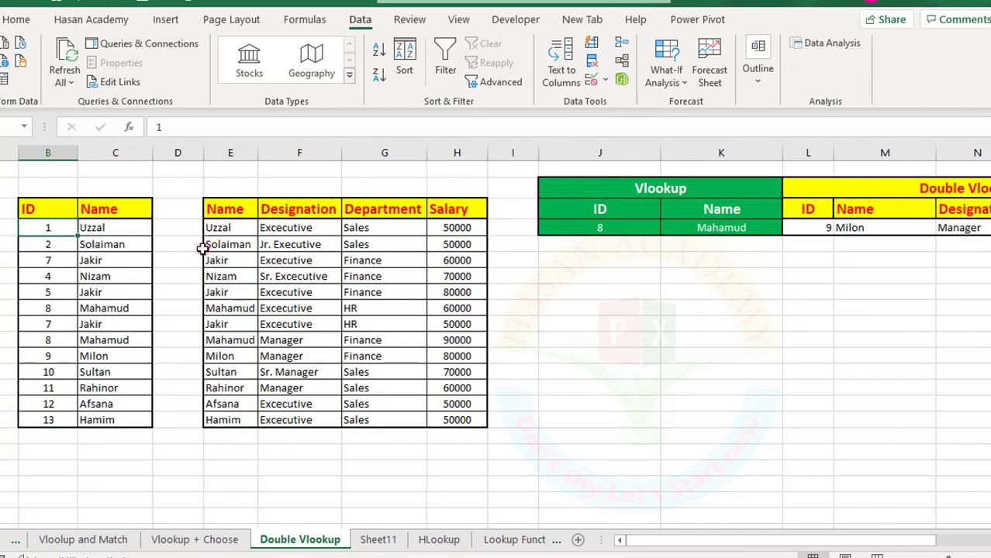
{"action": "left_click", "coordinate": [194, 227]}
{"action": "left_click_drag", "start_coordinate": [231, 208], "coordinate": [230, 244]}
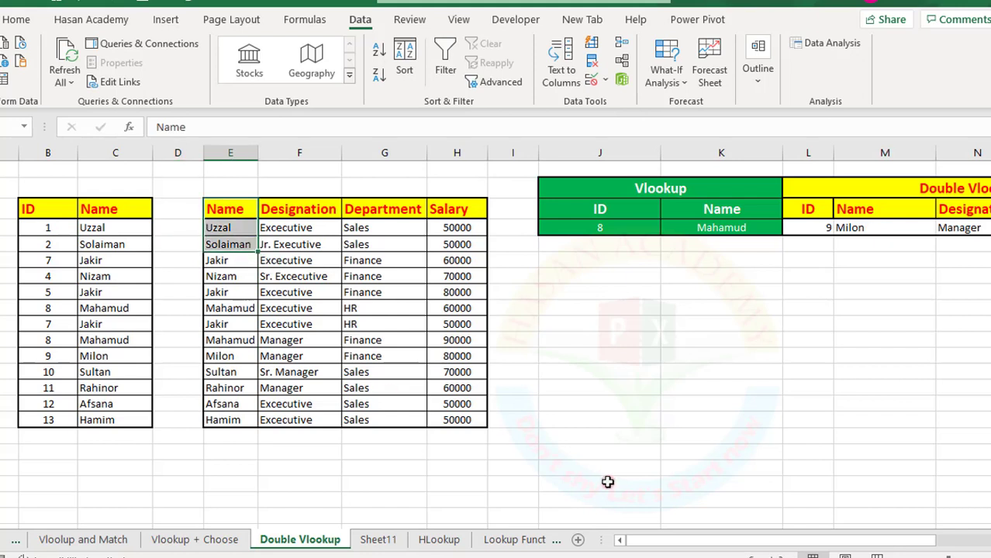
{"action": "left_click_drag", "start_coordinate": [675, 536], "coordinate": [760, 518]}
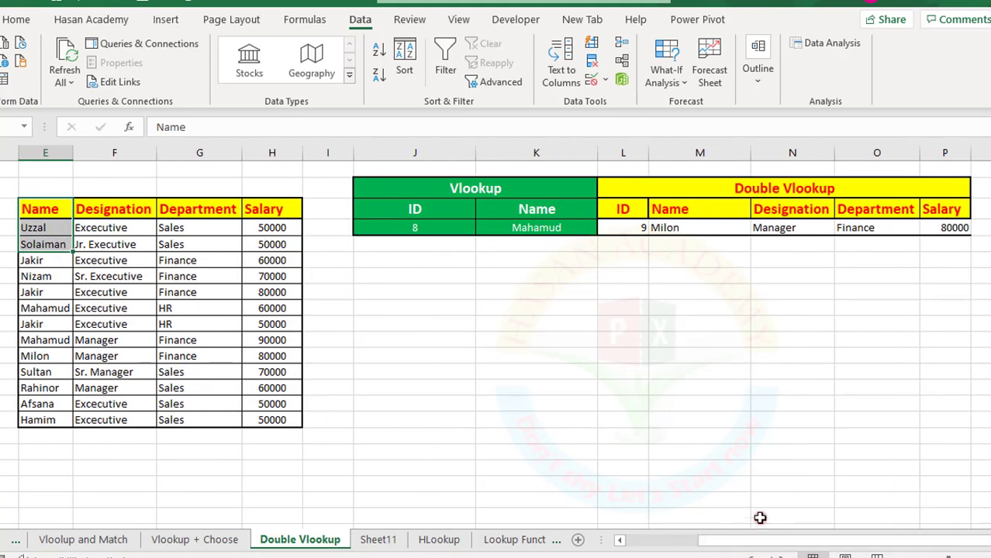
{"action": "left_click", "coordinate": [637, 228]}
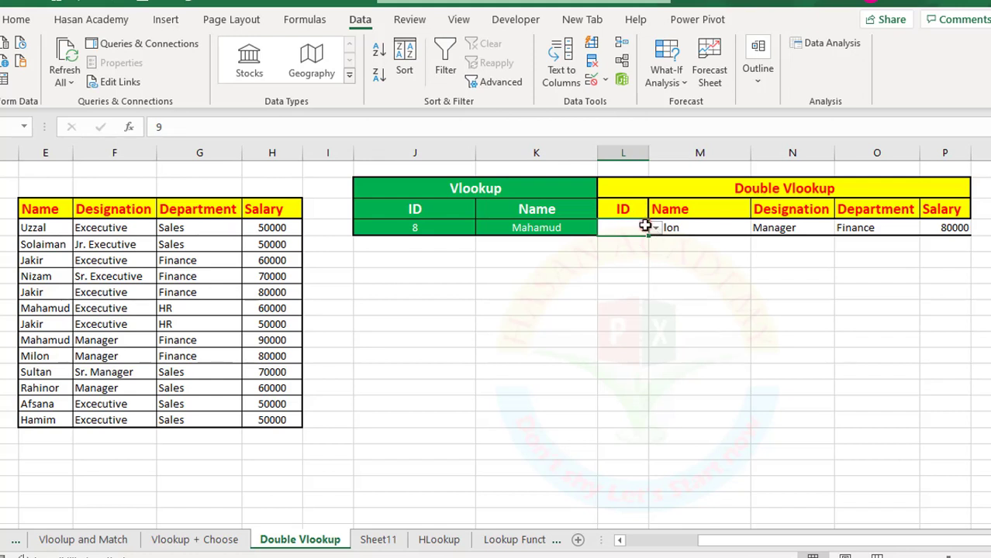
{"action": "left_click", "coordinate": [408, 233]}
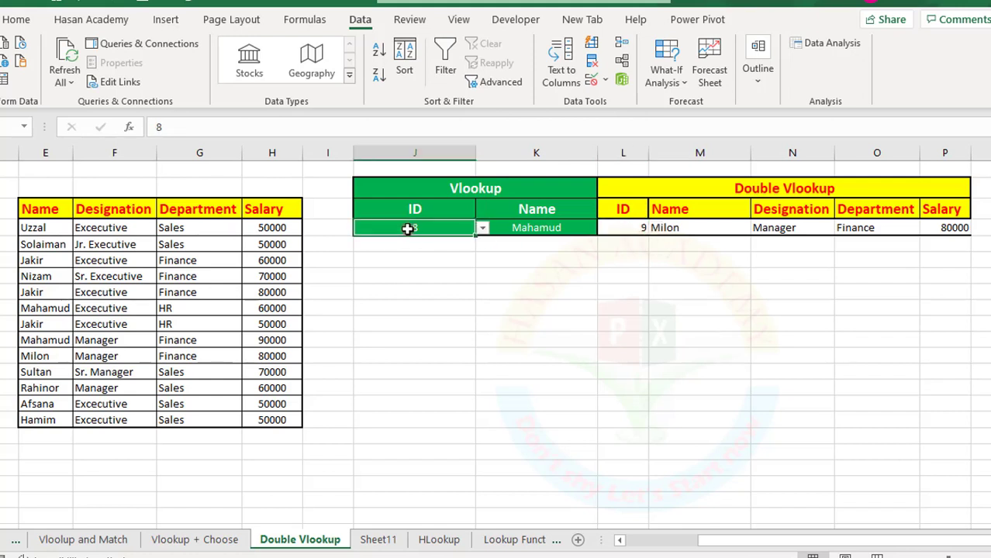
{"action": "left_click", "coordinate": [631, 253]}
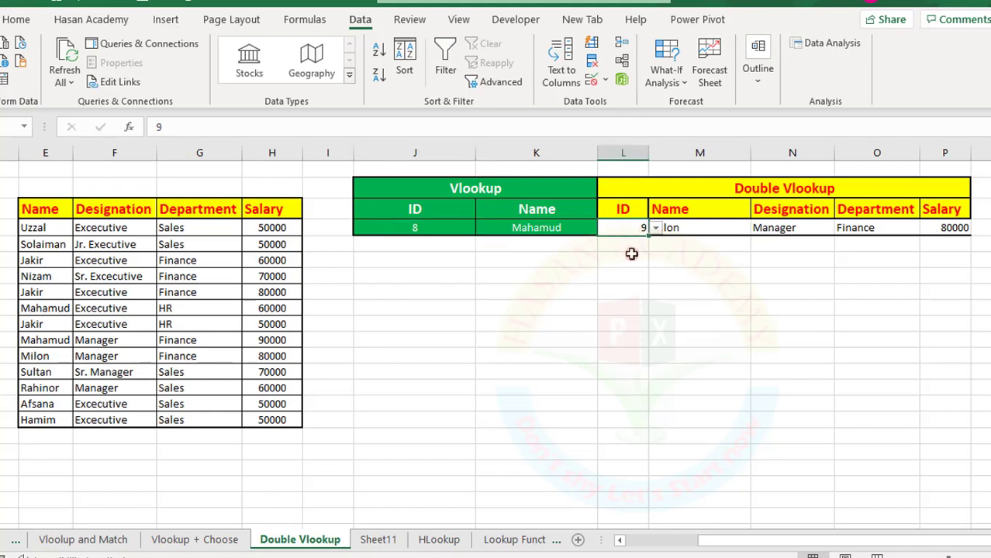
Step: Delete the existing Double Vlookup formulas in cells M4:P4 under Name, Designation, Department and Salary
{"action": "left_click", "coordinate": [700, 253]}
{"action": "left_click_drag", "start_coordinate": [663, 227], "coordinate": [953, 227]}
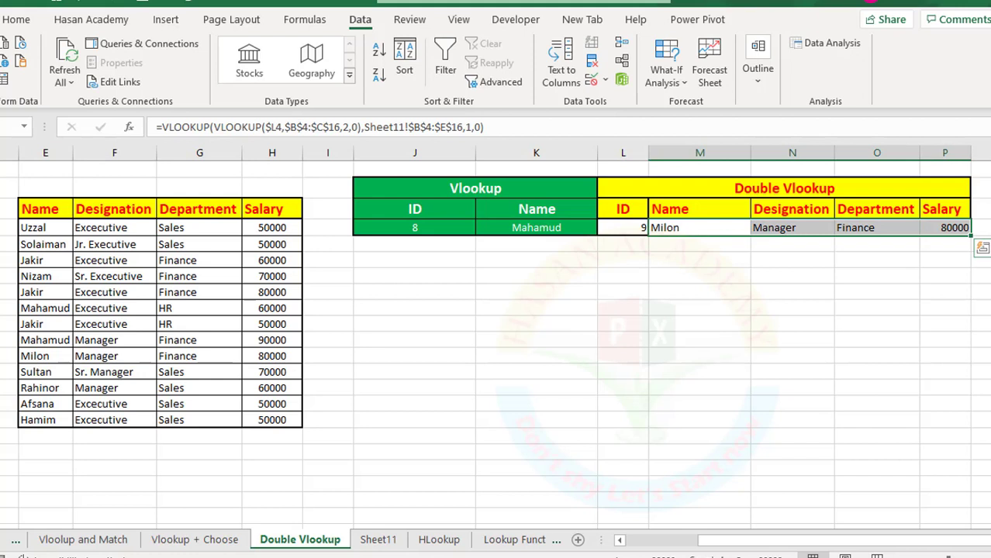
{"action": "key", "text": "Delete"}
{"action": "key", "text": "Left"}
{"action": "key", "text": "Right"}
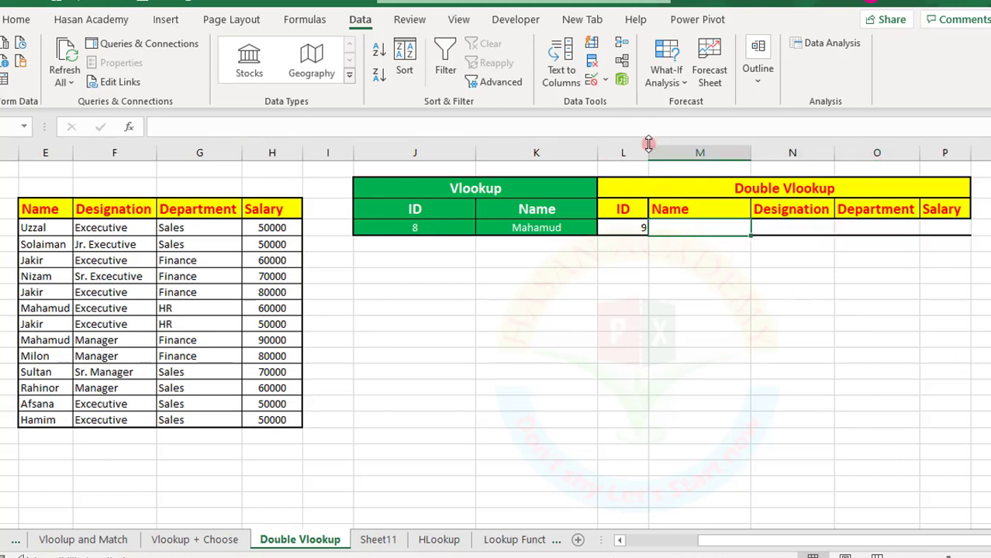
Step: Widen columns L and M of the Double Vlookup block slightly
{"action": "left_click_drag", "start_coordinate": [647, 148], "coordinate": [671, 149]}
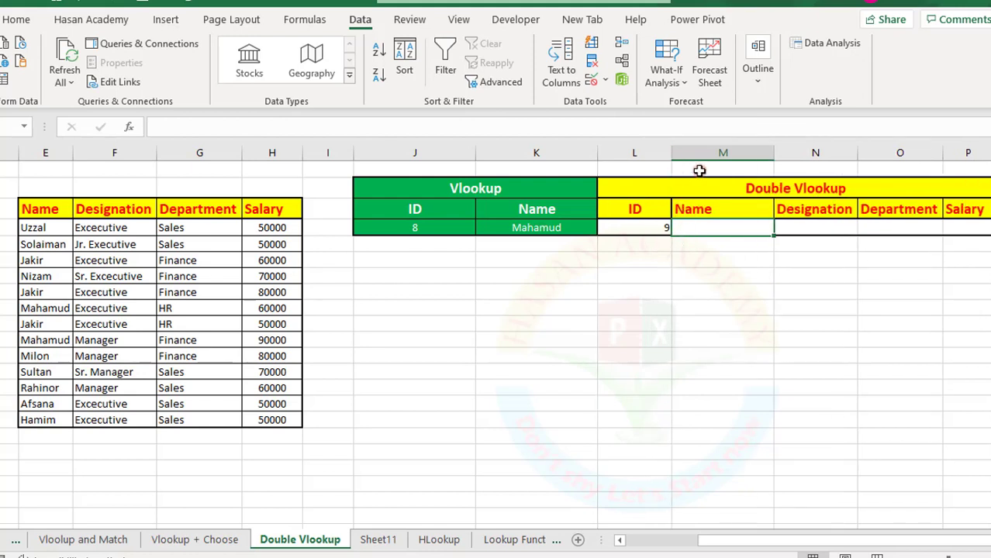
{"action": "left_click_drag", "start_coordinate": [767, 149], "coordinate": [787, 151]}
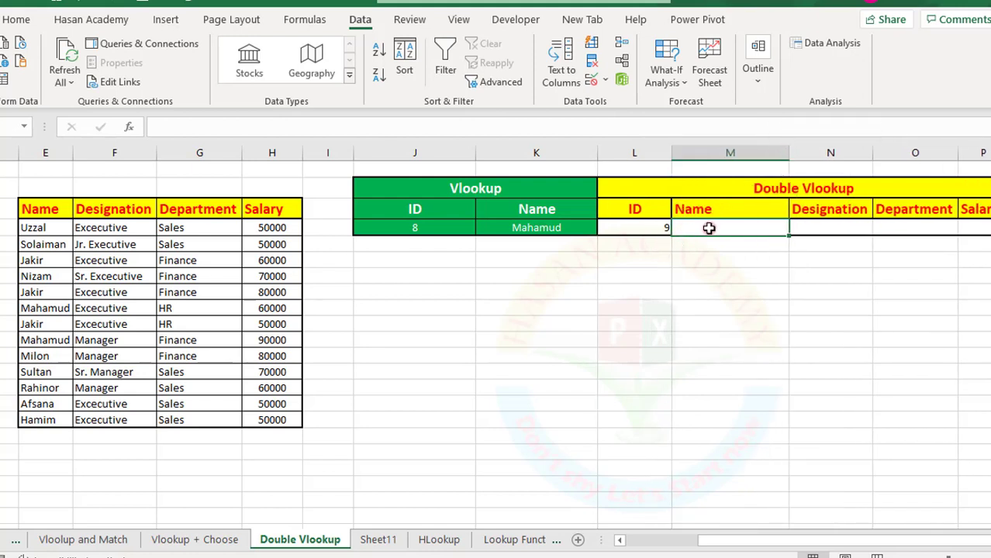
{"action": "left_click", "coordinate": [708, 271]}
Step: Enter =VLOOKUP(L4,B4:C16,2,0) in the Double Vlookup block's Name cell M4
{"action": "left_click", "coordinate": [708, 225]}
{"action": "type", "text": "=v"}
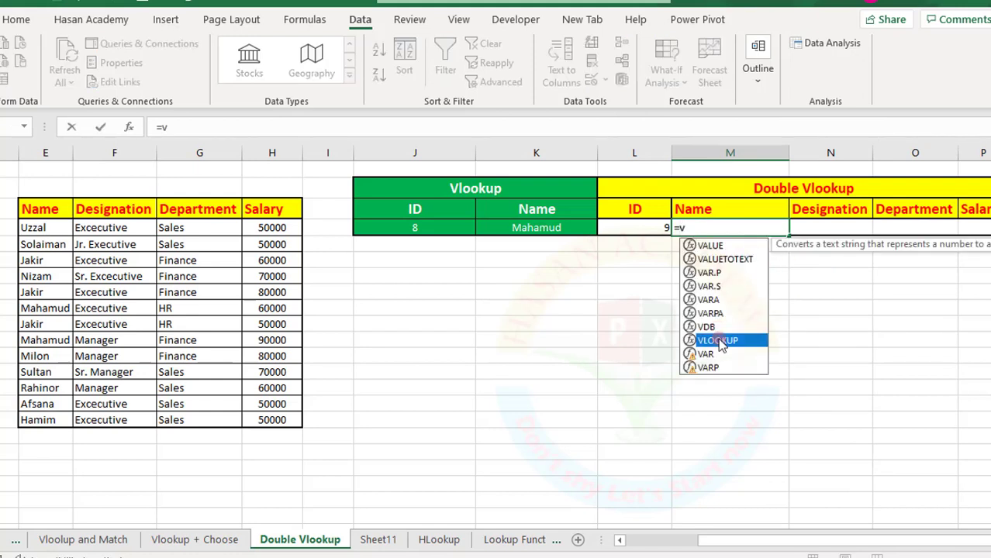
{"action": "double_click", "coordinate": [716, 340]}
{"action": "left_click", "coordinate": [633, 224]}
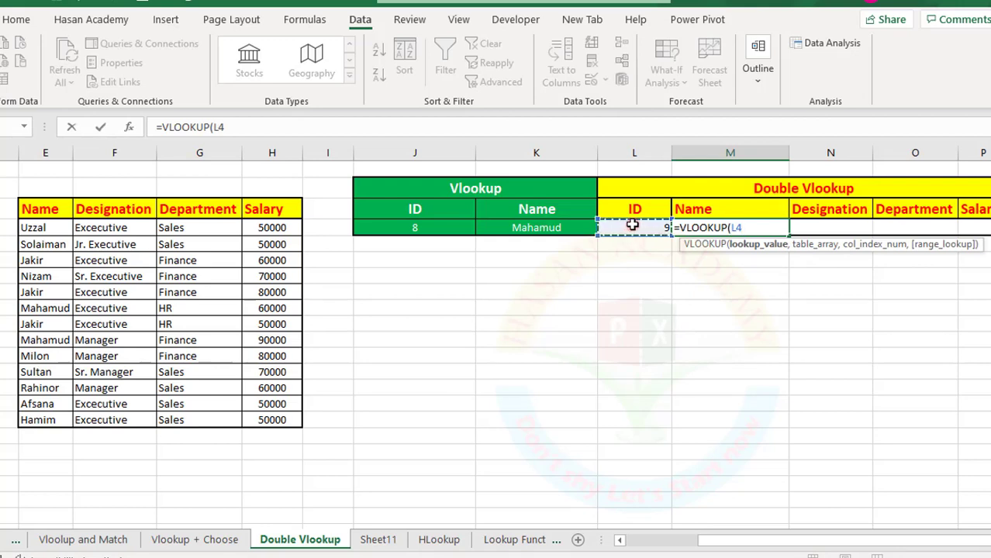
{"action": "type", "text": ","}
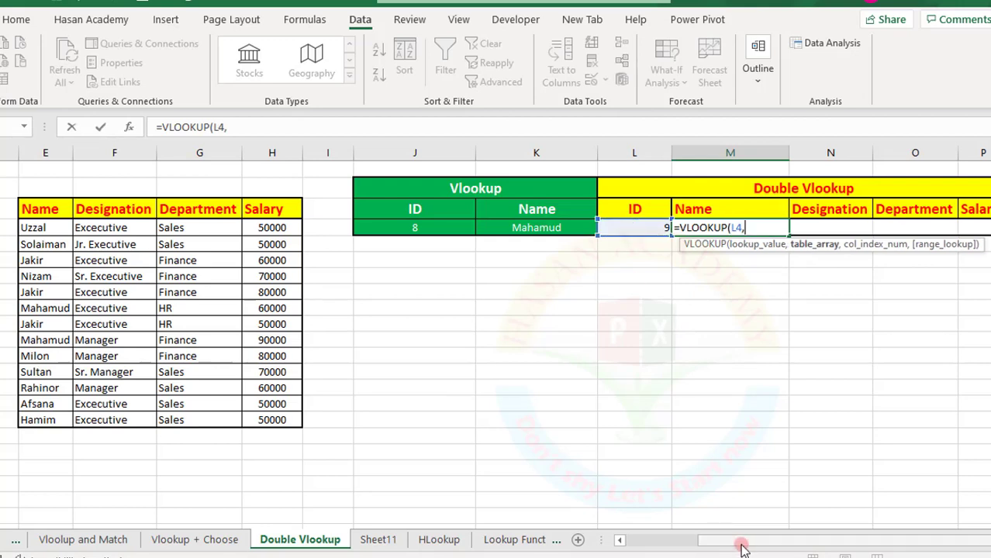
{"action": "left_click_drag", "start_coordinate": [740, 545], "coordinate": [648, 540]}
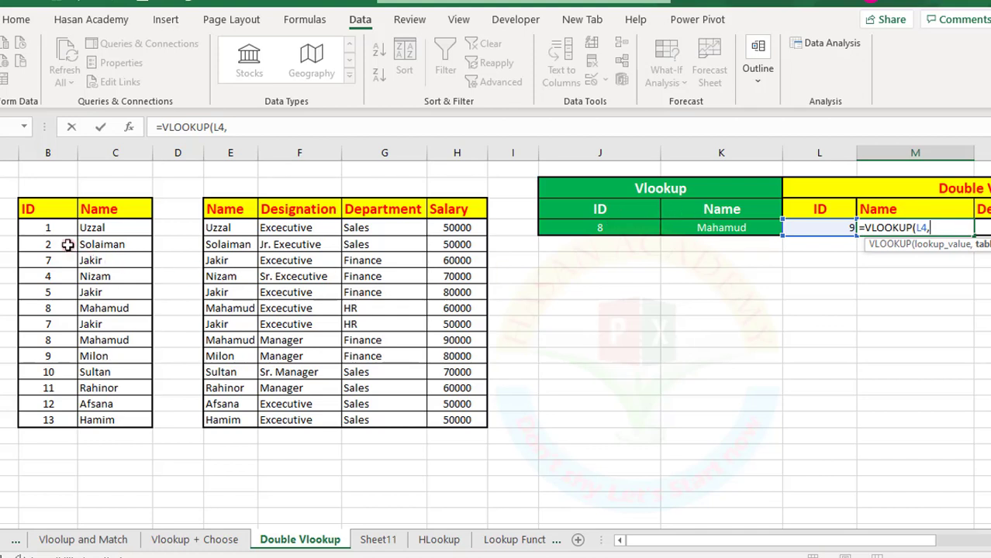
{"action": "left_click_drag", "start_coordinate": [48, 228], "coordinate": [138, 426]}
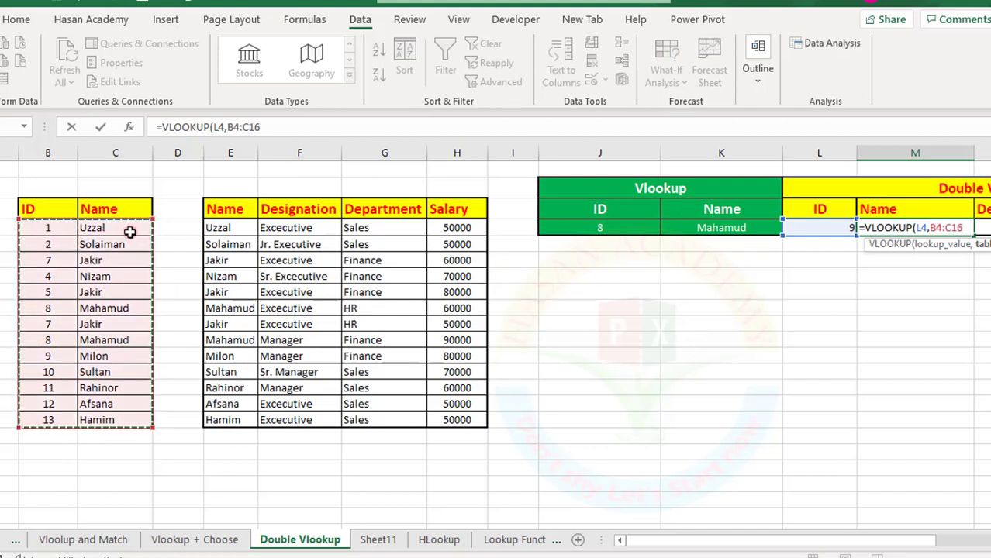
{"action": "type", "text": ","}
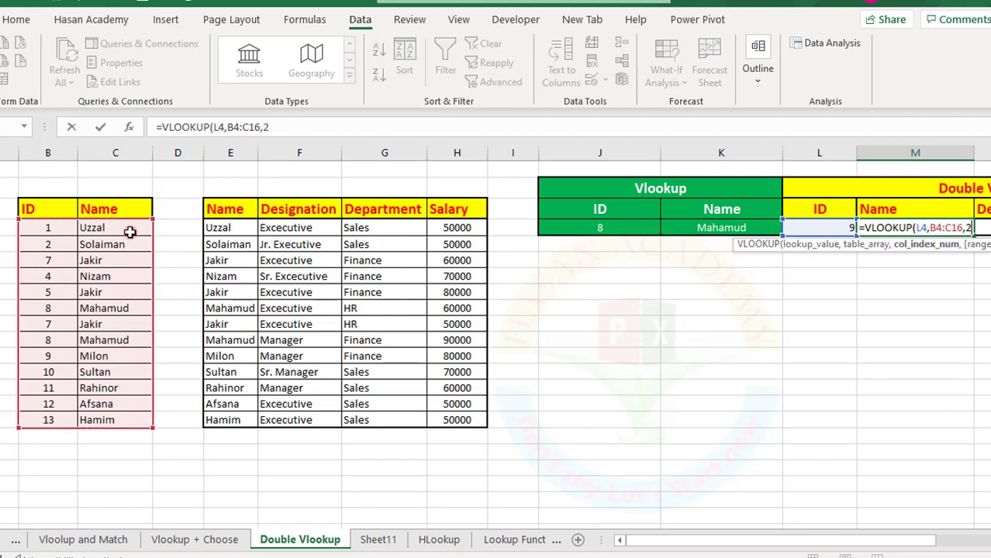
{"action": "type", "text": "2,0"}
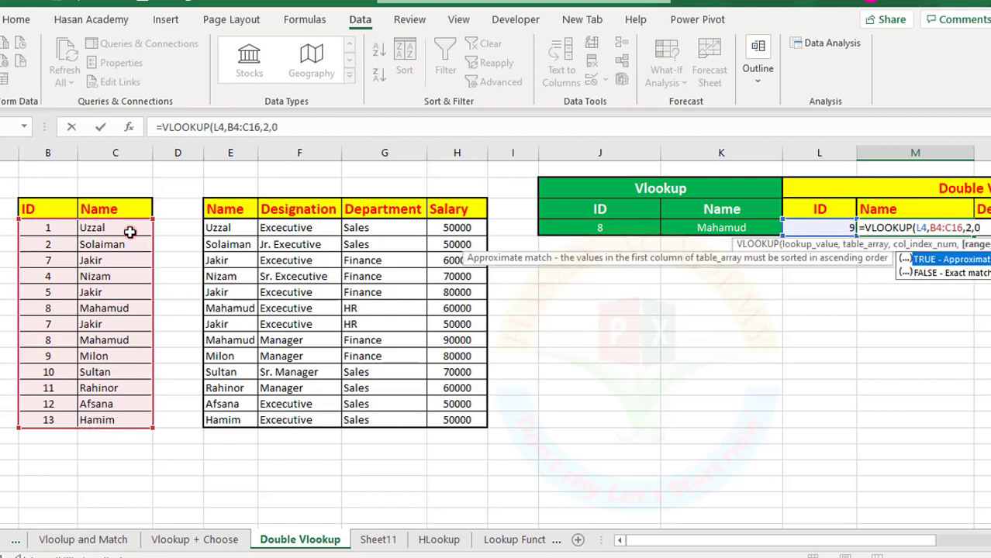
{"action": "type", "text": ")"}
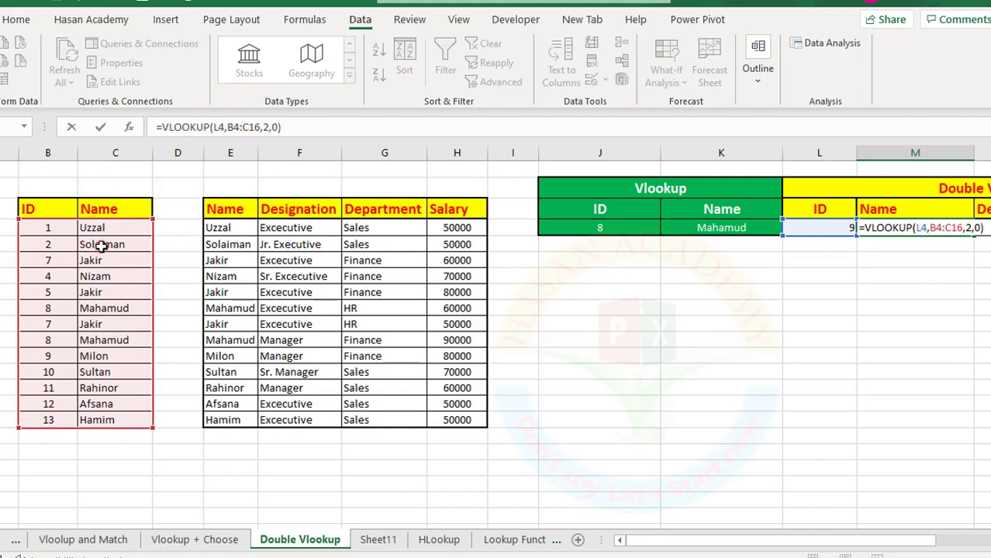
{"action": "key", "text": "Return"}
{"action": "key", "text": "Up"}
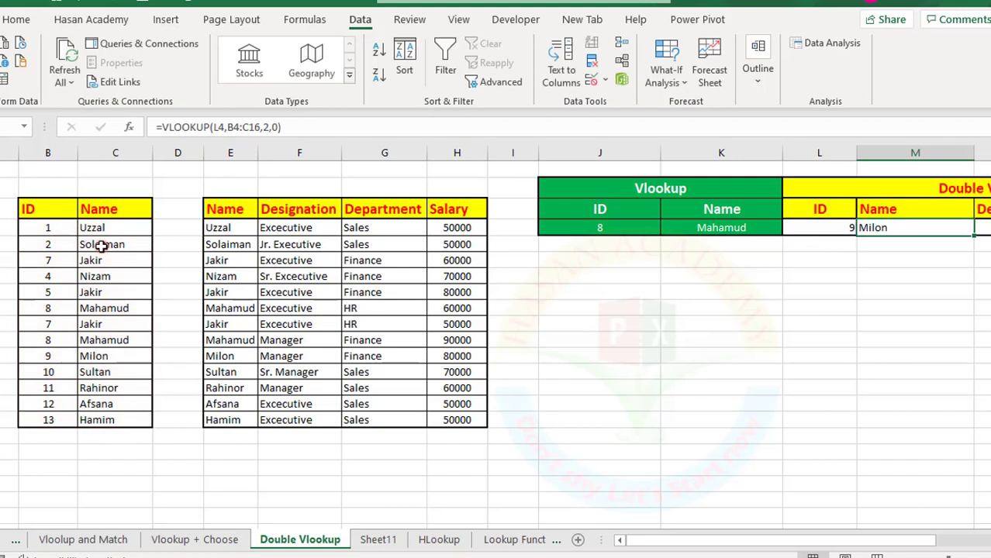
Step: Test the Name formula by choosing ID 11 from the dropdown list in cell L4
{"action": "left_click", "coordinate": [832, 228]}
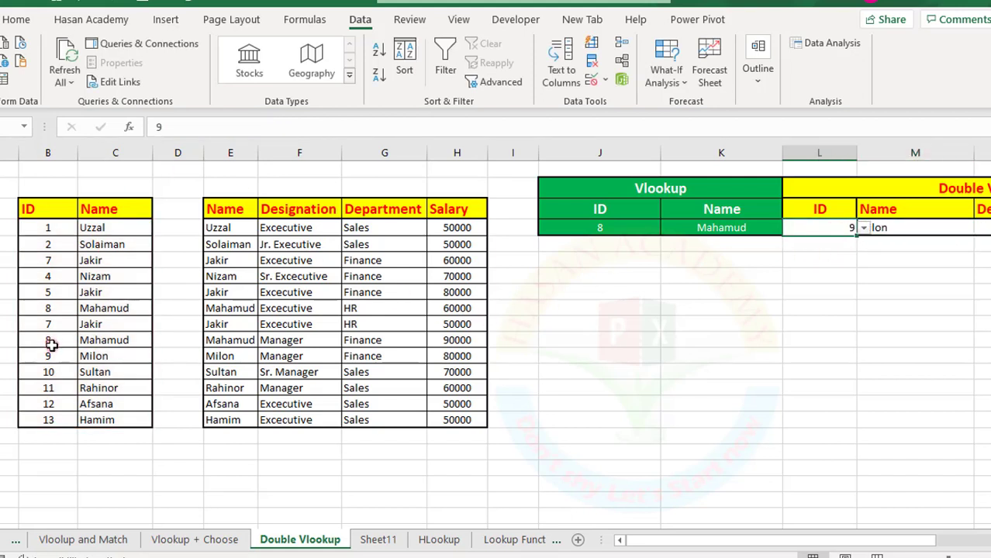
{"action": "left_click", "coordinate": [862, 228]}
{"action": "left_click", "coordinate": [772, 296]}
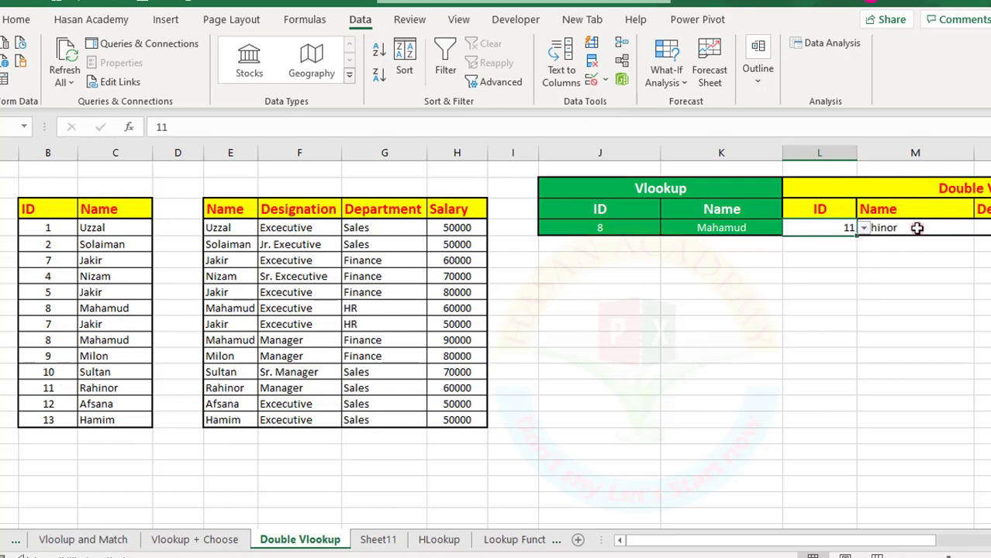
{"action": "left_click", "coordinate": [916, 228]}
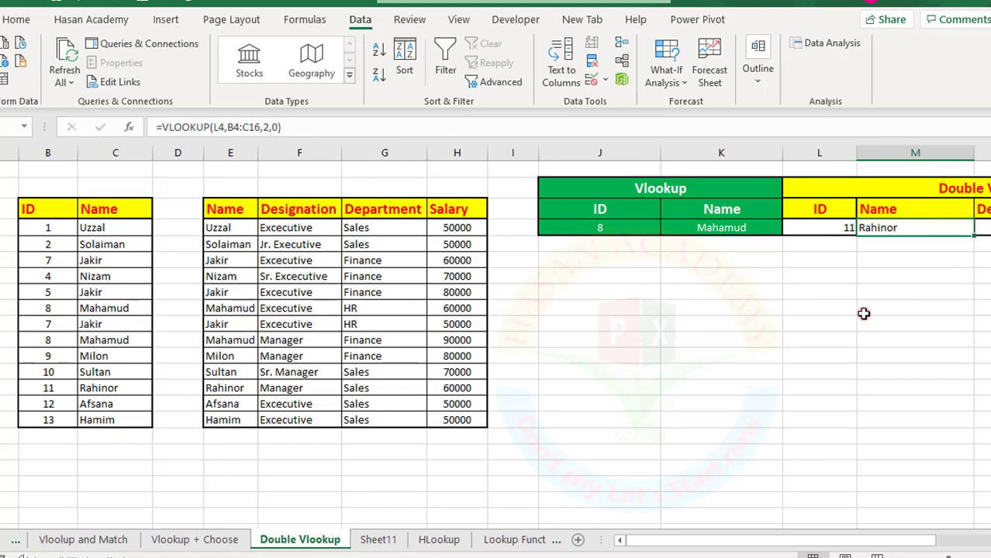
{"action": "key", "text": "Right"}
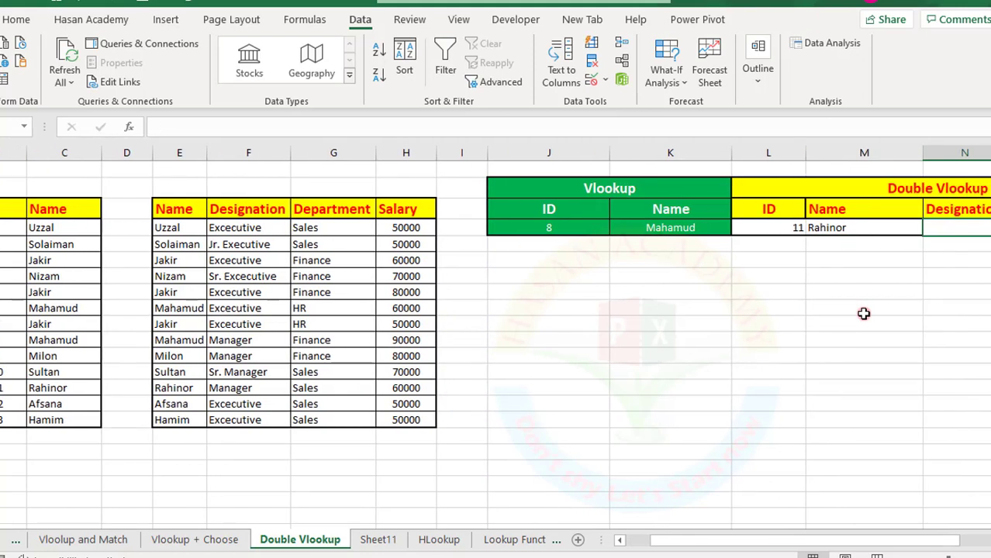
{"action": "key", "text": "Left"}
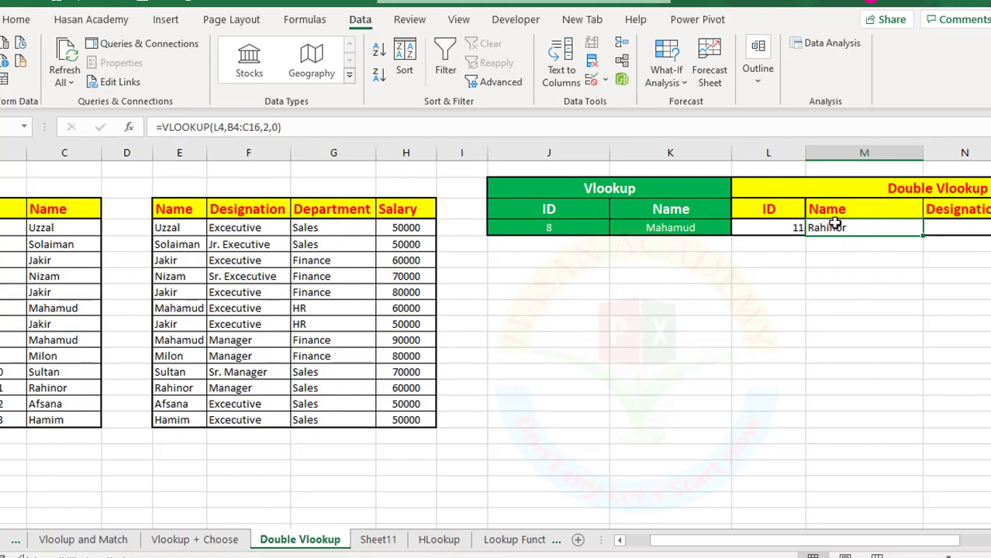
Step: Nest the existing Name formula in M4 inside an outer VLOOKUP as its lookup value
{"action": "left_click", "coordinate": [161, 127]}
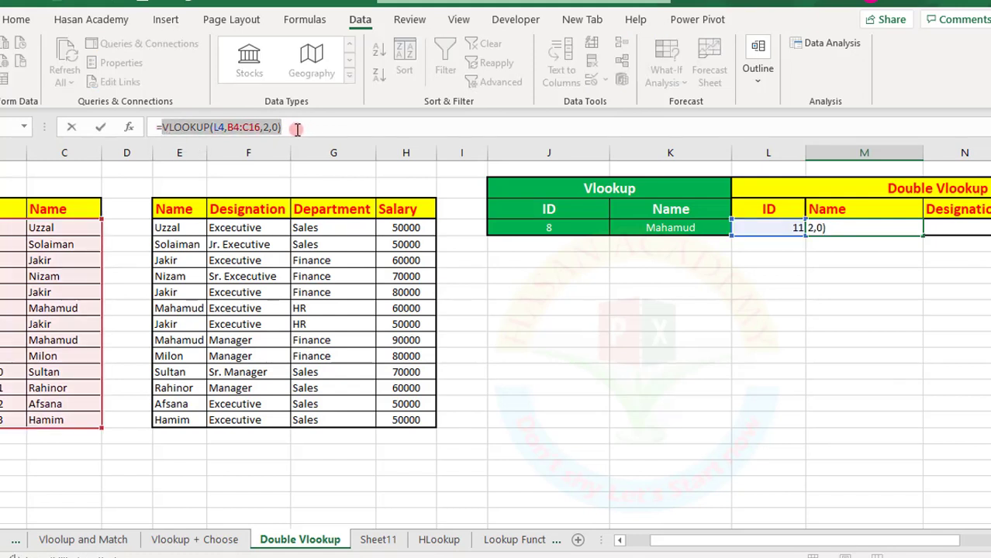
{"action": "left_click", "coordinate": [165, 127]}
{"action": "type", "text": "v"}
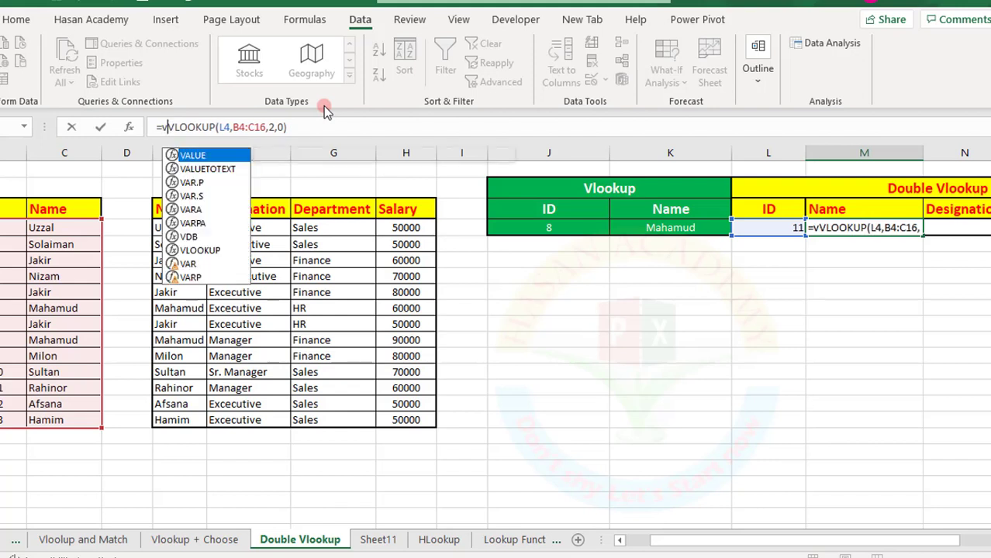
{"action": "left_click", "coordinate": [203, 252]}
{"action": "double_click", "coordinate": [203, 251]}
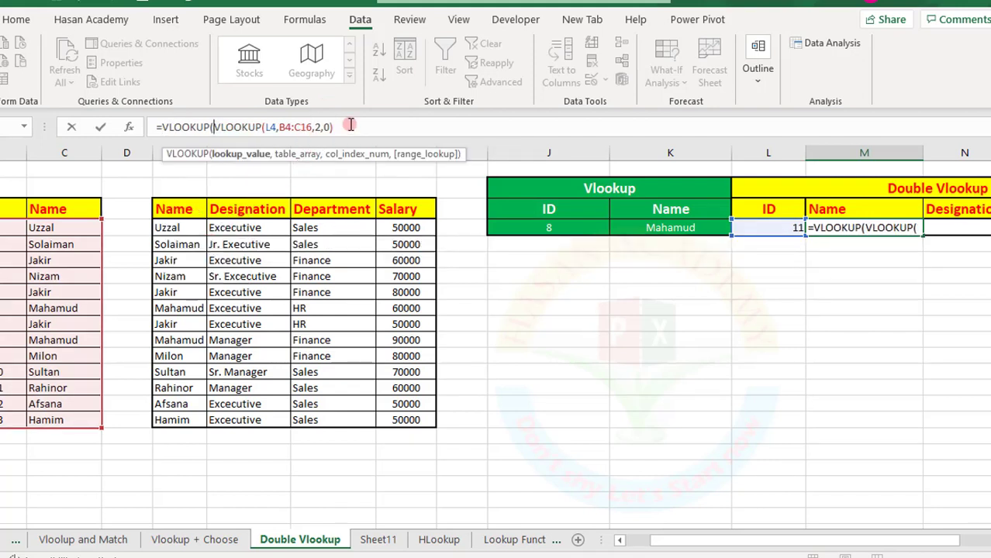
{"action": "left_click_drag", "start_coordinate": [333, 127], "coordinate": [214, 129]}
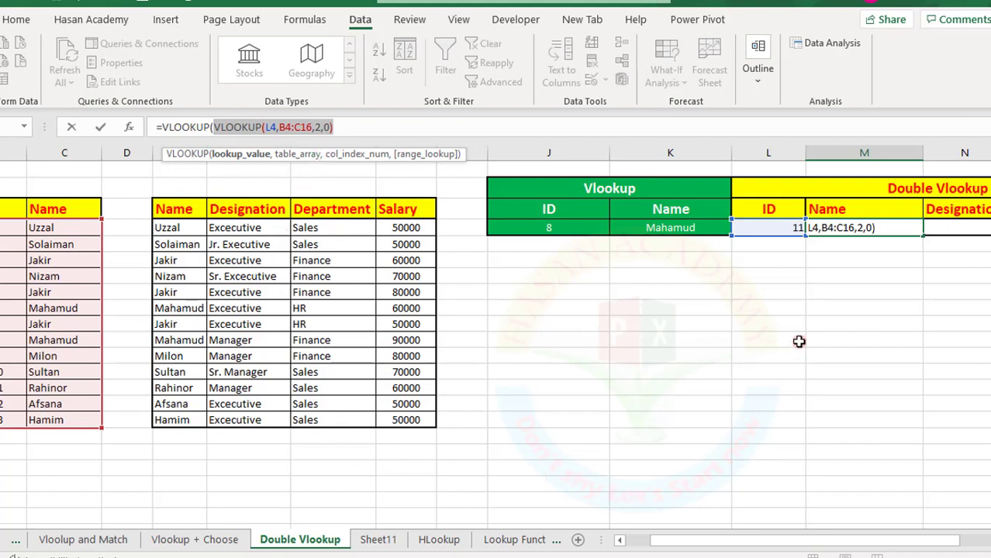
{"action": "left_click", "coordinate": [359, 128]}
{"action": "type", "text": ","}
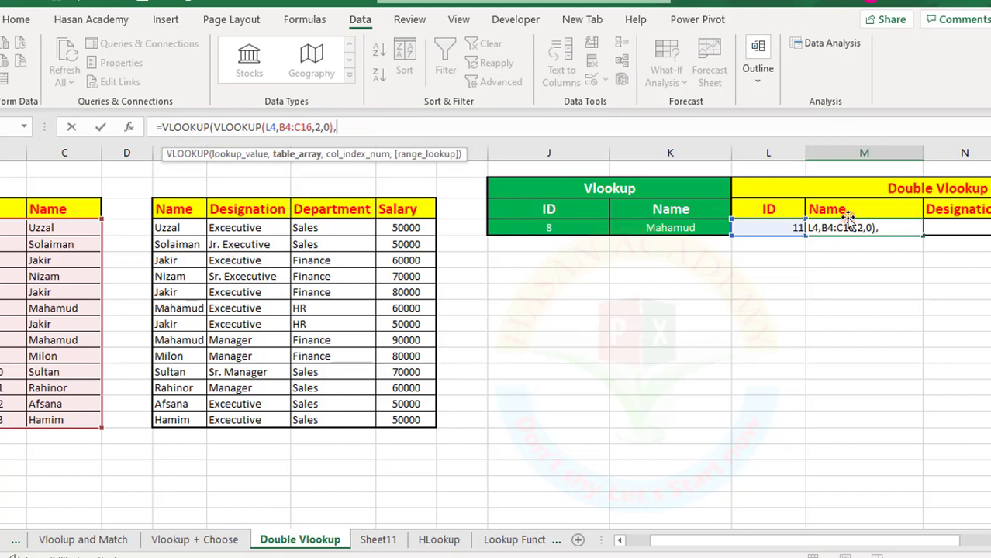
Step: Complete the outer VLOOKUP in M4 with table range E4:H16, column index 1 and exact match 0
{"action": "left_click_drag", "start_coordinate": [180, 230], "coordinate": [396, 418]}
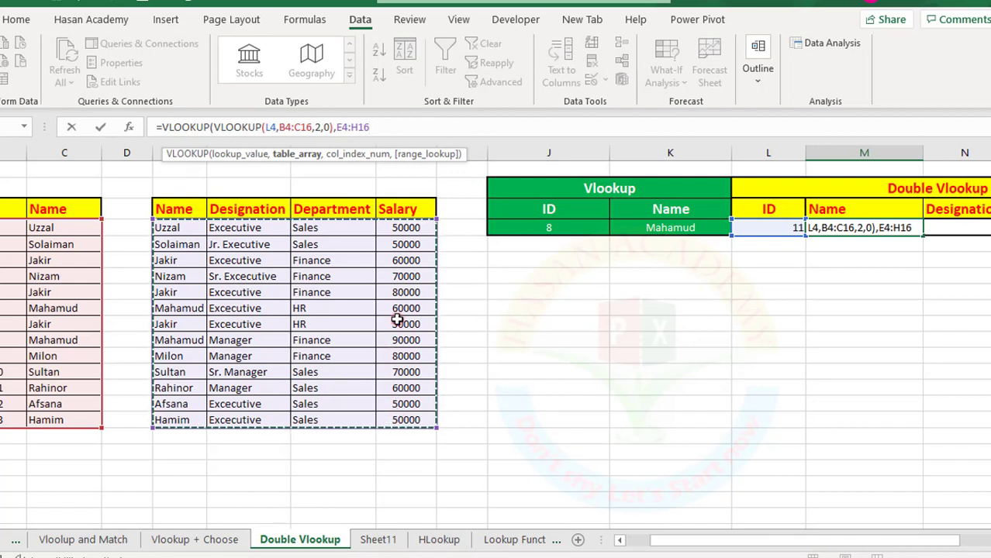
{"action": "type", "text": ",1"}
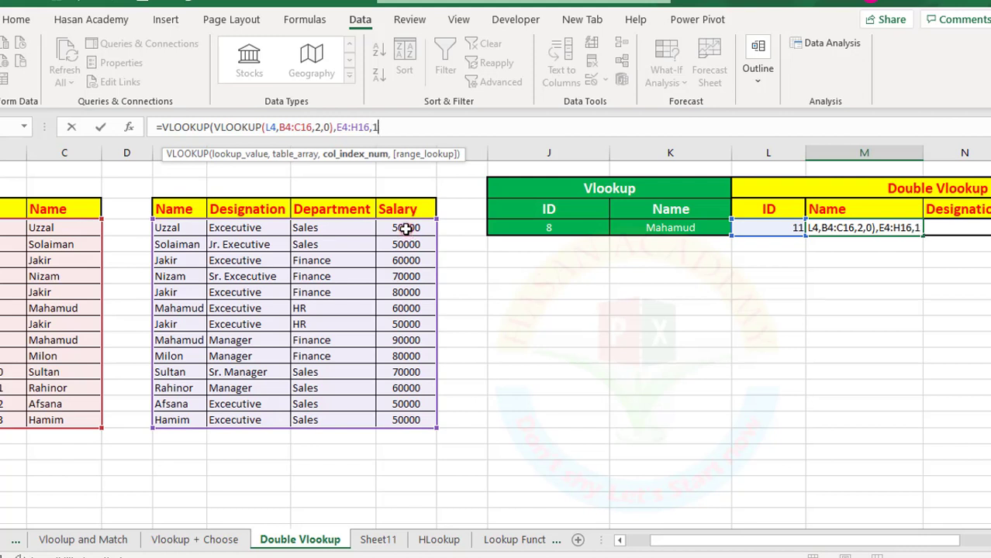
{"action": "type", "text": ","}
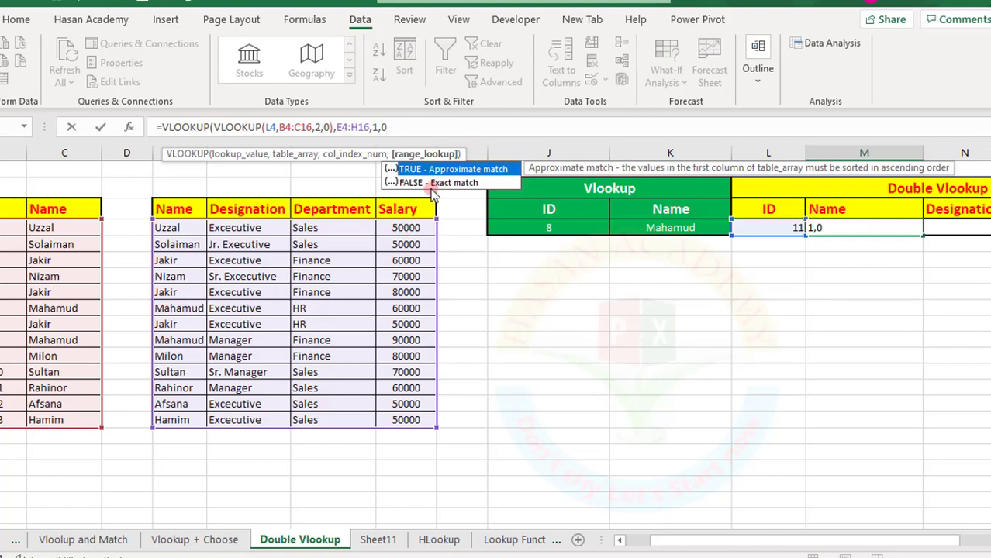
{"action": "type", "text": "0"}
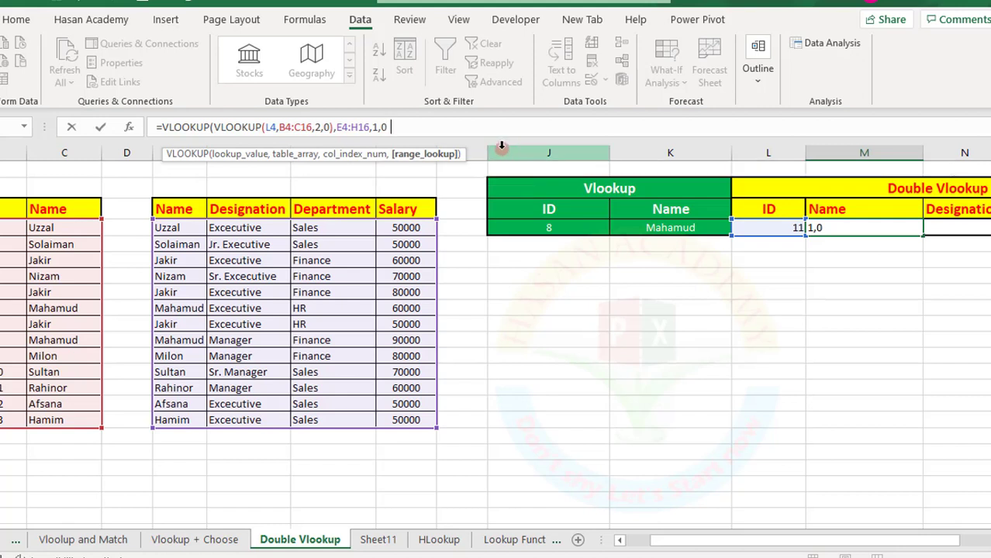
{"action": "type", "text": ")"}
{"action": "key", "text": "Return"}
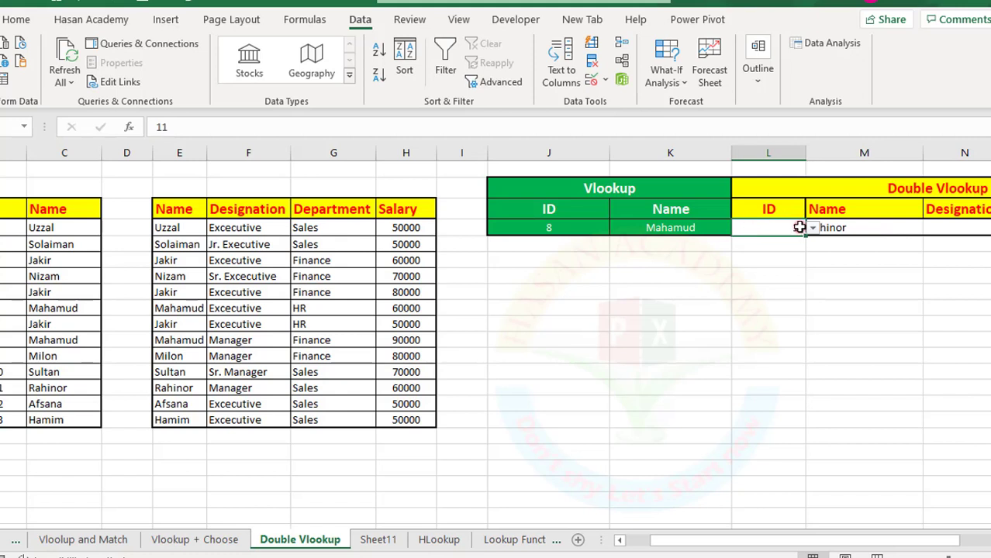
Step: Test the nested Name formula by choosing ID 13 and ID 12 from the dropdown list in cell L4
{"action": "left_click", "coordinate": [811, 228]}
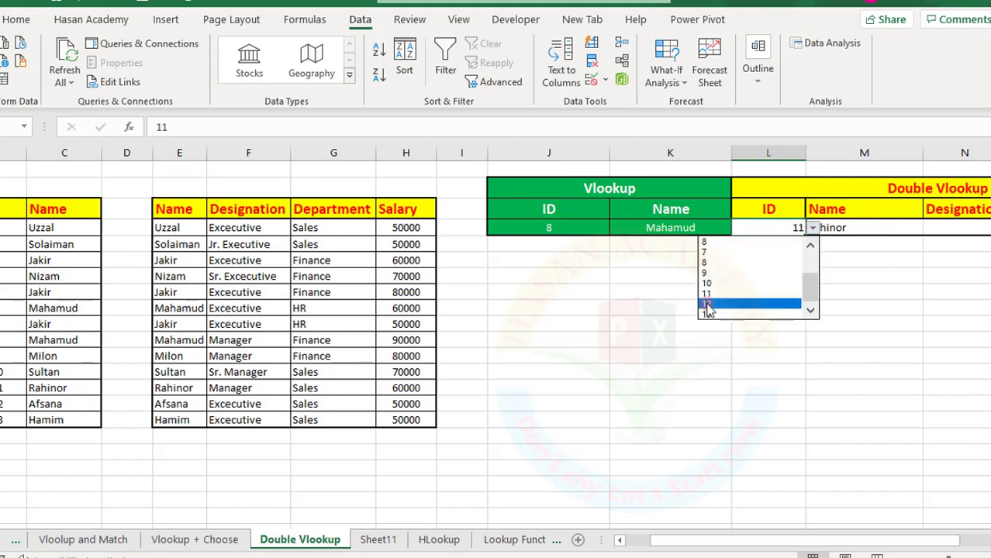
{"action": "left_click", "coordinate": [707, 312]}
{"action": "left_click", "coordinate": [796, 258]}
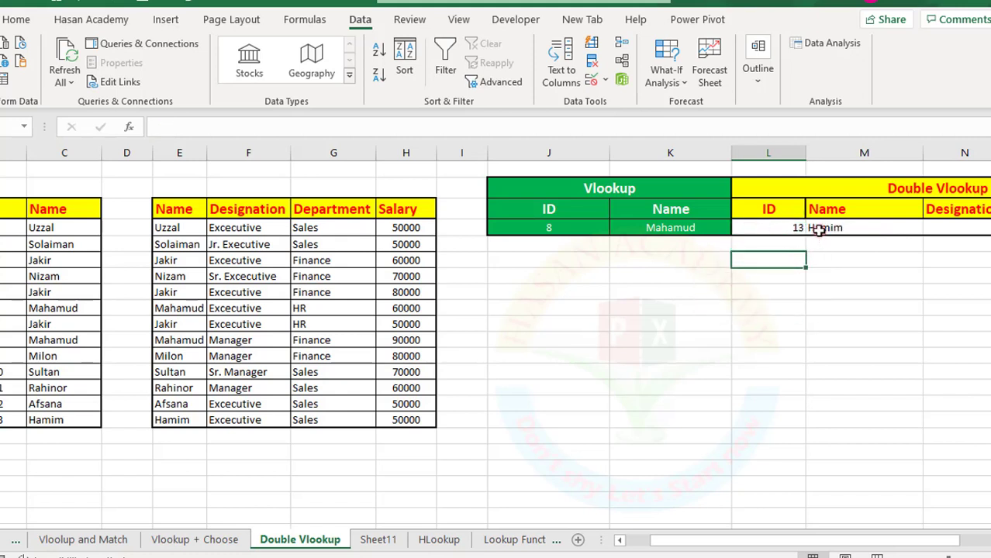
{"action": "left_click", "coordinate": [797, 227]}
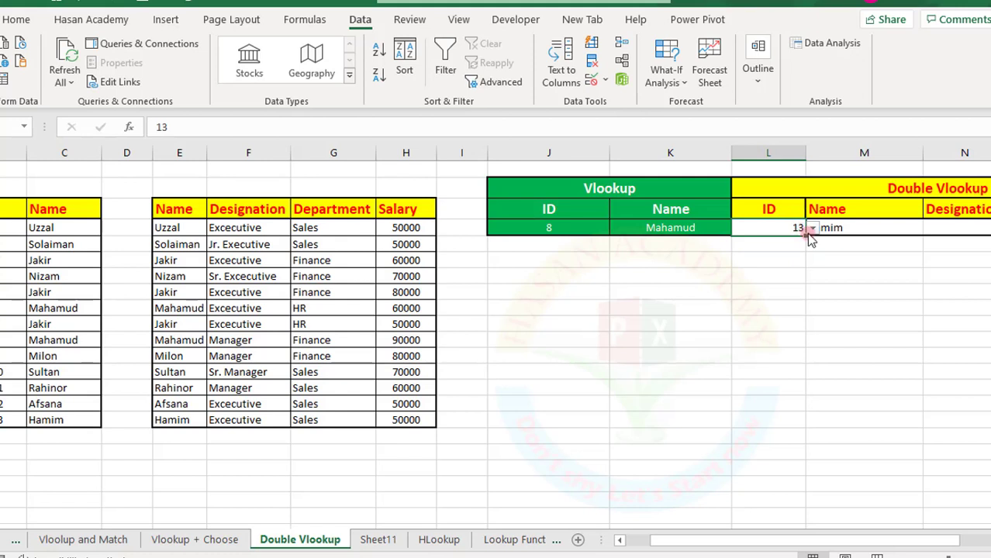
{"action": "left_click", "coordinate": [811, 228]}
{"action": "left_click", "coordinate": [756, 302]}
{"action": "left_click", "coordinate": [797, 255]}
Step: Lock the column of the ID reference in M4's inner VLOOKUP as $L4
{"action": "left_click", "coordinate": [868, 229]}
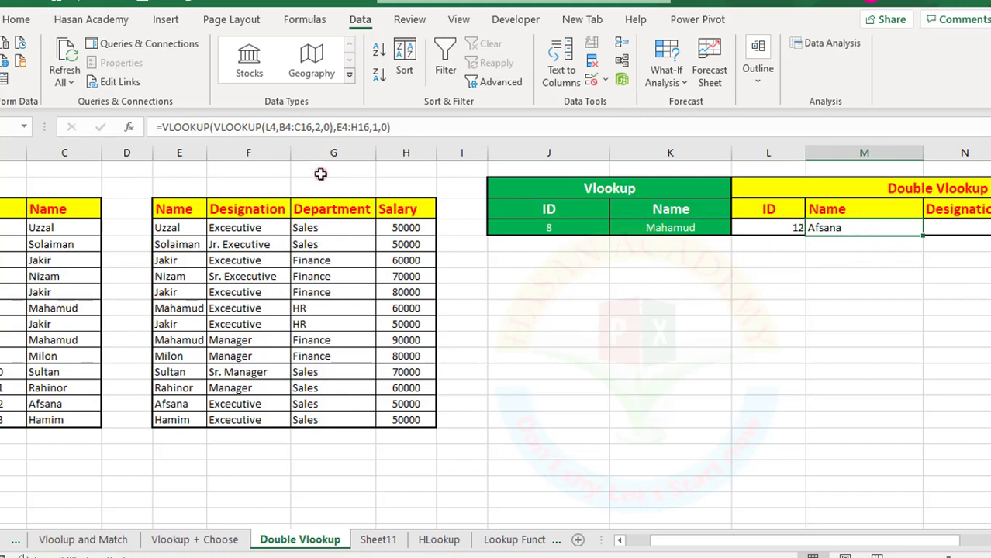
{"action": "left_click_drag", "start_coordinate": [210, 127], "coordinate": [331, 128]}
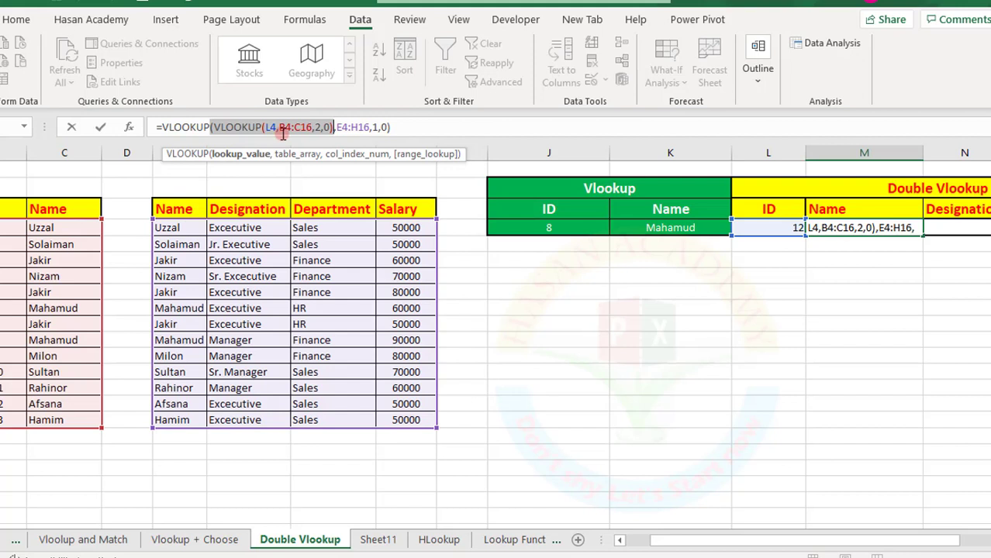
{"action": "key", "text": "Return"}
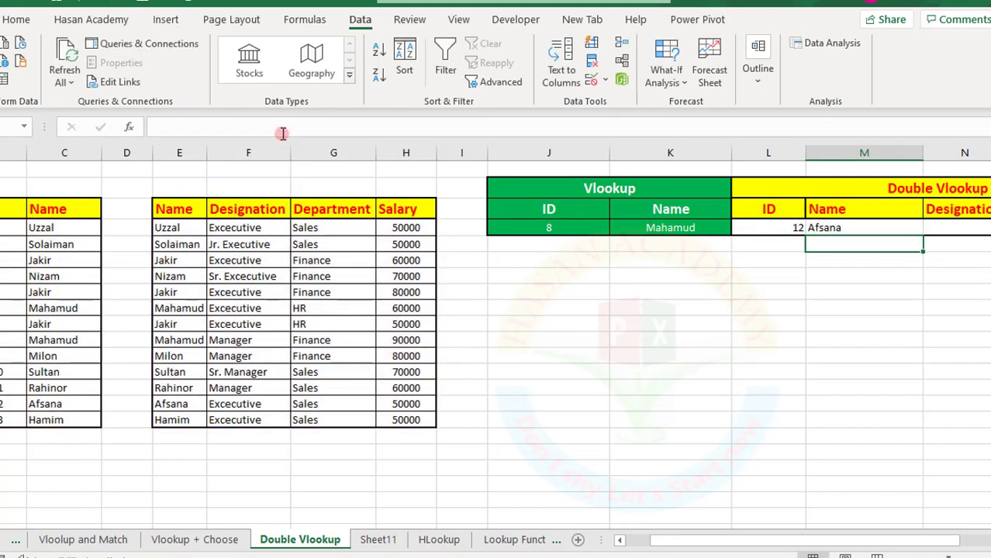
{"action": "key", "text": "Up"}
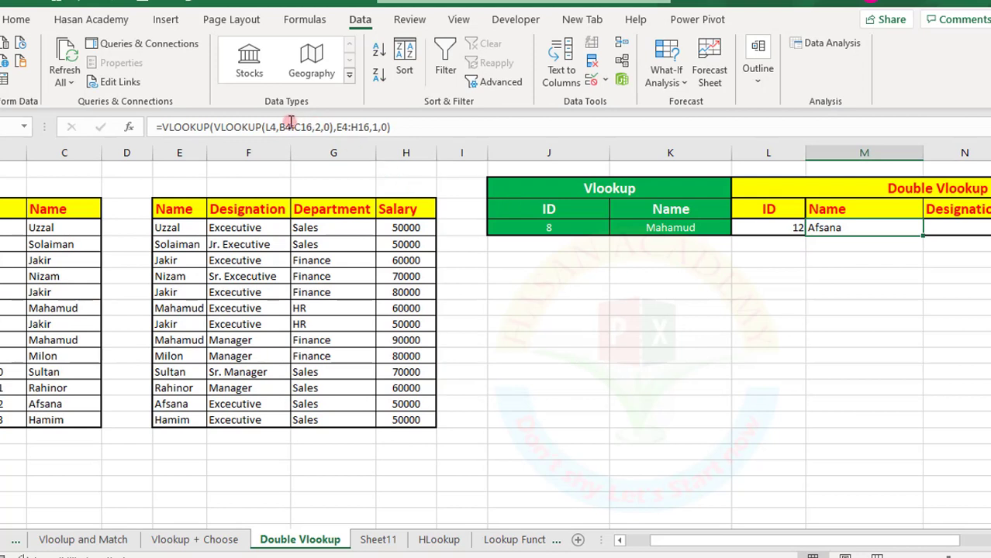
{"action": "left_click", "coordinate": [271, 128]}
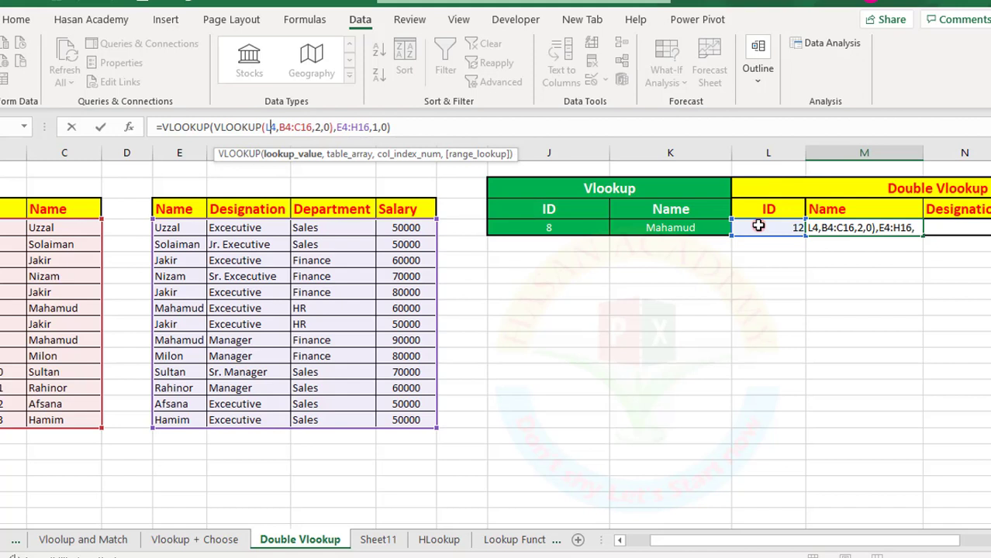
{"action": "key", "text": "F4"}
{"action": "key", "text": "F4"}
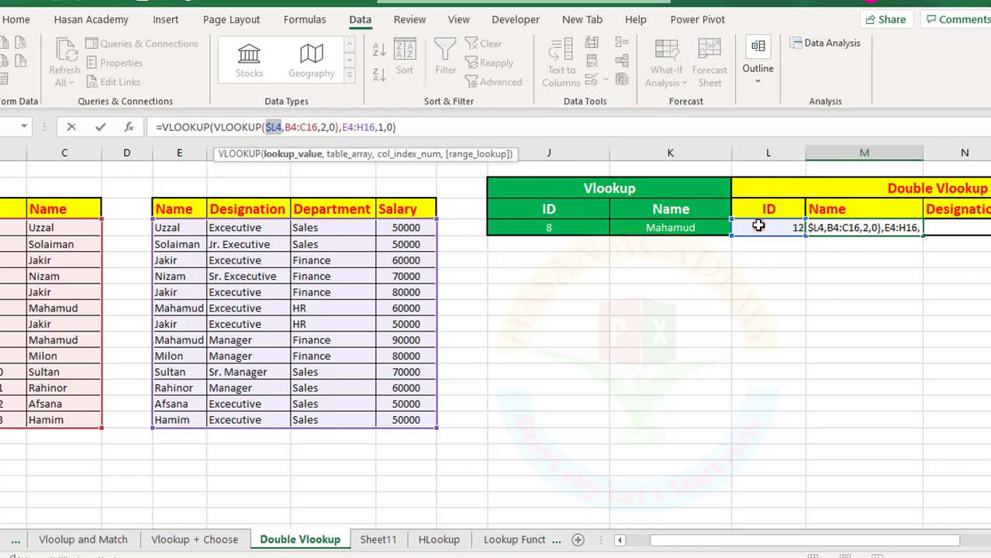
Step: Make both table ranges in M4's nested formula absolute as $B$4:$C$16 and $E$4:$H$16
{"action": "left_click", "coordinate": [289, 128]}
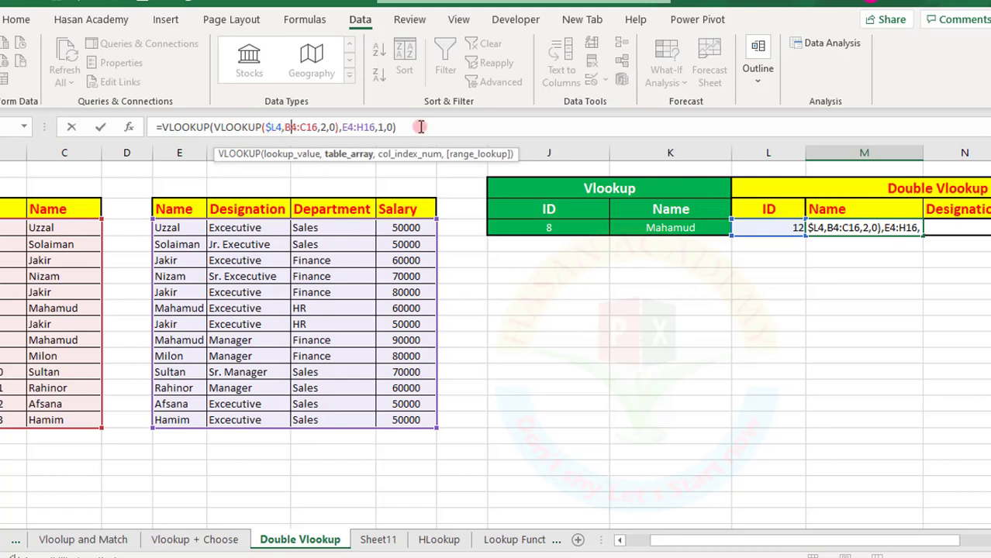
{"action": "key", "text": "F4"}
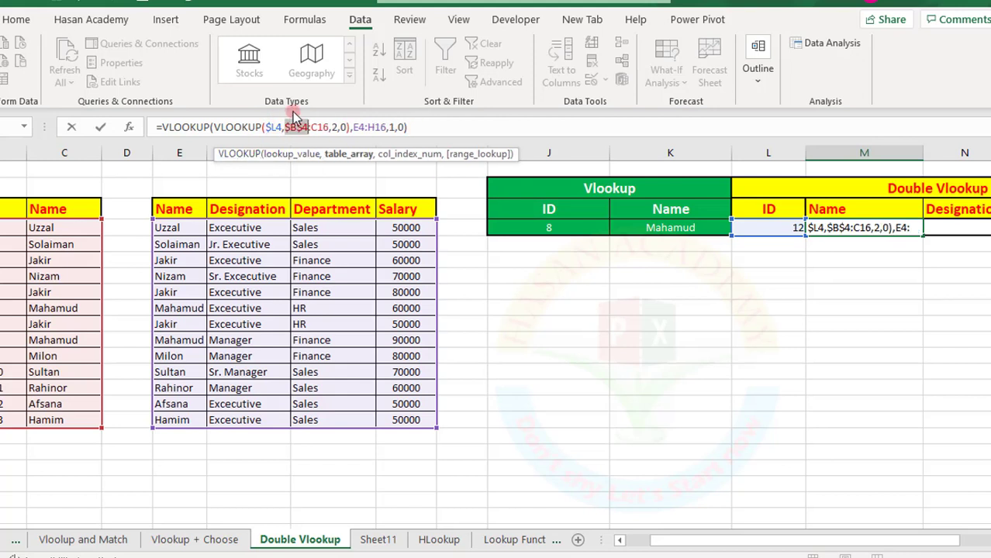
{"action": "left_click", "coordinate": [320, 126]}
{"action": "key", "text": "F4"}
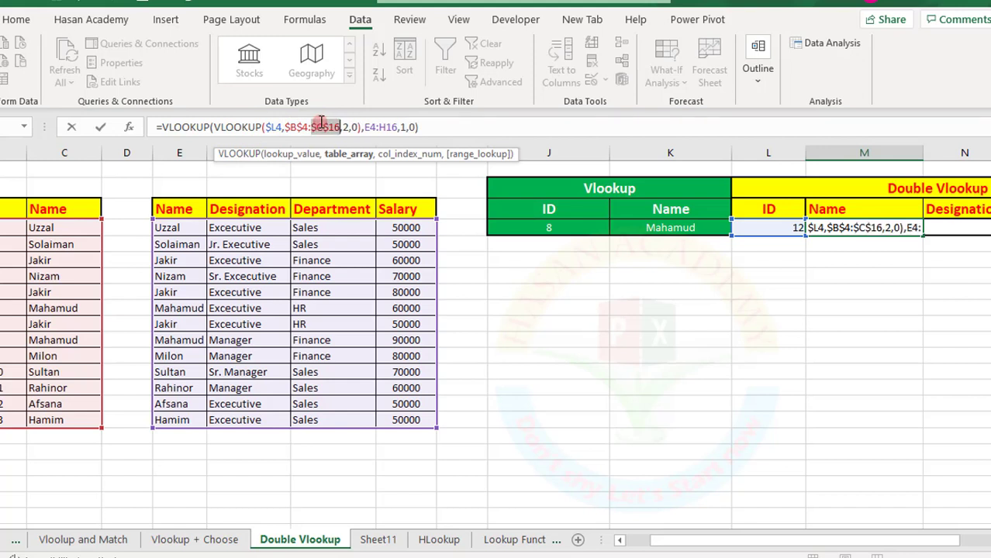
{"action": "left_click", "coordinate": [370, 125]}
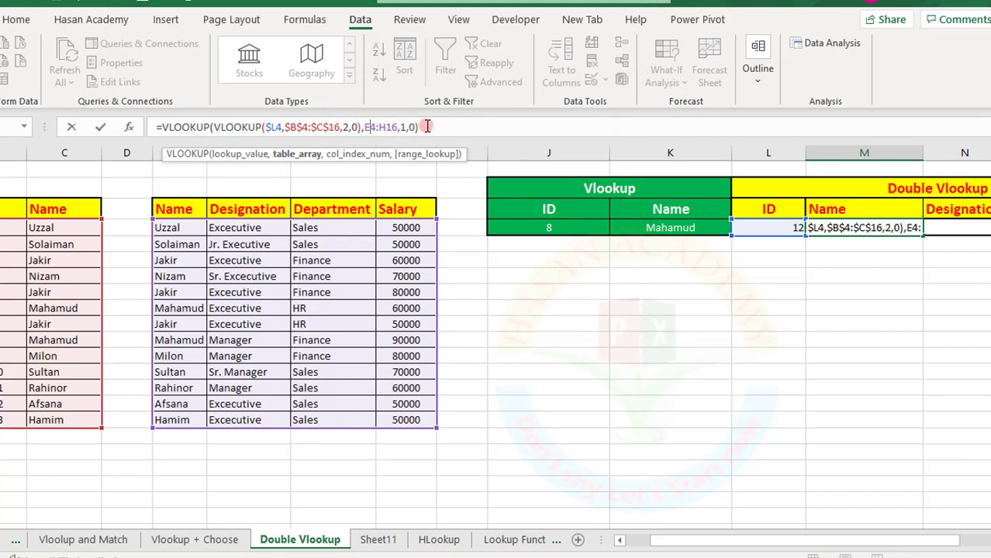
{"action": "key", "text": "F4"}
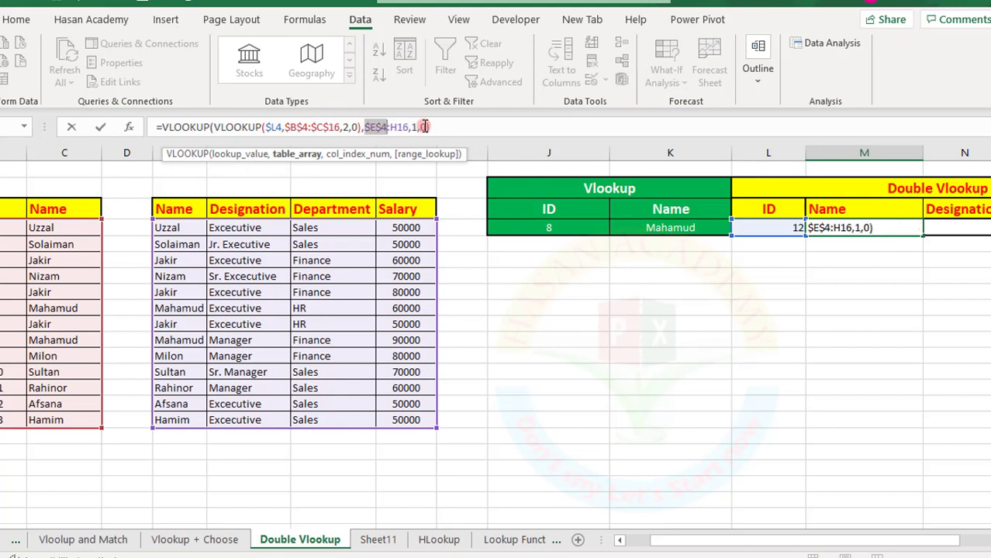
{"action": "left_click", "coordinate": [400, 126]}
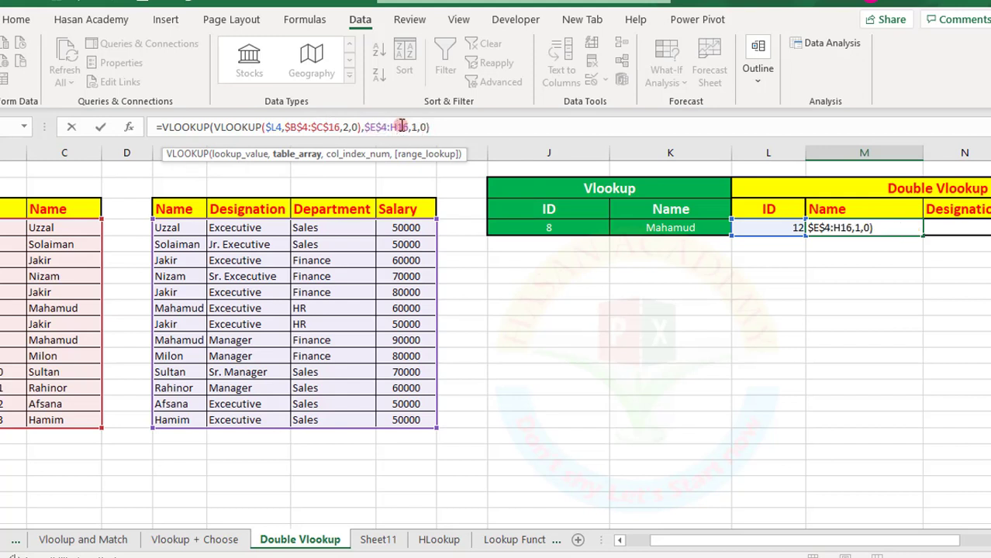
{"action": "key", "text": "F4"}
{"action": "key", "text": "Return"}
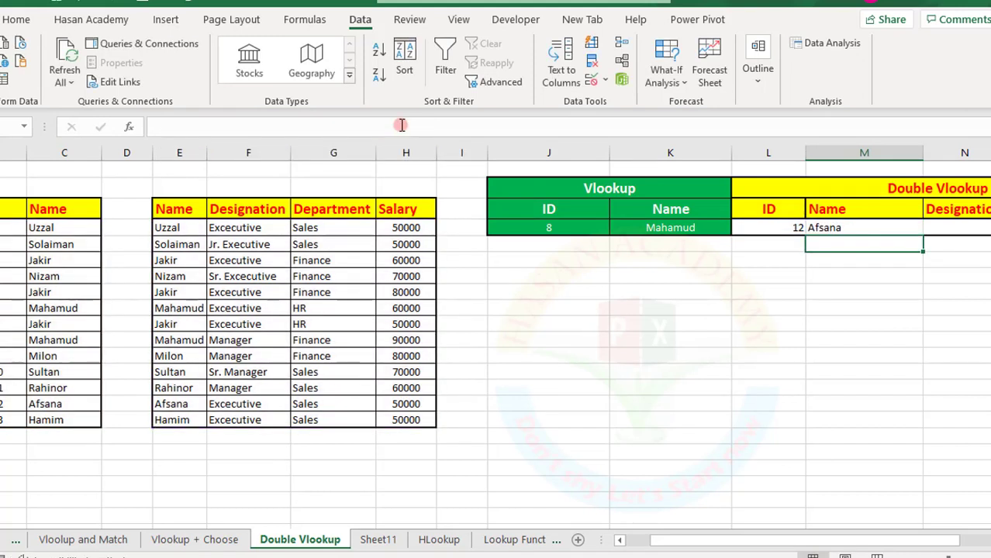
Step: Fill the nested formula from M4 across the Designation, Department and Salary cells N4:P4
{"action": "left_click", "coordinate": [876, 228]}
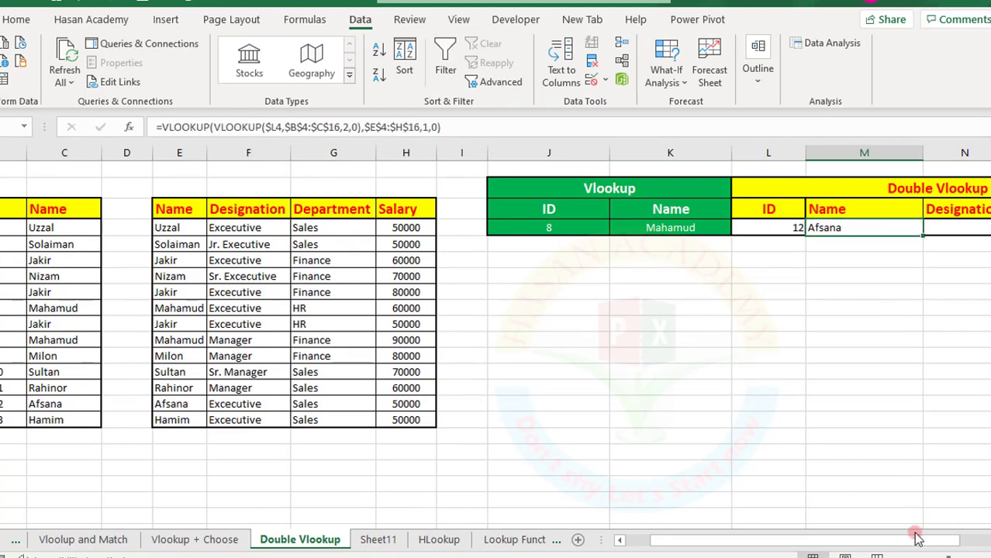
{"action": "left_click_drag", "start_coordinate": [944, 541], "coordinate": [963, 543]}
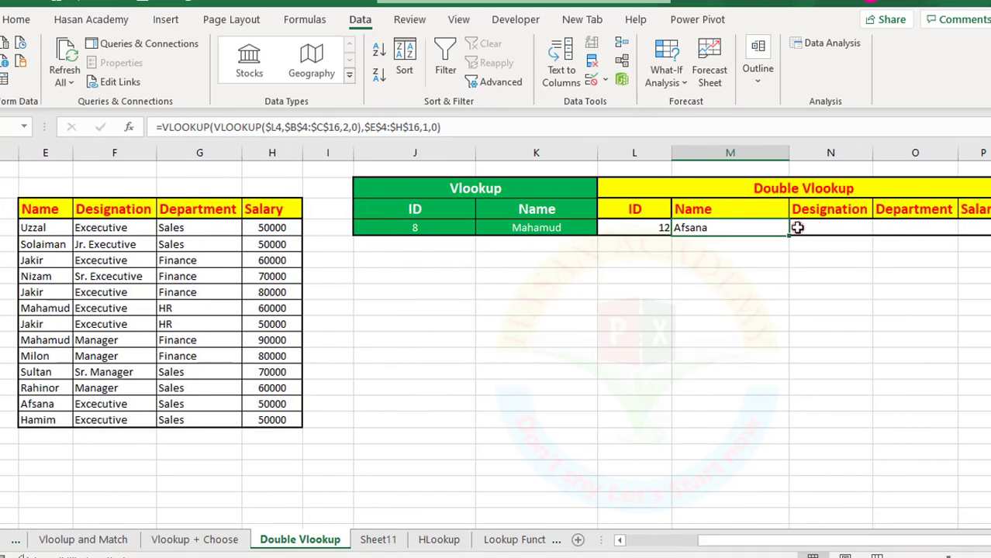
{"action": "left_click_drag", "start_coordinate": [789, 240], "coordinate": [973, 242]}
Step: Check the column index number in the copied formulas across the Double Vlookup cells M4:P4
{"action": "left_click", "coordinate": [738, 232]}
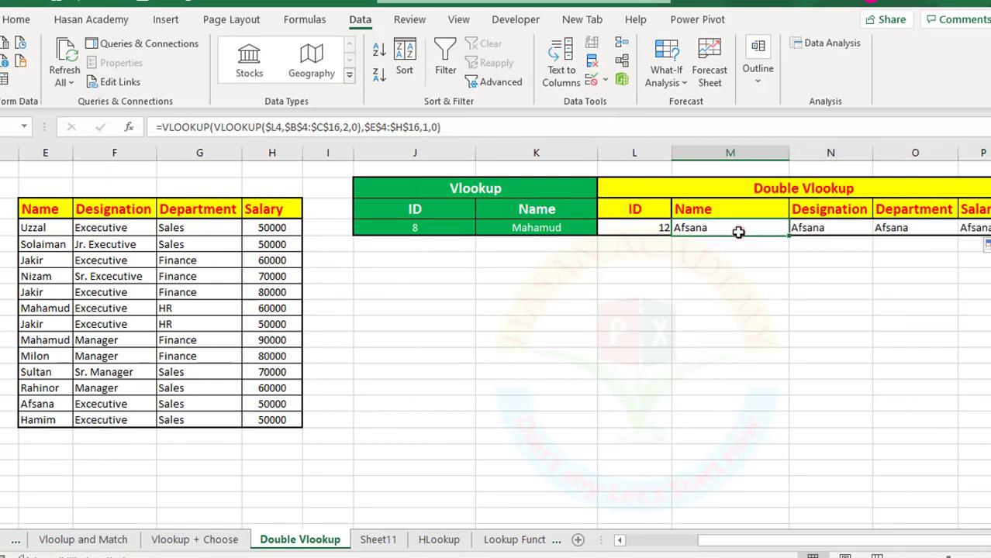
{"action": "left_click", "coordinate": [797, 226]}
{"action": "left_click", "coordinate": [432, 129]}
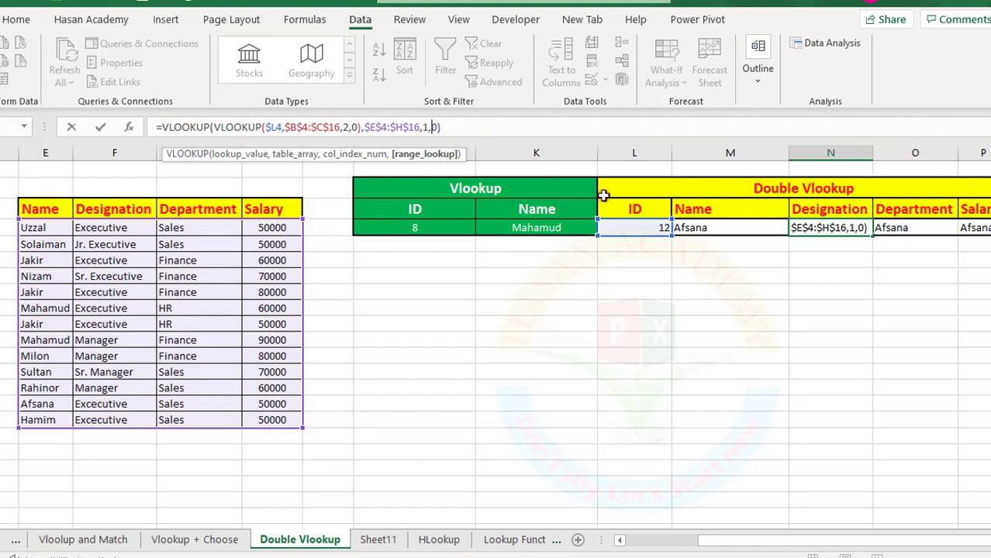
{"action": "key", "text": "Return"}
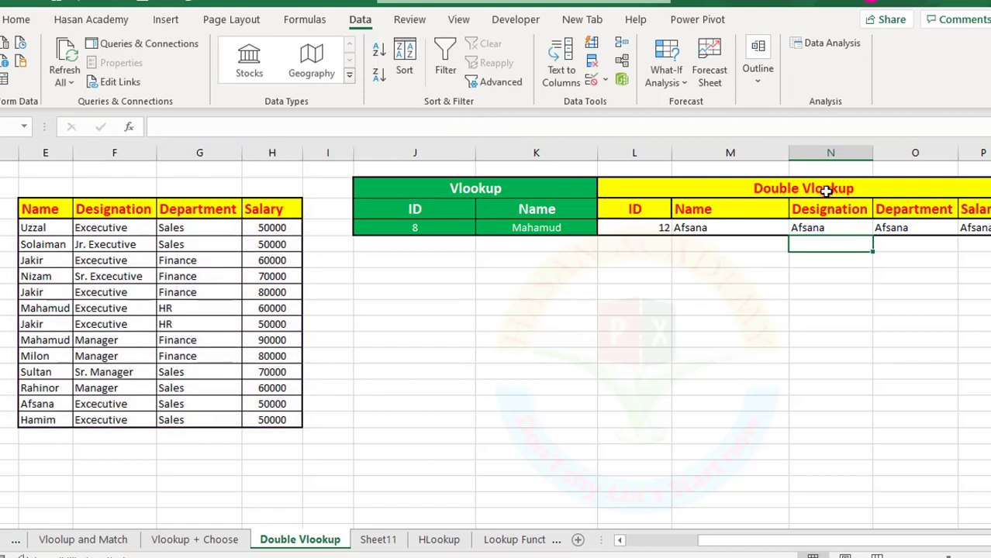
{"action": "left_click", "coordinate": [901, 226]}
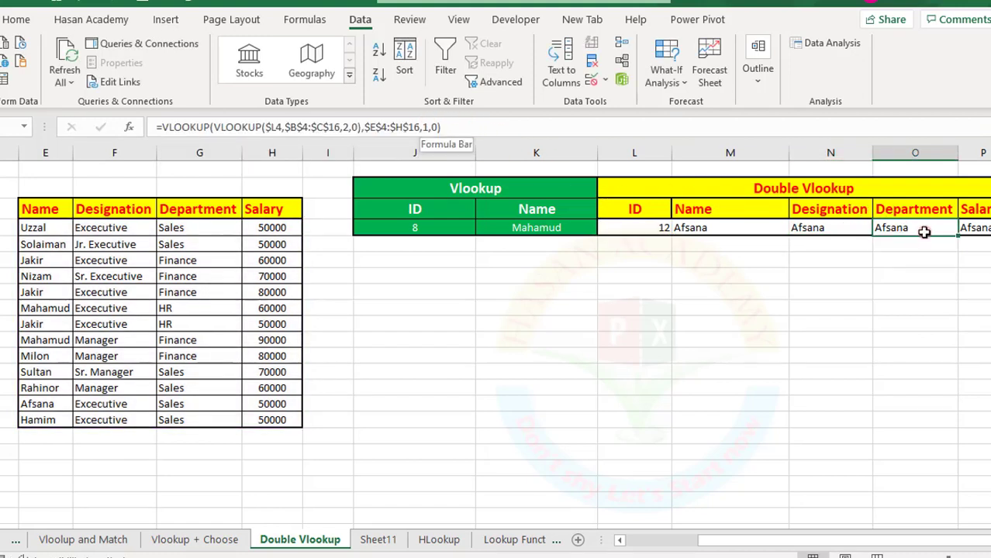
{"action": "left_click", "coordinate": [975, 231]}
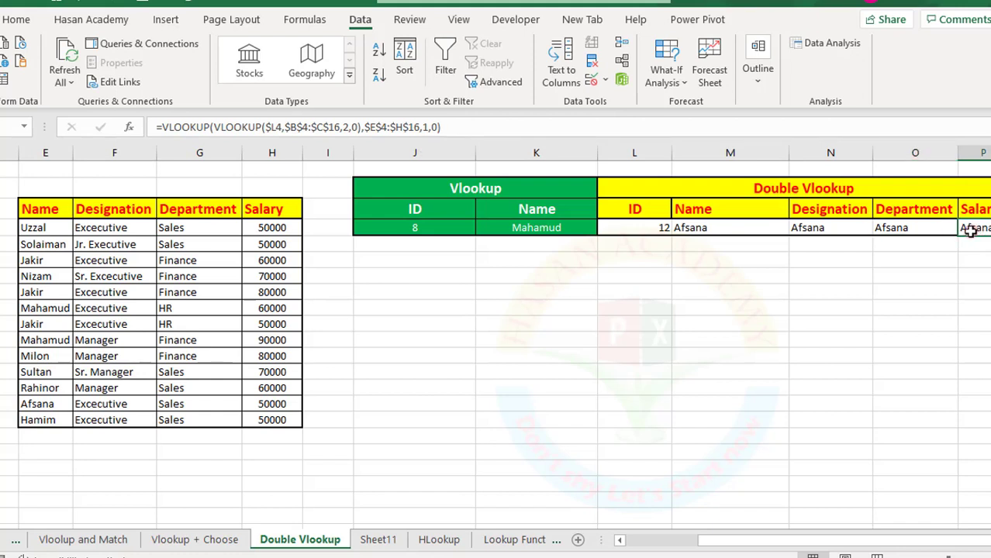
Step: Set the outer VLOOKUP's column index number to 2 in the Designation cell N4
{"action": "left_click", "coordinate": [810, 228]}
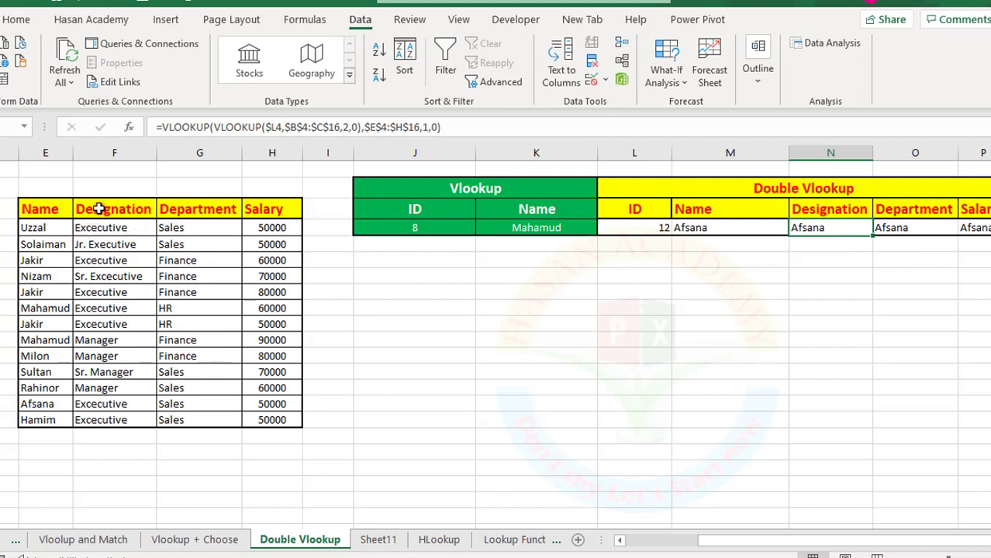
{"action": "left_click", "coordinate": [429, 126]}
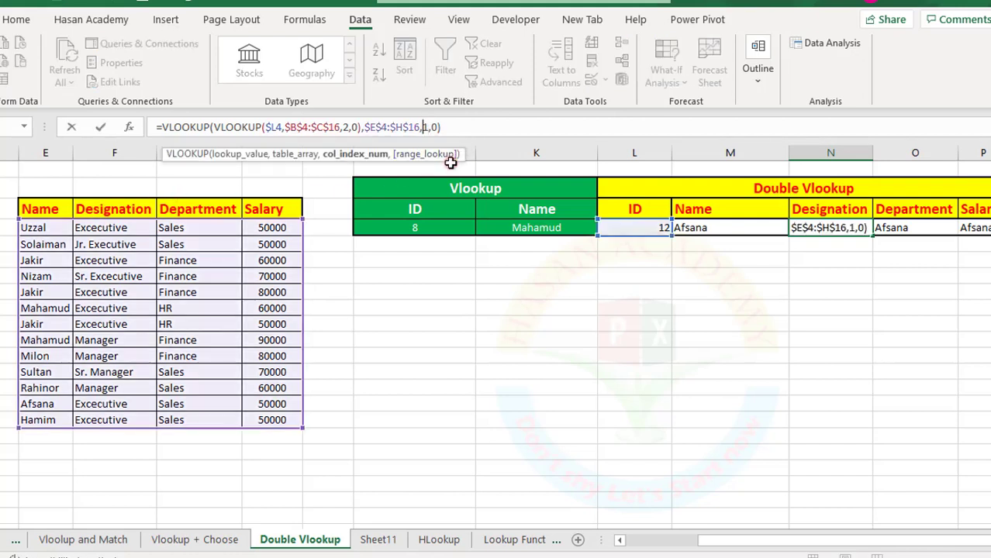
{"action": "key", "text": "BackSpace"}
{"action": "type", "text": "2"}
{"action": "key", "text": "Return"}
Step: Set the outer VLOOKUP's column index number to 3 in the Department cell O4
{"action": "key", "text": "Up"}
{"action": "key", "text": "Right"}
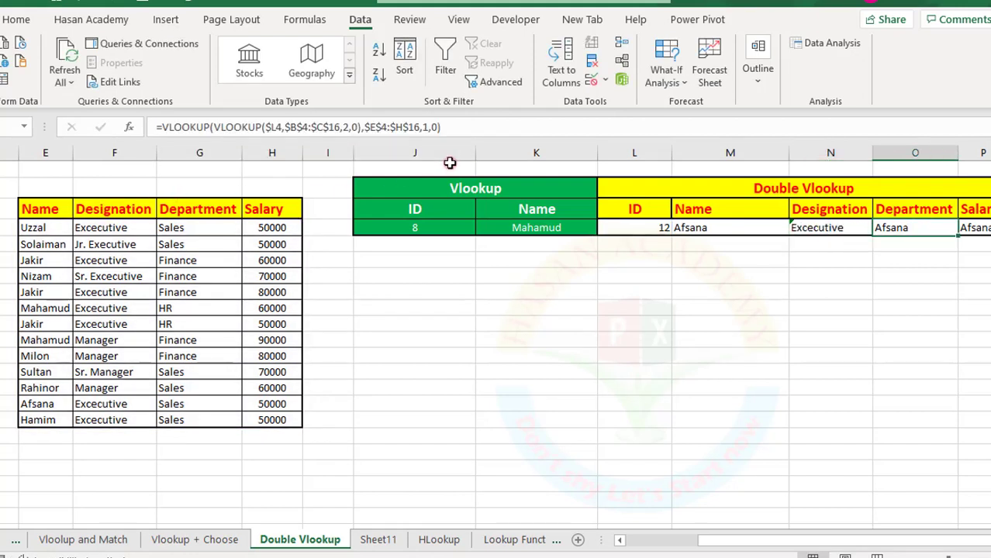
{"action": "left_click", "coordinate": [429, 126]}
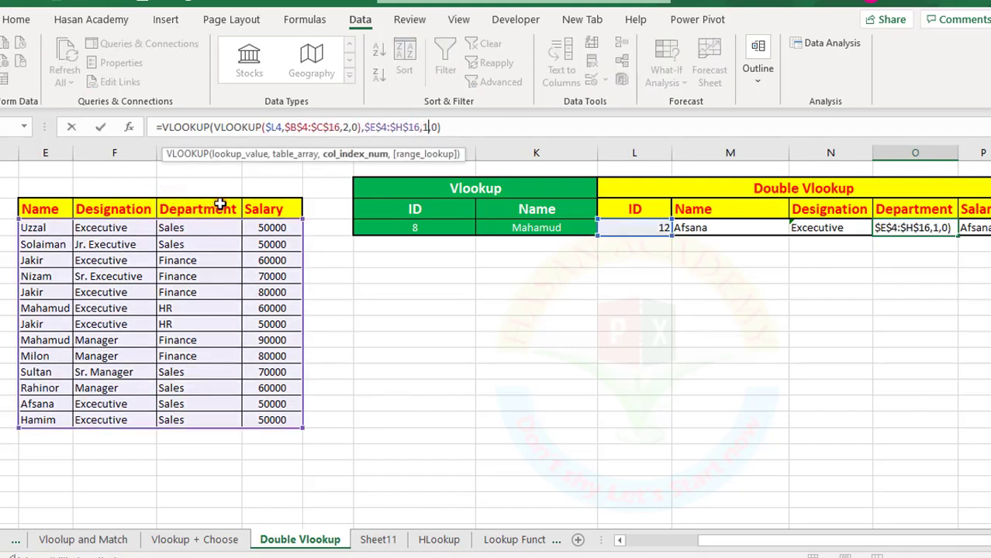
{"action": "key", "text": "BackSpace"}
{"action": "type", "text": "3"}
{"action": "key", "text": "Return"}
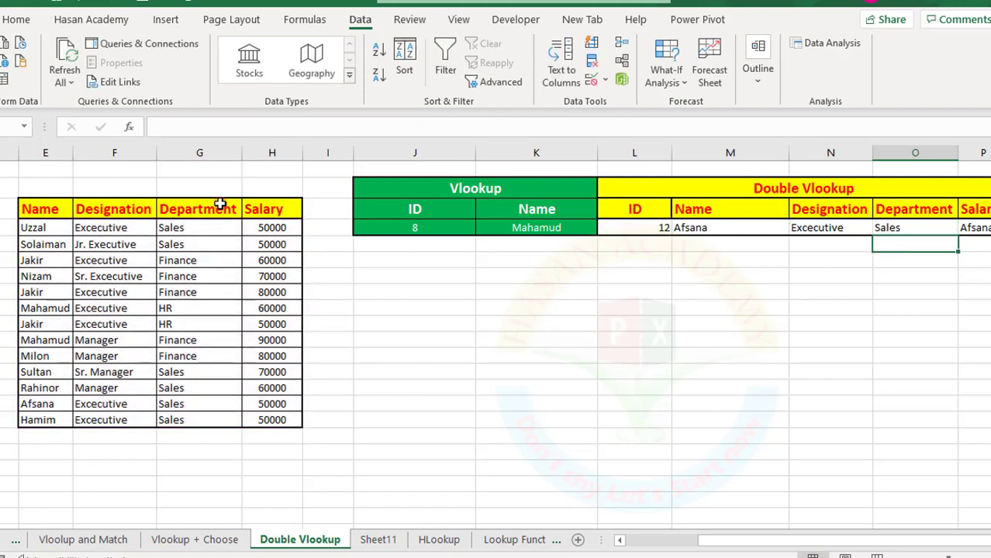
Step: Set the outer VLOOKUP's column index number to 4 in the Salary cell P4
{"action": "key", "text": "Up"}
{"action": "key", "text": "Right"}
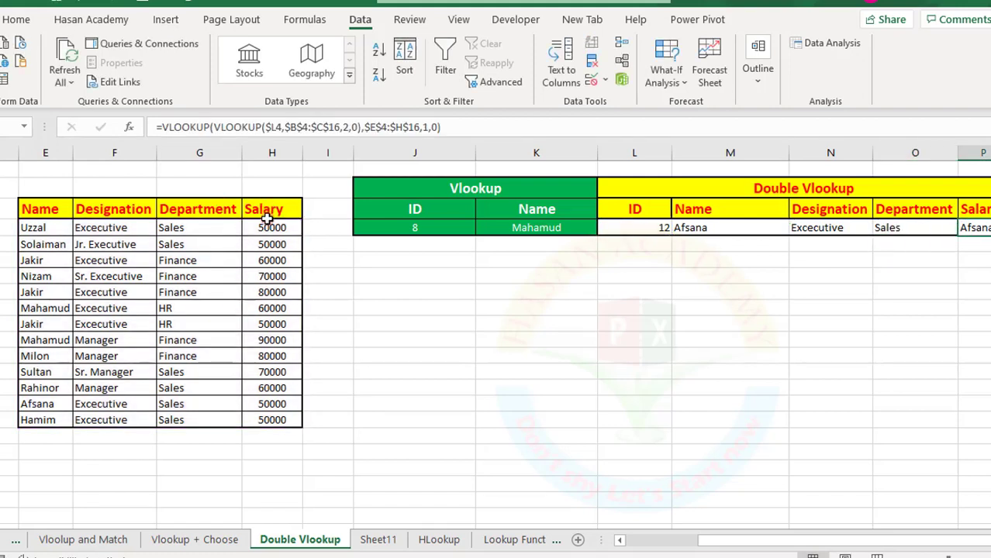
{"action": "left_click", "coordinate": [431, 126]}
{"action": "key", "text": "BackSpace"}
{"action": "type", "text": "4"}
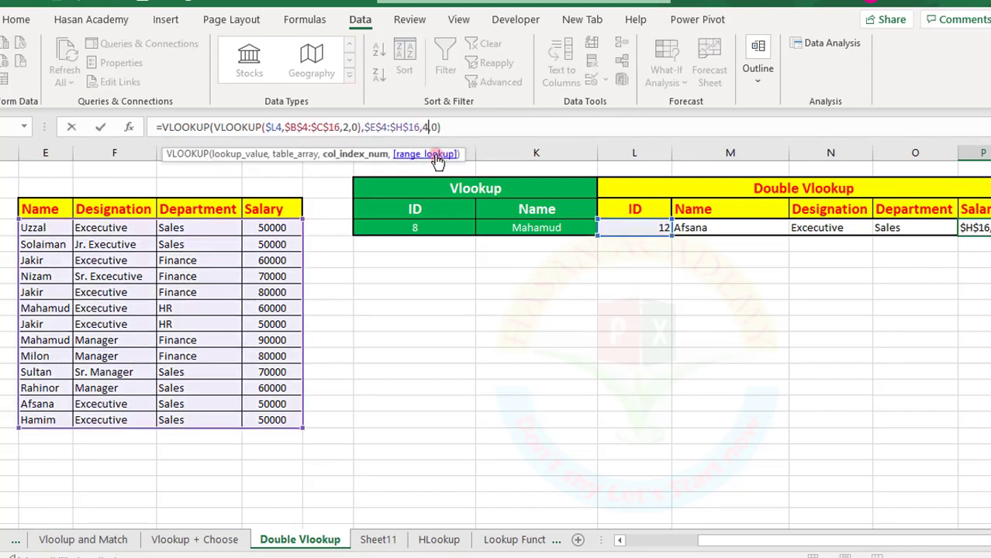
{"action": "key", "text": "Return"}
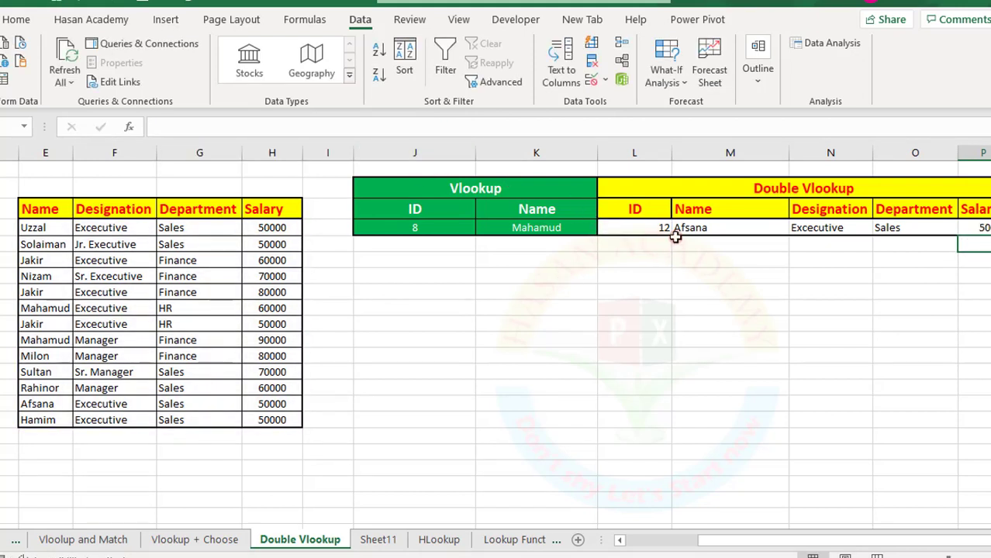
Step: Choose ID 9 in L4 and check the name, designation, department and salary formulas in M4:P4
{"action": "left_click", "coordinate": [734, 227]}
{"action": "left_click", "coordinate": [789, 231]}
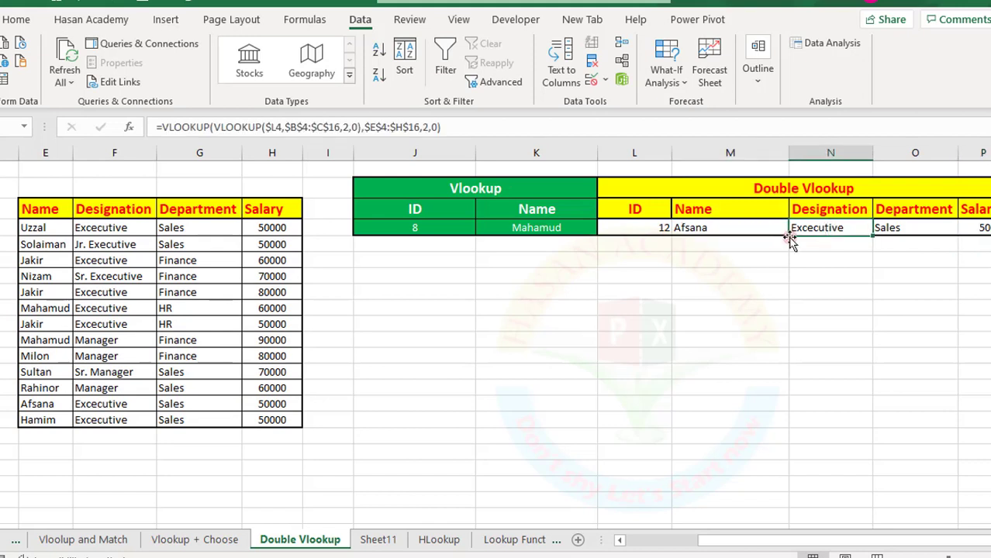
{"action": "left_click", "coordinate": [647, 226]}
{"action": "left_click", "coordinate": [679, 227]}
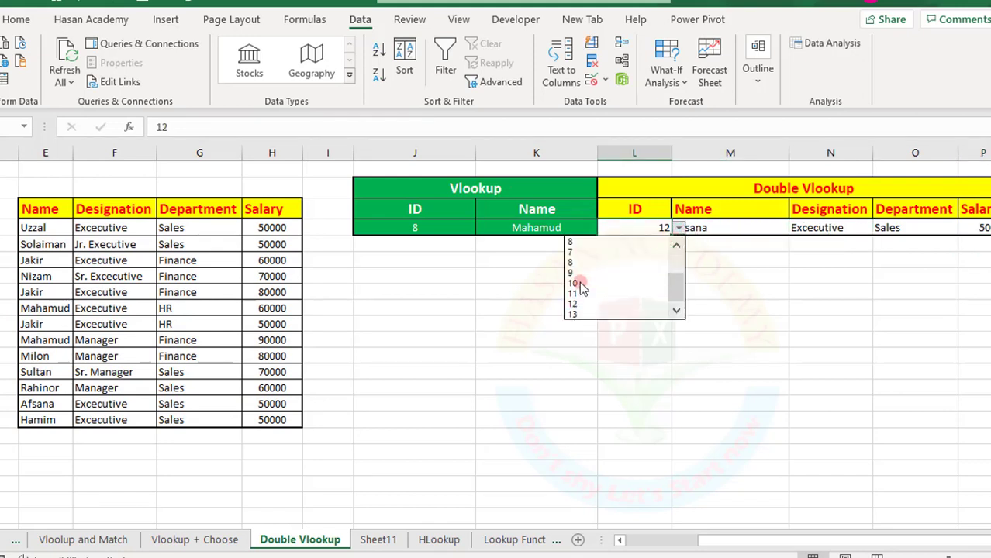
{"action": "left_click", "coordinate": [620, 273]}
{"action": "left_click", "coordinate": [697, 273]}
{"action": "left_click", "coordinate": [699, 230]}
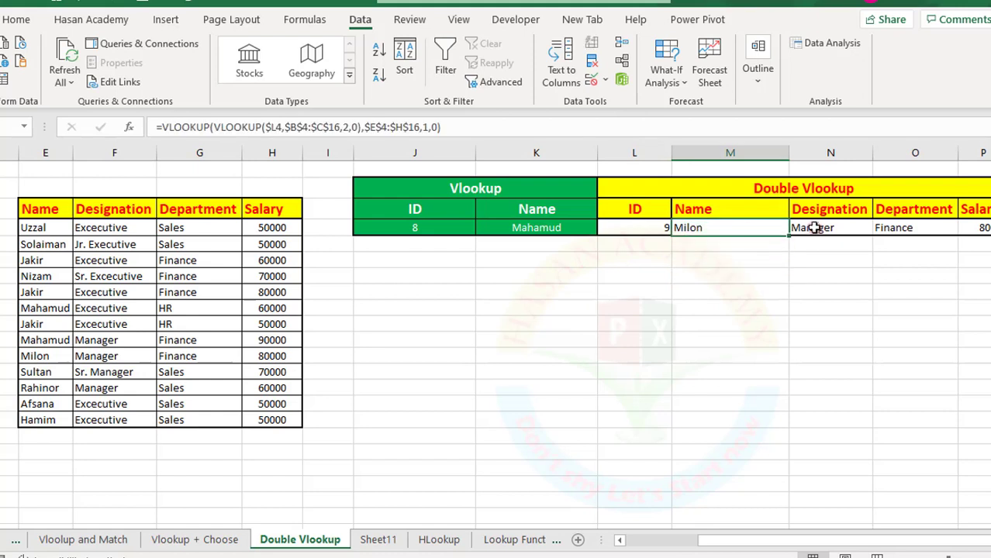
{"action": "left_click", "coordinate": [816, 228]}
{"action": "left_click", "coordinate": [904, 229]}
{"action": "left_click", "coordinate": [975, 228]}
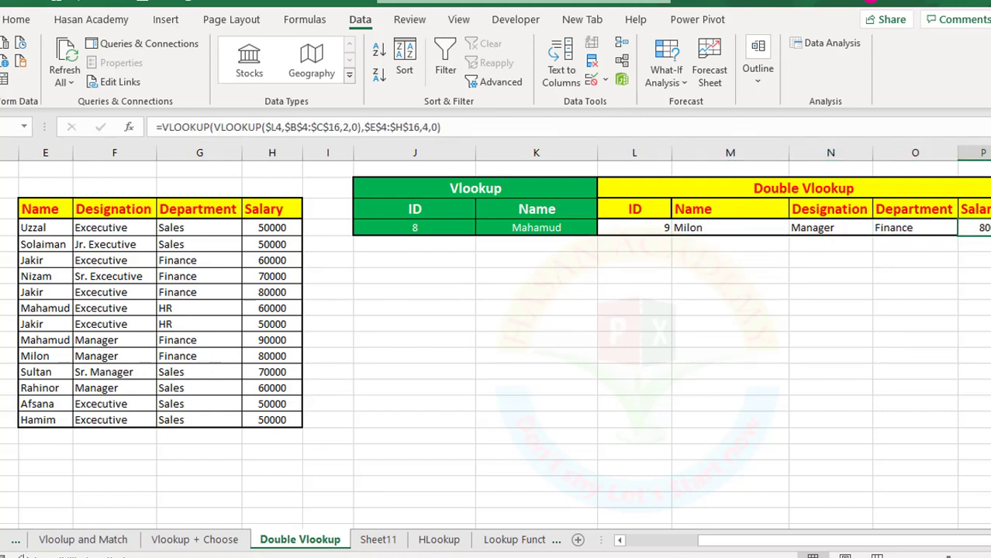
Step: Look at the employee table on Sheet11 and return to the Double Vlookup block
{"action": "scroll", "coordinate": [698, 512], "scroll_direction": "left", "scroll_amount": 3}
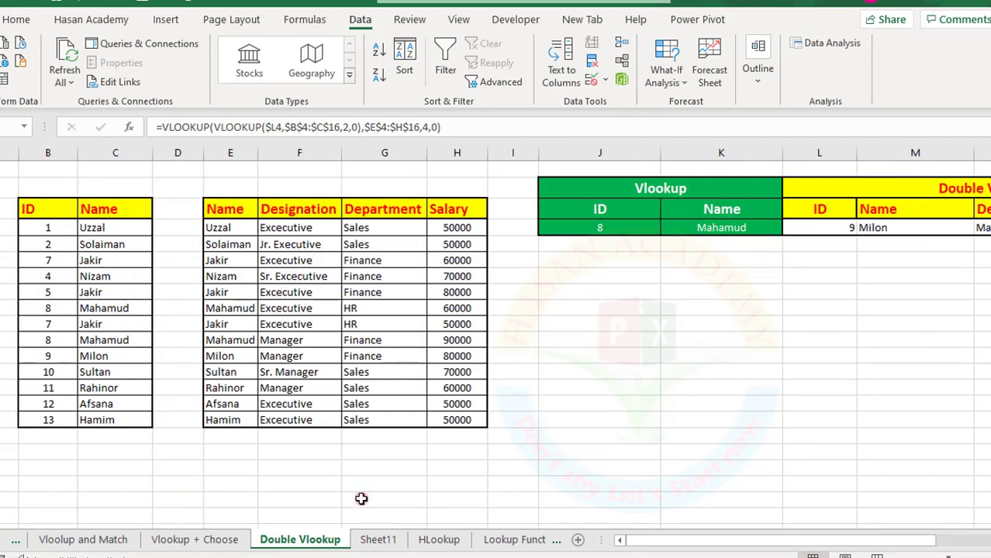
{"action": "left_click", "coordinate": [377, 540]}
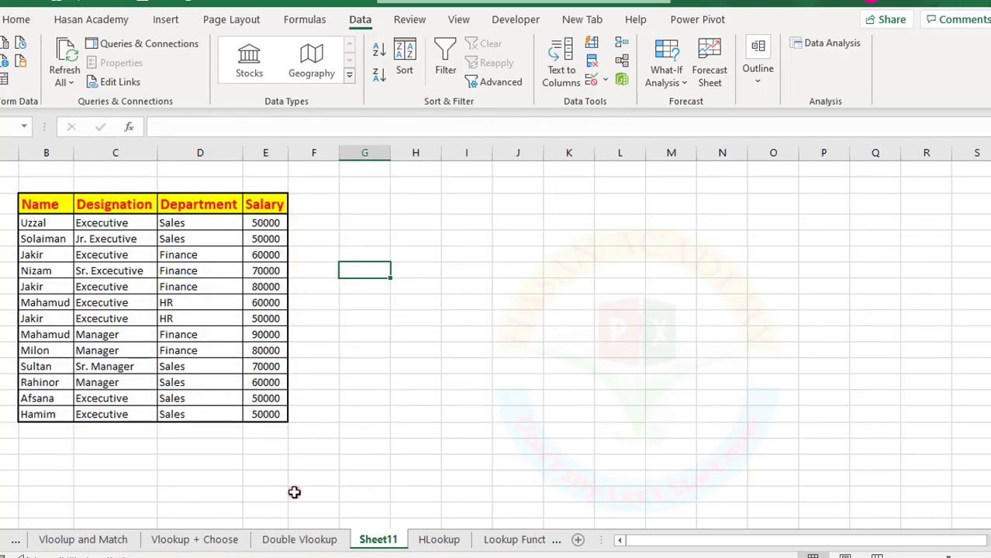
{"action": "left_click", "coordinate": [296, 541]}
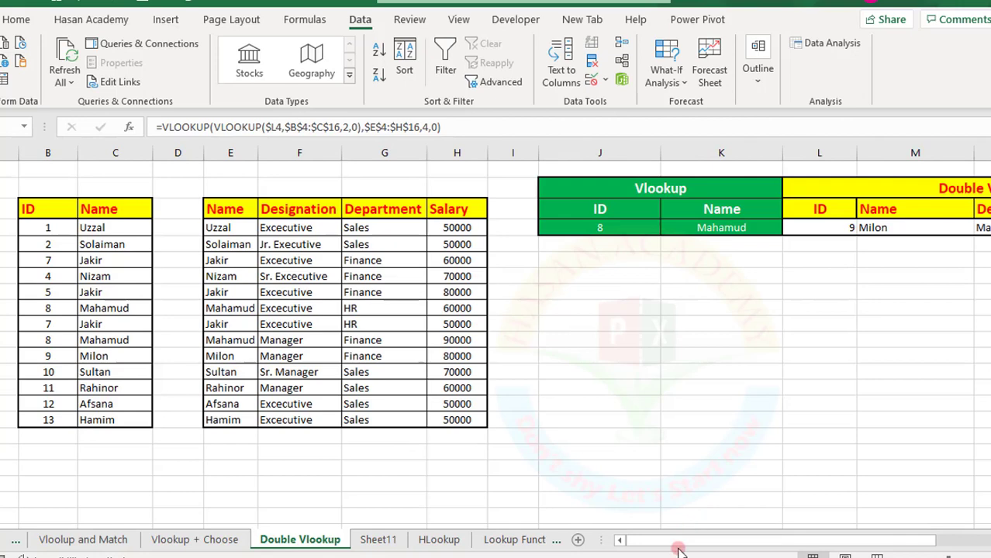
{"action": "left_click_drag", "start_coordinate": [679, 539], "coordinate": [727, 539]}
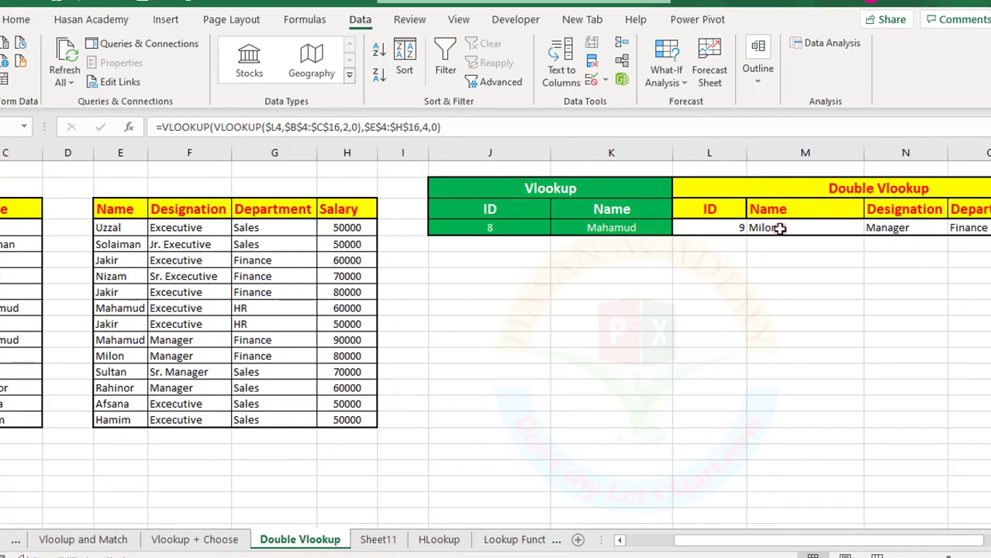
Step: Remove the outer VLOOKUP's table range, column index and match type from the formula in M4
{"action": "left_click", "coordinate": [771, 228]}
{"action": "left_click", "coordinate": [443, 128]}
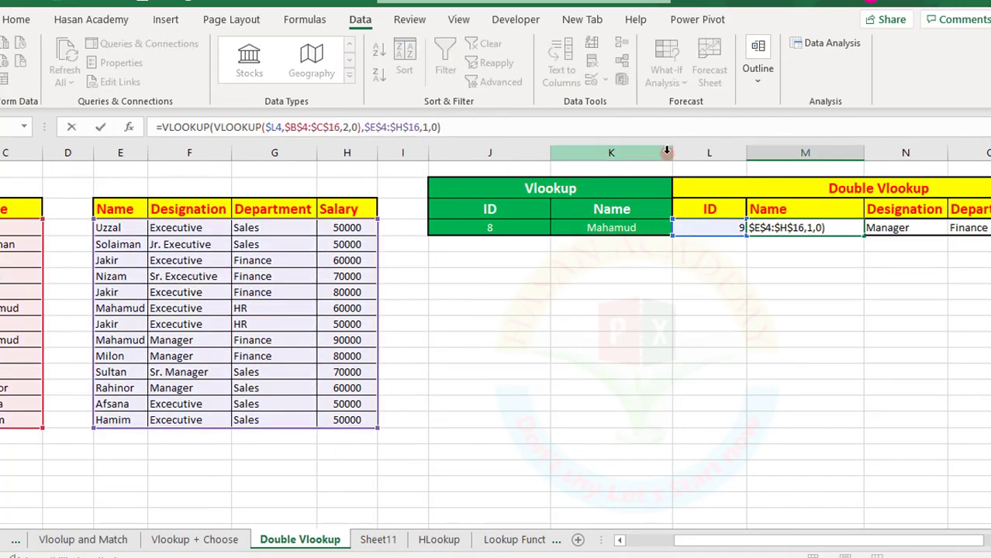
{"action": "key", "text": "BackSpace"}
{"action": "key", "text": "BackSpace"}
{"action": "key", "text": "BackSpace"}
{"action": "key", "text": "BackSpace"}
{"action": "key", "text": "BackSpace"}
{"action": "key", "text": "BackSpace"}
{"action": "key", "text": "BackSpace"}
{"action": "key", "text": "BackSpace"}
{"action": "key", "text": "BackSpace"}
{"action": "key", "text": "BackSpace"}
{"action": "key", "text": "BackSpace"}
{"action": "key", "text": "BackSpace"}
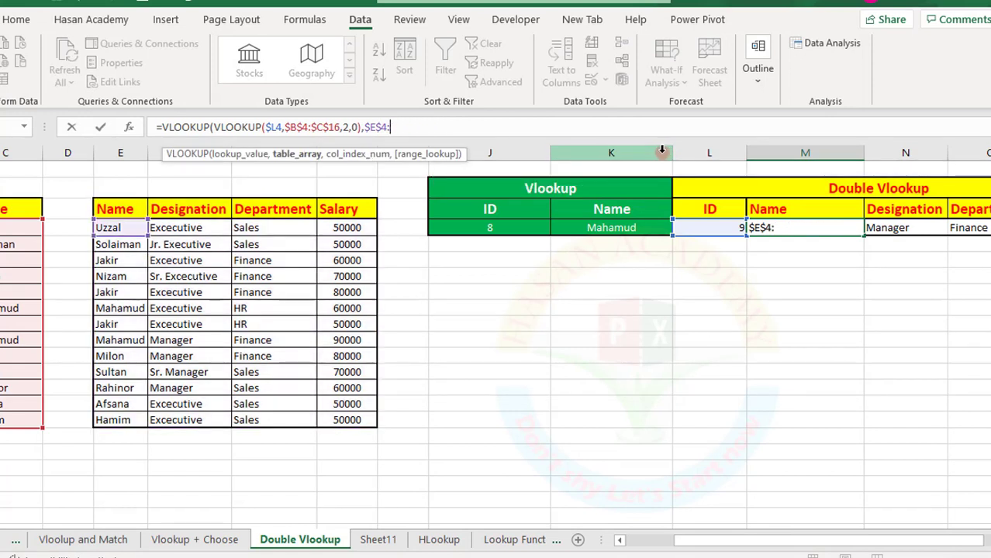
{"action": "key", "text": "BackSpace"}
{"action": "key", "text": "BackSpace"}
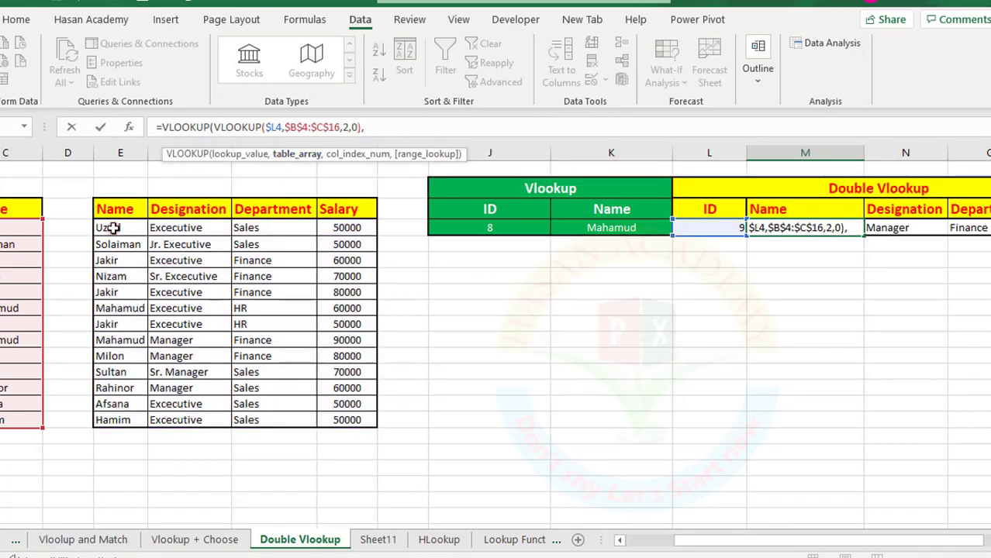
Step: Complete M4's outer VLOOKUP with table range Sheet11!B4:E16, column index 1 and exact match 0
{"action": "left_click", "coordinate": [371, 539]}
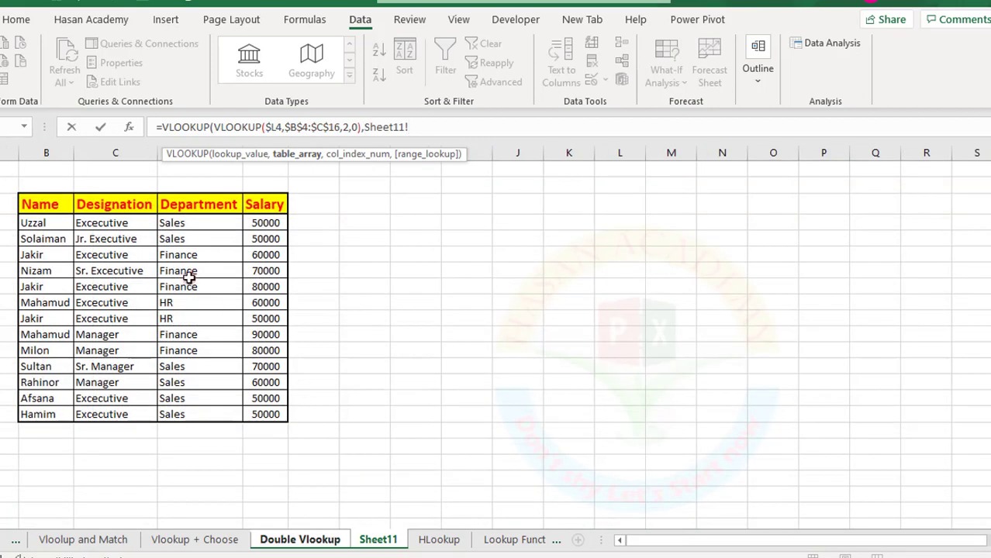
{"action": "left_click_drag", "start_coordinate": [45, 222], "coordinate": [259, 408]}
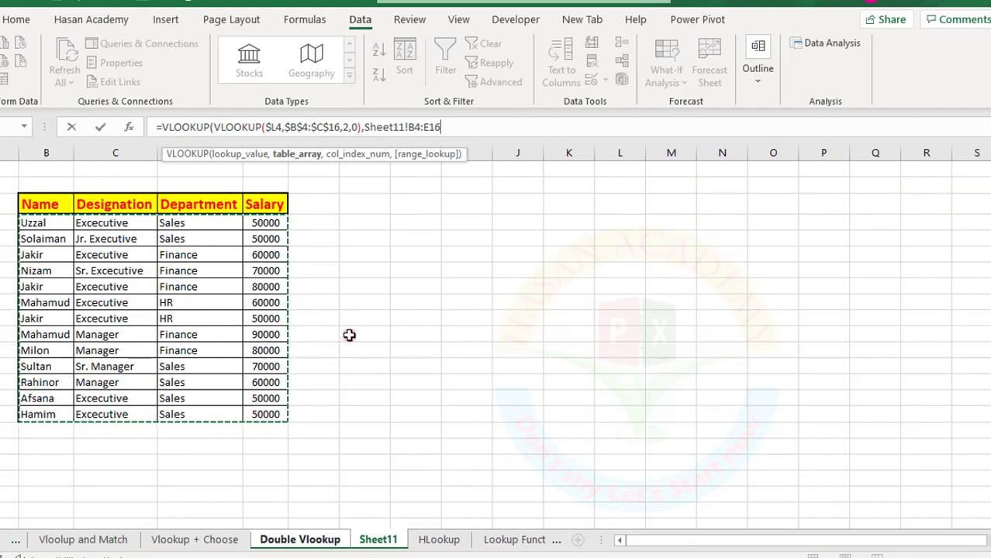
{"action": "type", "text": ","}
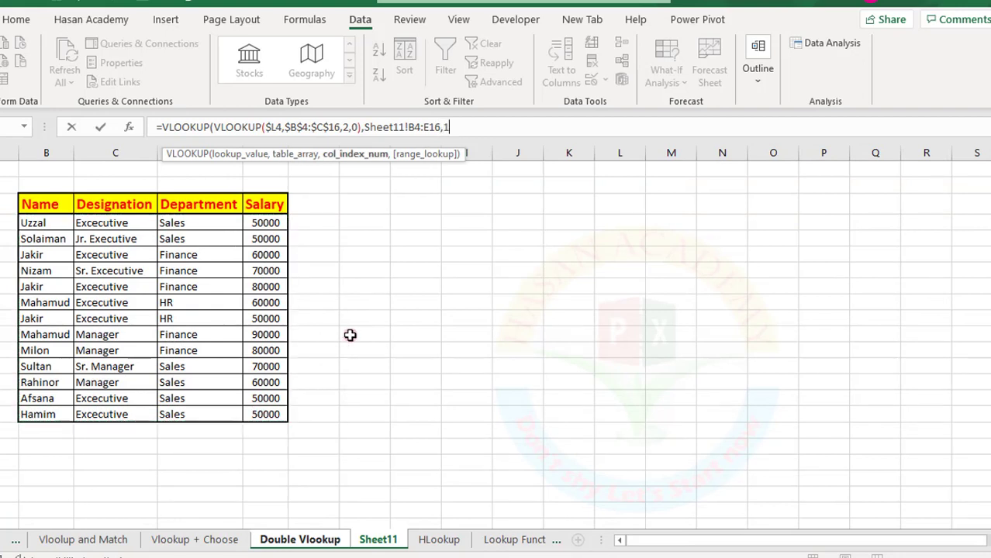
{"action": "type", "text": "1"}
{"action": "type", "text": ",0"}
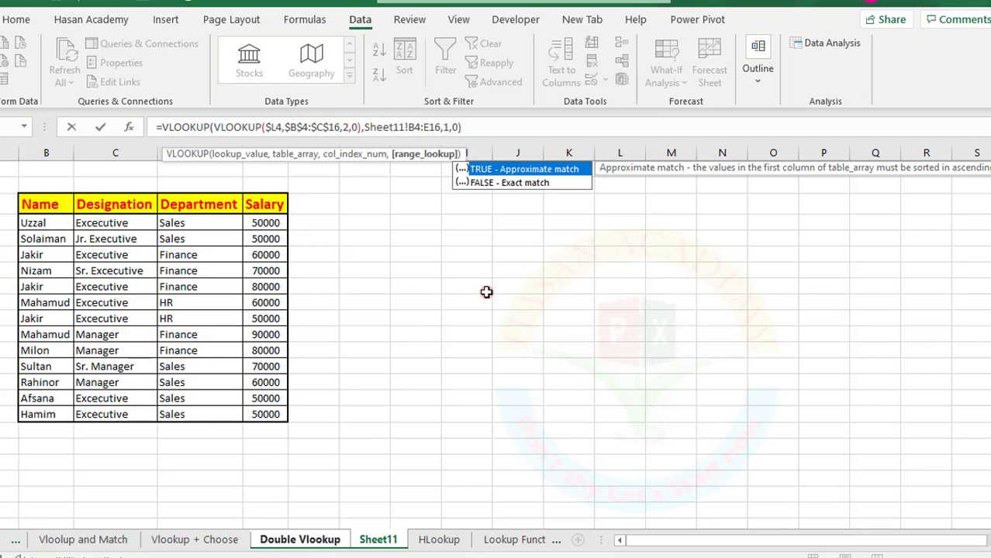
{"action": "key", "text": "Return"}
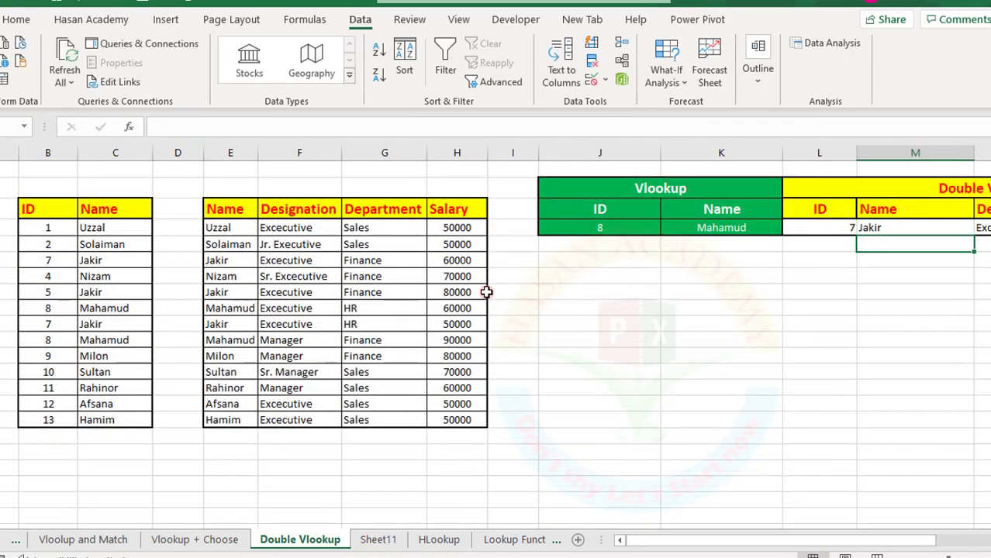
Step: Test the Sheet11-based lookup by choosing IDs 9, 8 and 13 in turn in L4
{"action": "left_click", "coordinate": [818, 228]}
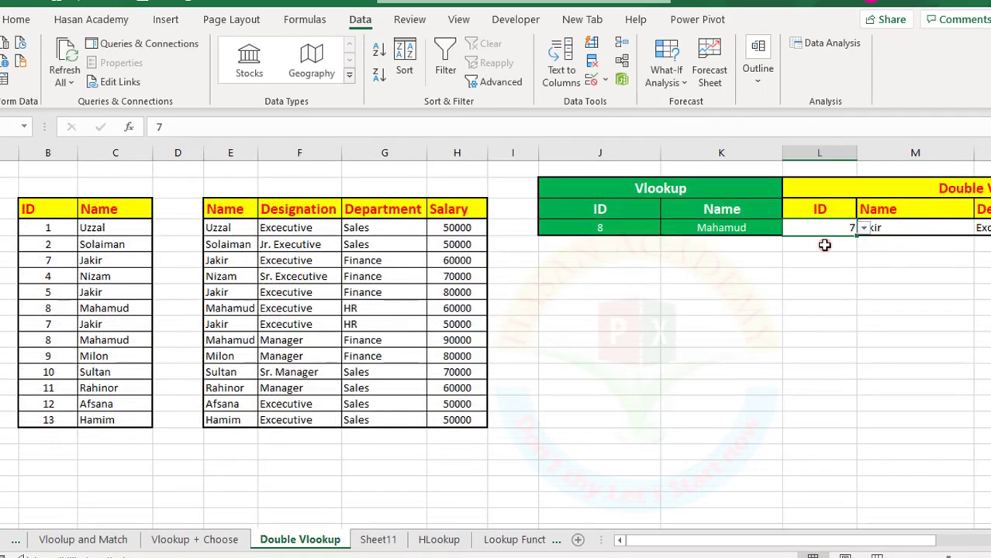
{"action": "left_click", "coordinate": [863, 228]}
{"action": "left_click", "coordinate": [758, 304]}
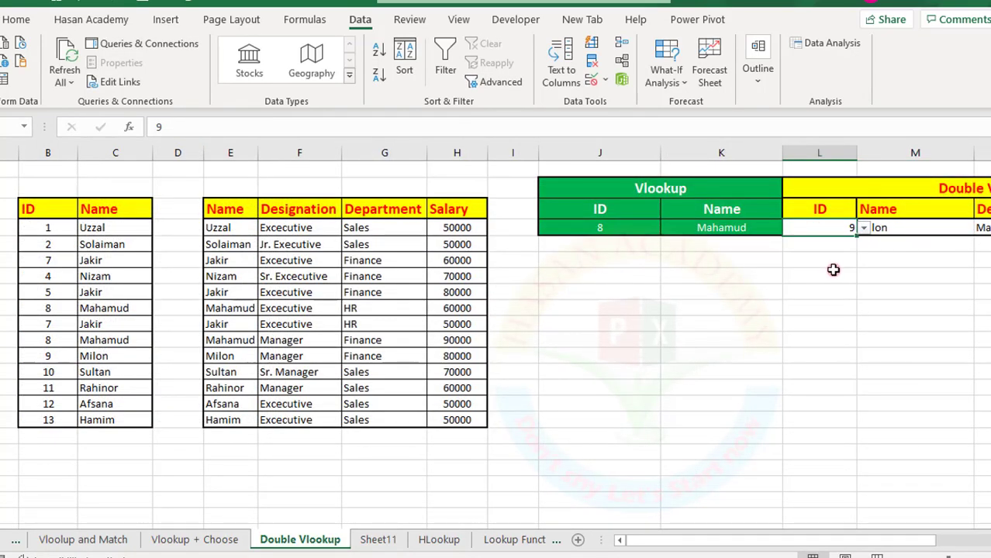
{"action": "left_click", "coordinate": [832, 268]}
{"action": "left_click", "coordinate": [831, 230]}
{"action": "left_click", "coordinate": [862, 230]}
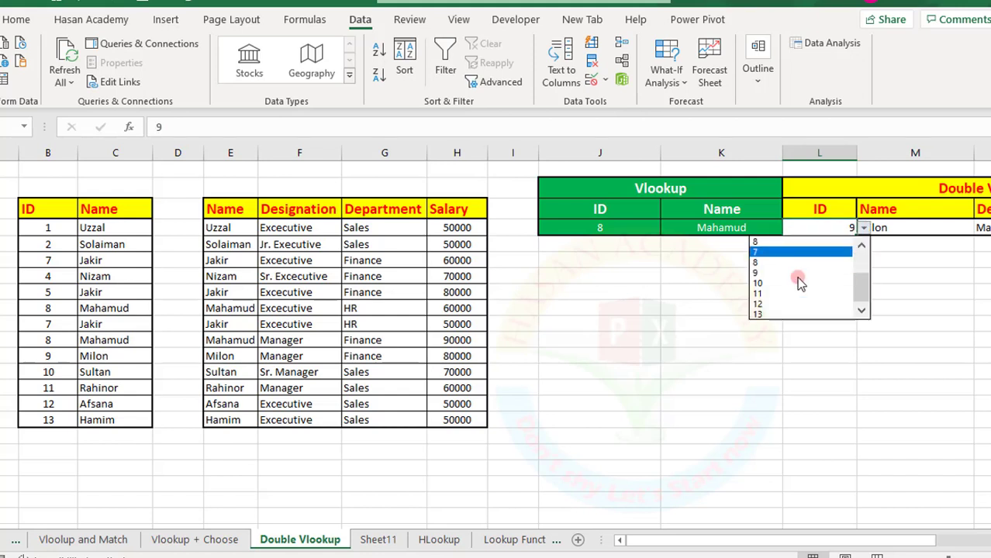
{"action": "left_click", "coordinate": [845, 268]}
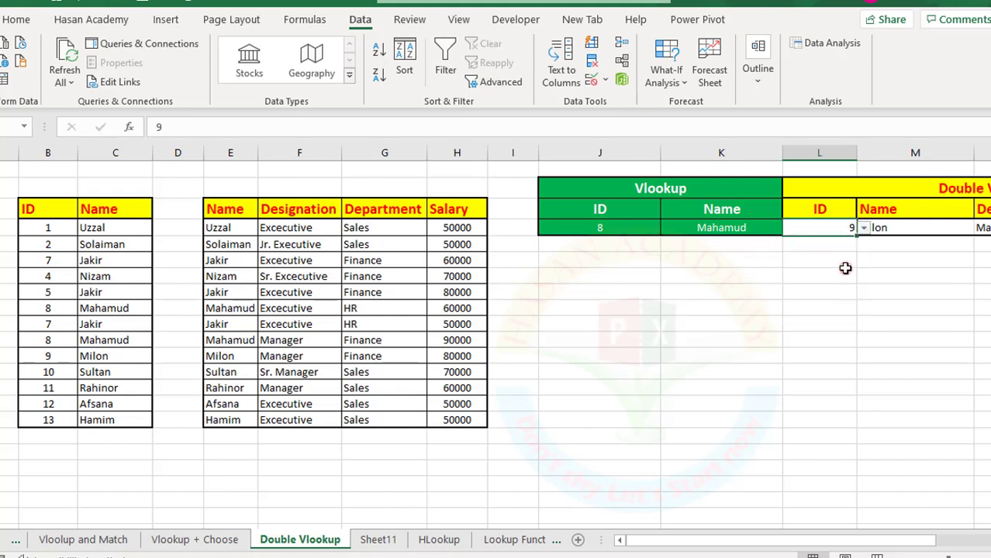
{"action": "left_click", "coordinate": [863, 228]}
{"action": "left_click", "coordinate": [849, 243]}
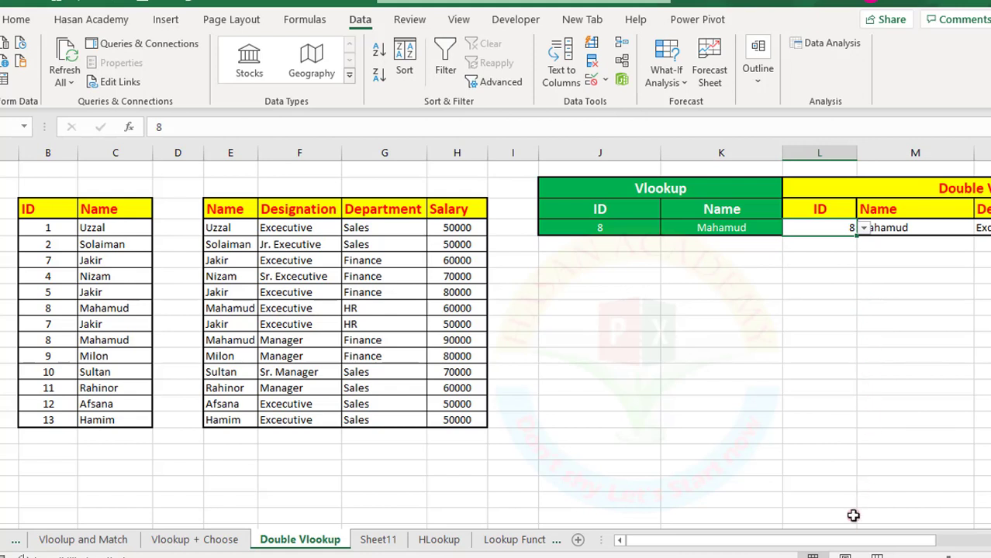
{"action": "left_click_drag", "start_coordinate": [891, 539], "coordinate": [963, 541]}
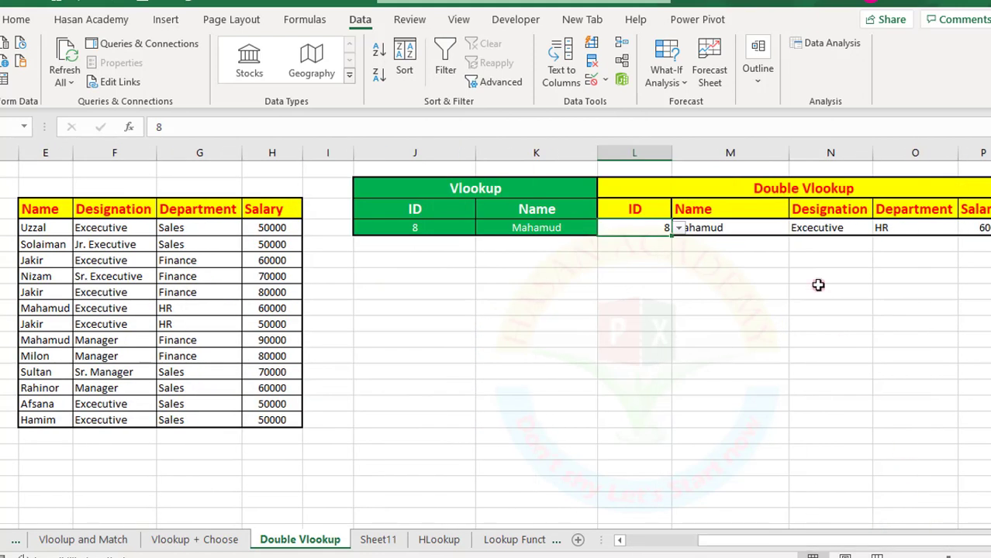
{"action": "left_click", "coordinate": [679, 230]}
{"action": "left_click", "coordinate": [589, 314]}
{"action": "left_click", "coordinate": [704, 287]}
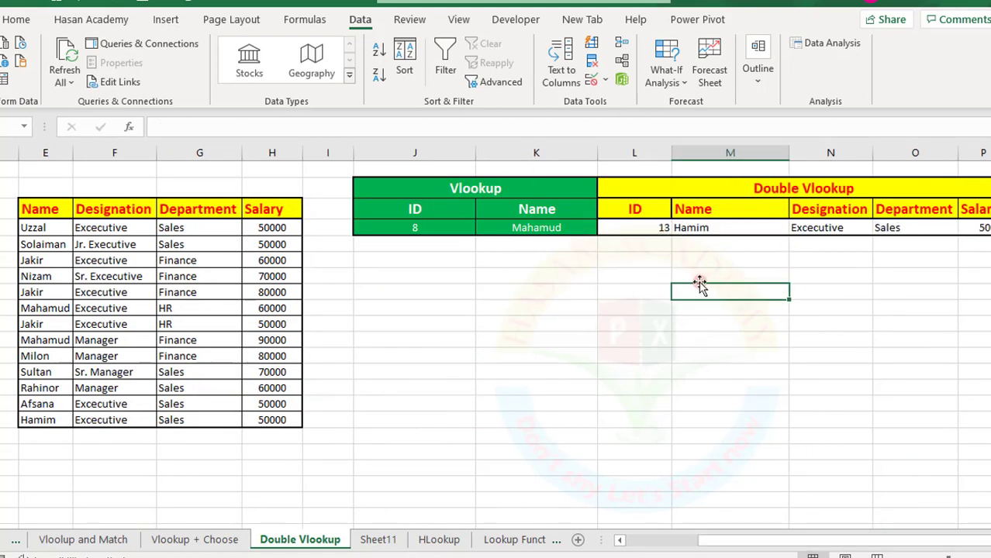
Step: Set the Double Vlookup ID in L4 to 12 and check the name formula in M4
{"action": "left_click", "coordinate": [657, 227]}
{"action": "left_click", "coordinate": [679, 229]}
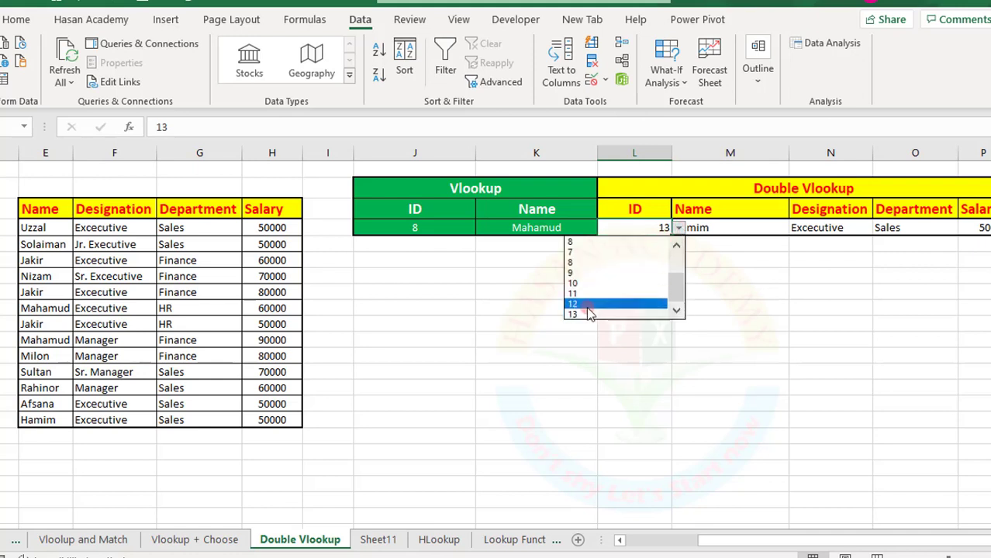
{"action": "left_click", "coordinate": [655, 288]}
{"action": "left_click", "coordinate": [709, 308]}
{"action": "left_click", "coordinate": [697, 227]}
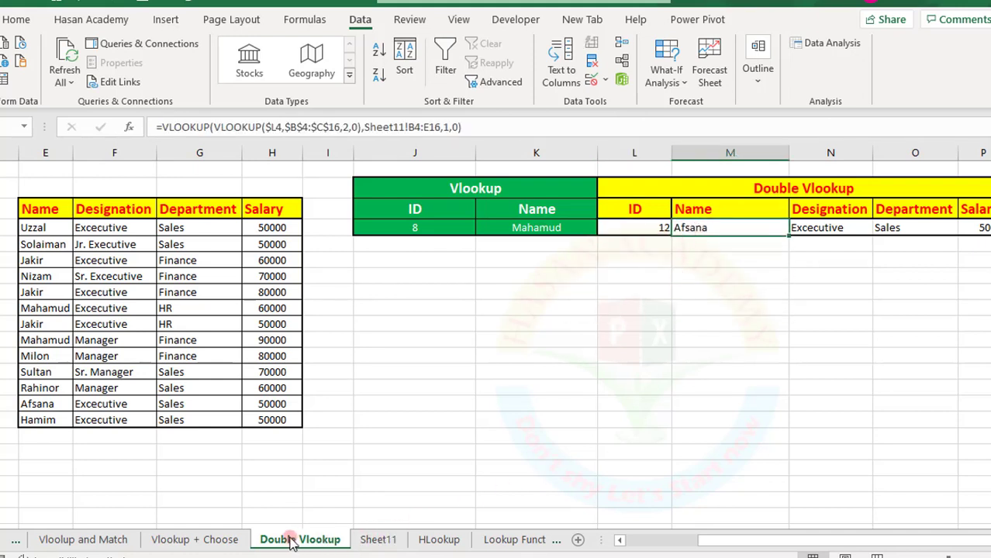
Step: Compare the employee table on Sheet11 with the table in E4:H16 on the Double Vlookup sheet
{"action": "left_click", "coordinate": [377, 539]}
{"action": "left_click_drag", "start_coordinate": [62, 185], "coordinate": [269, 413]}
{"action": "left_click", "coordinate": [376, 369]}
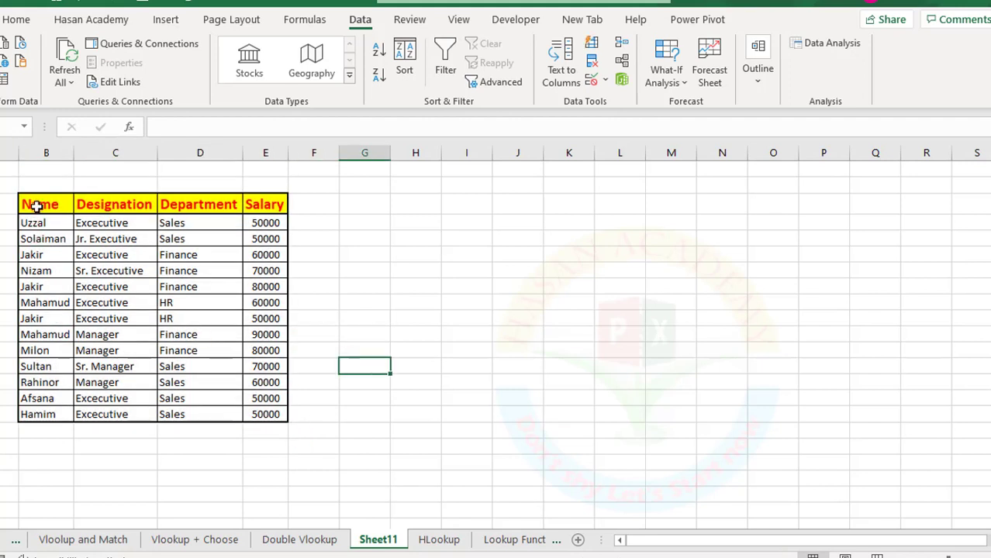
{"action": "left_click_drag", "start_coordinate": [37, 205], "coordinate": [254, 413]}
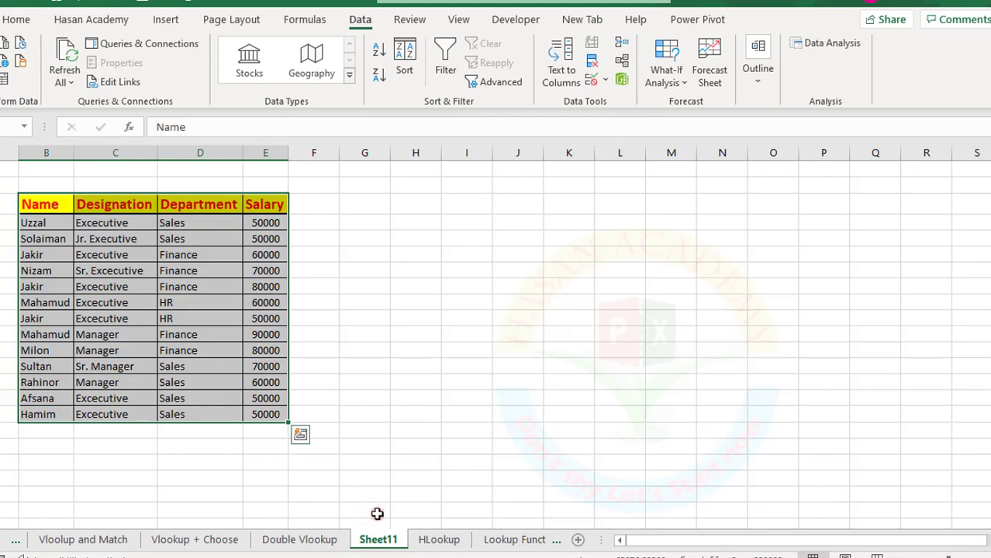
{"action": "left_click", "coordinate": [311, 540]}
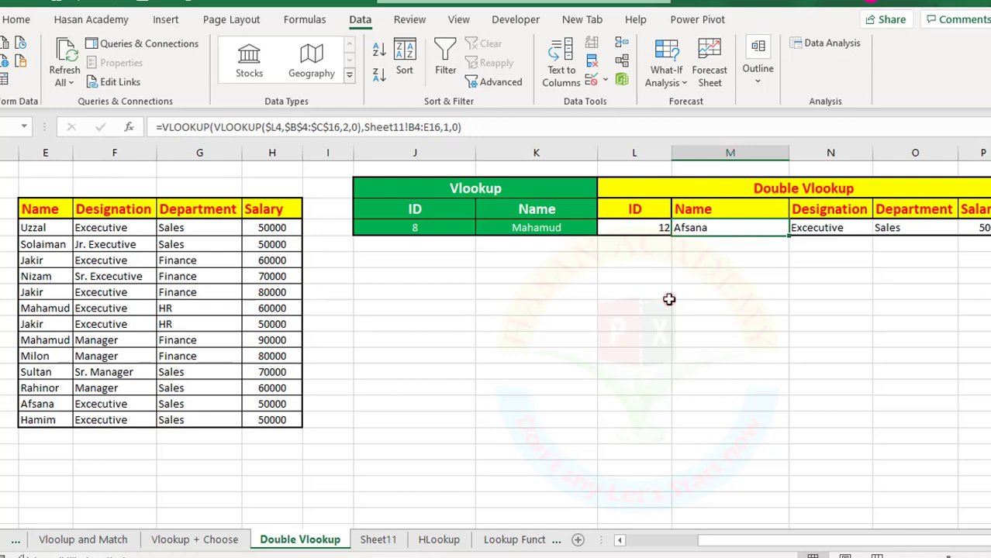
{"action": "left_click_drag", "start_coordinate": [743, 541], "coordinate": [636, 540]}
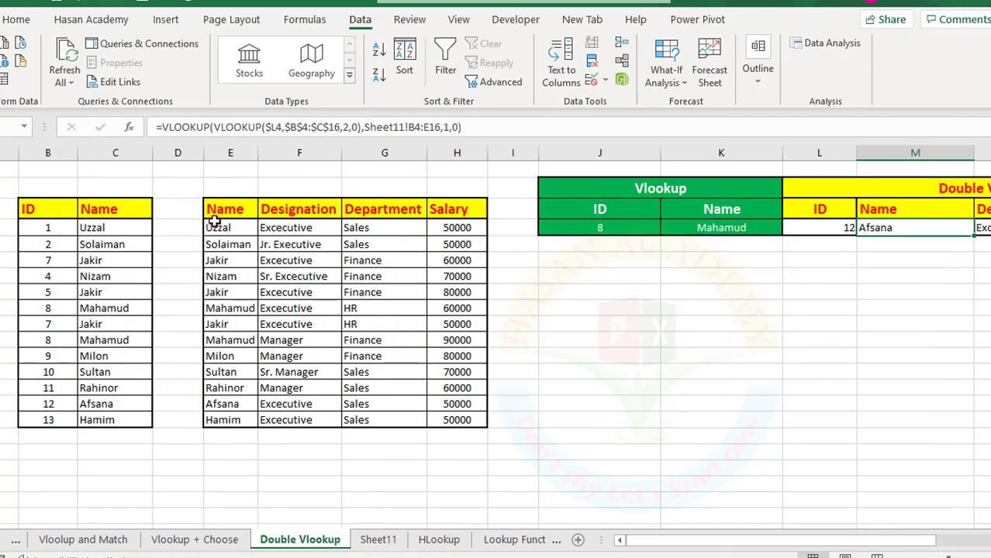
{"action": "left_click_drag", "start_coordinate": [217, 227], "coordinate": [460, 417]}
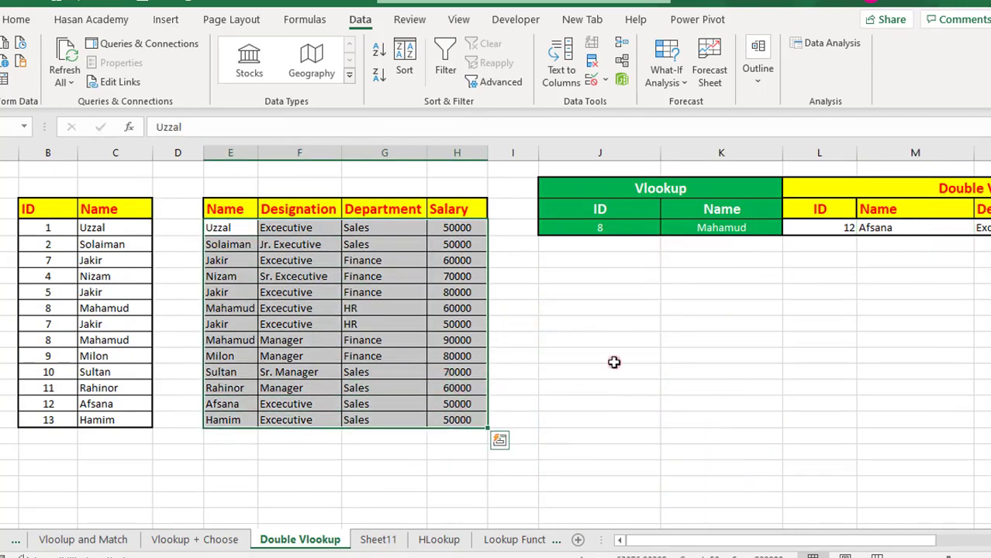